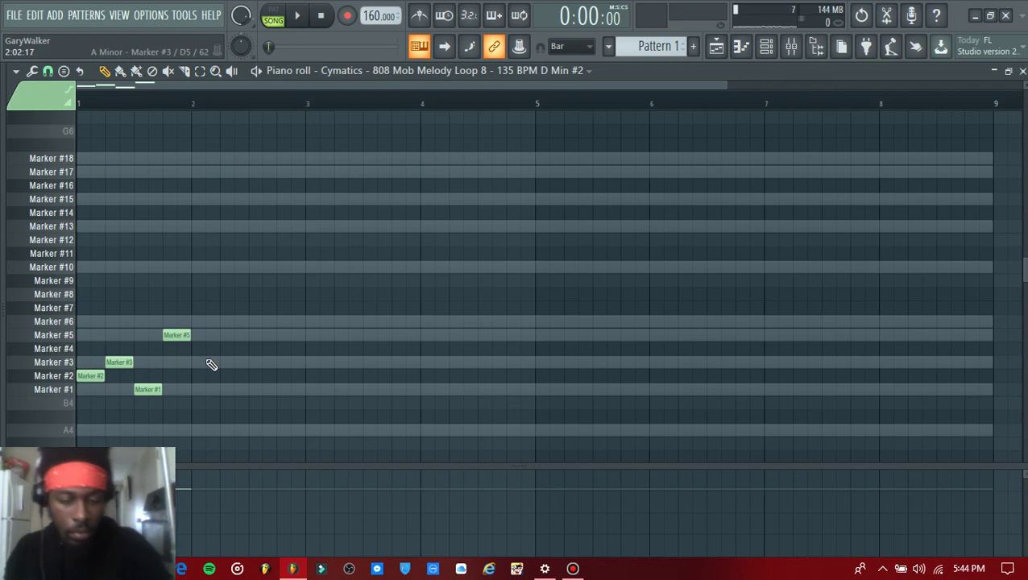
Step: Duplicate the four-note slice pattern from bar 1 until it fills all eight bars
key("ctrl+b")
key("ctrl+b")
key("ctrl+b")
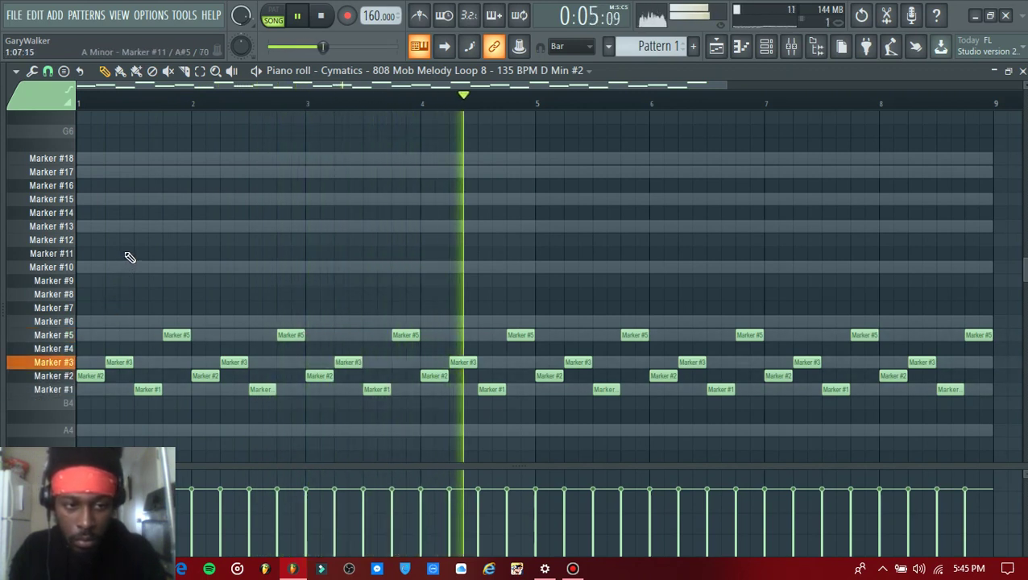
scroll(153, 248, "down", 1)
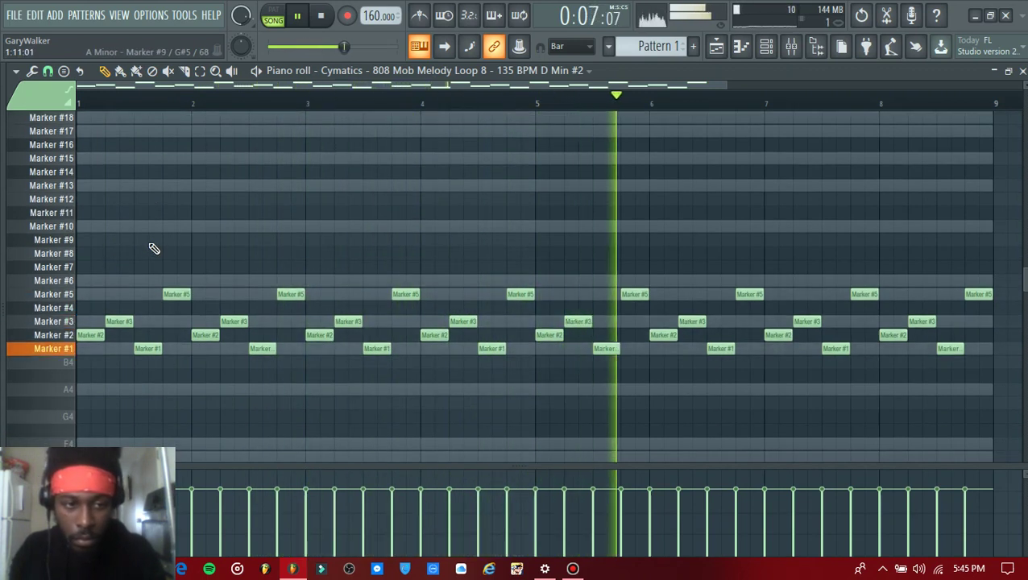
Step: Lower the master pitch of the sliced melody loop in Slicex to -150 cents
key("F5")
key("F6")
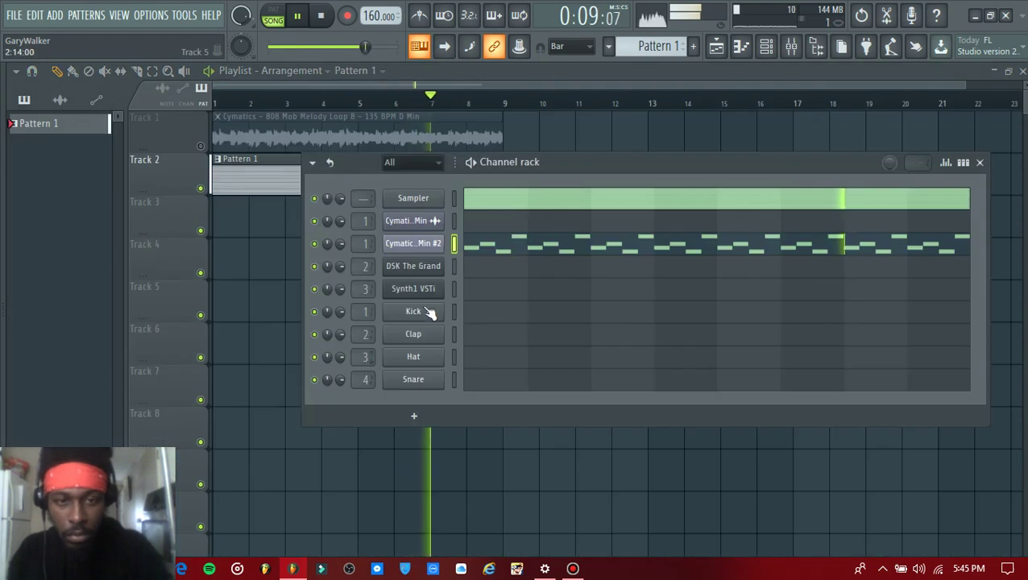
left_click(440, 245)
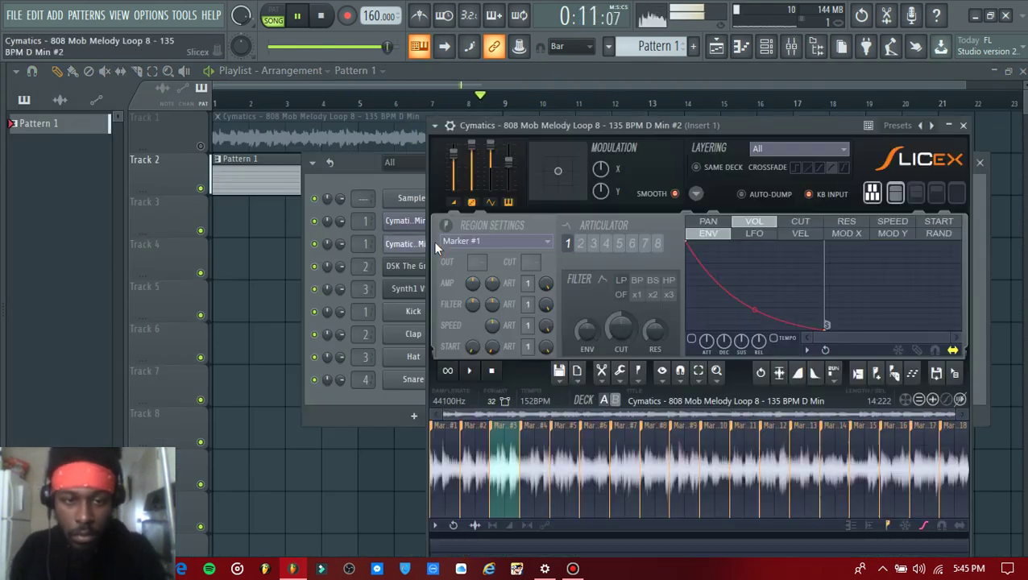
scroll(512, 170, "up", 1)
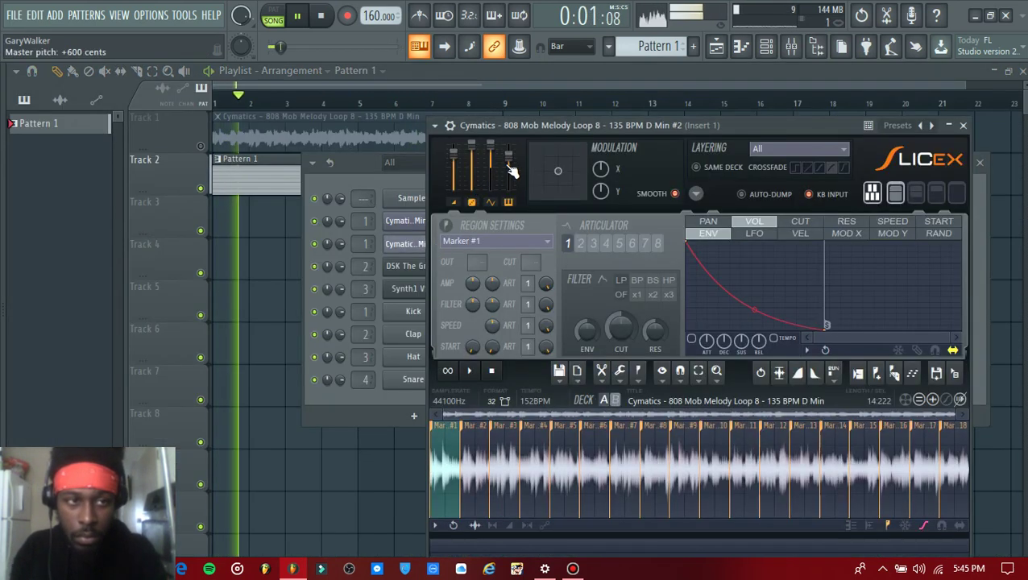
scroll(512, 170, "down", 5)
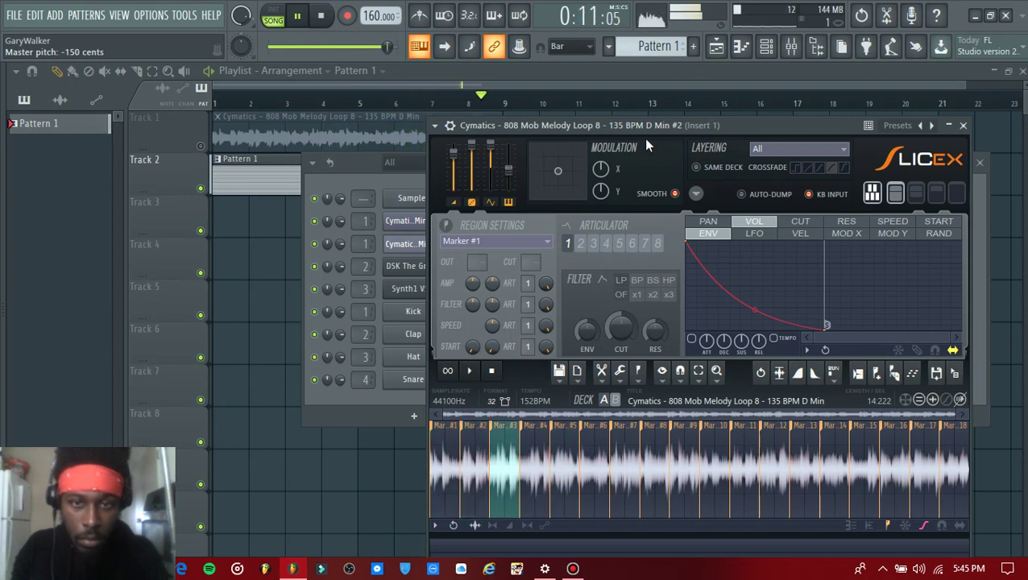
left_click(962, 127)
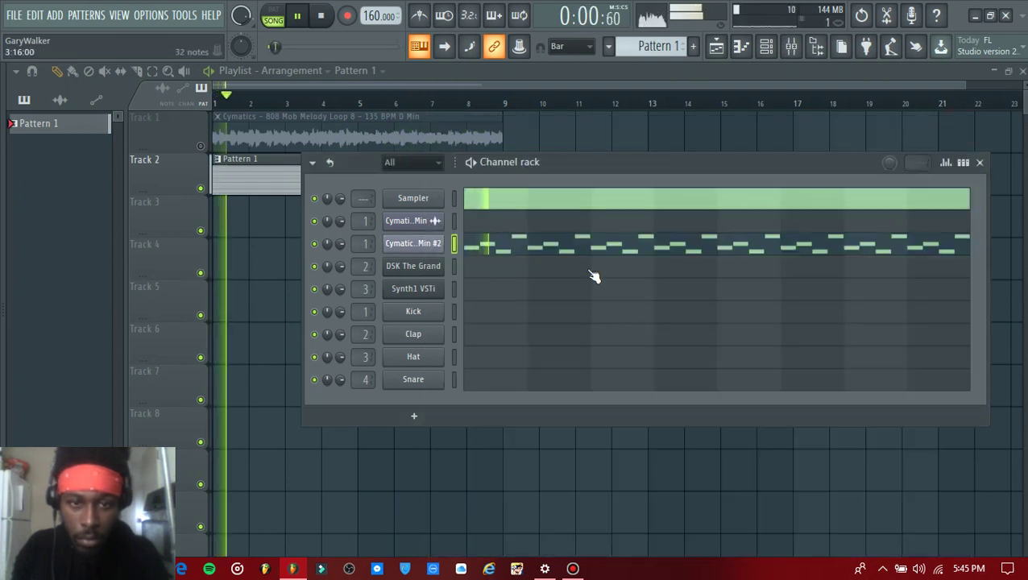
left_click(497, 264)
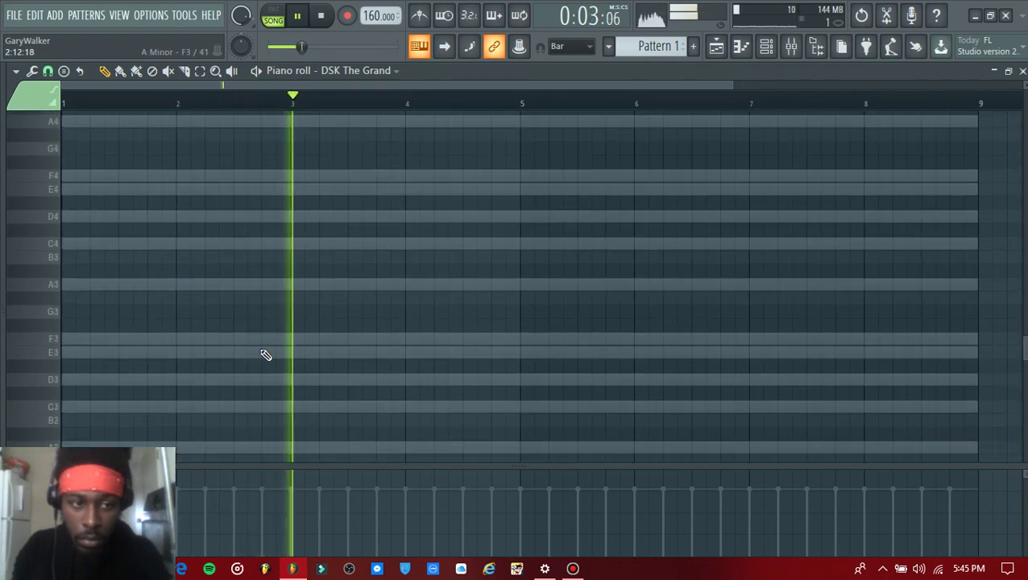
scroll(266, 355, "up", 10)
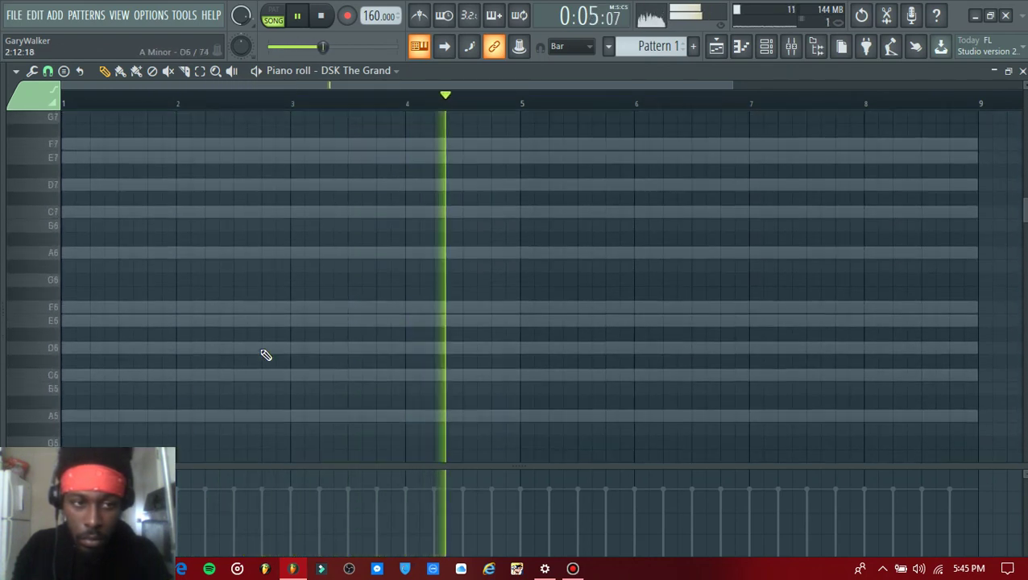
scroll(266, 356, "down", 3)
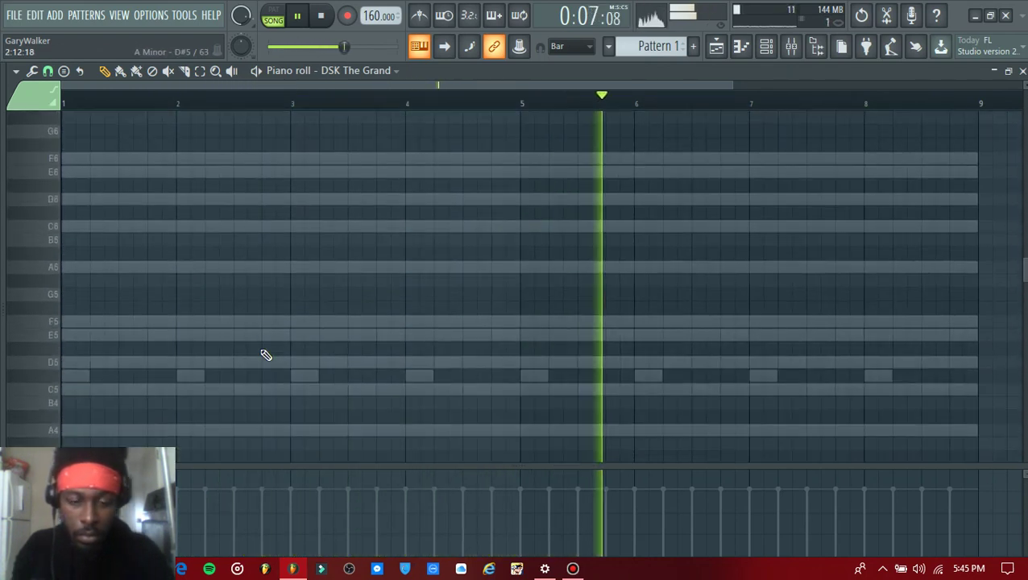
key("Escape")
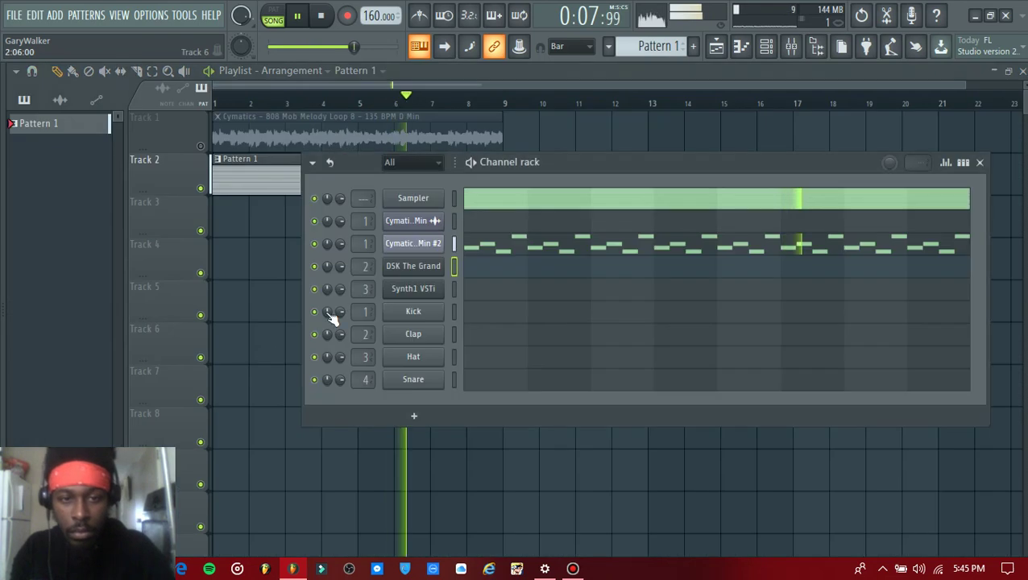
Step: Place a ten-step chord of A4, D5 and A5 at the start of bar 1 for the DSK The Grand channel
left_click(492, 276)
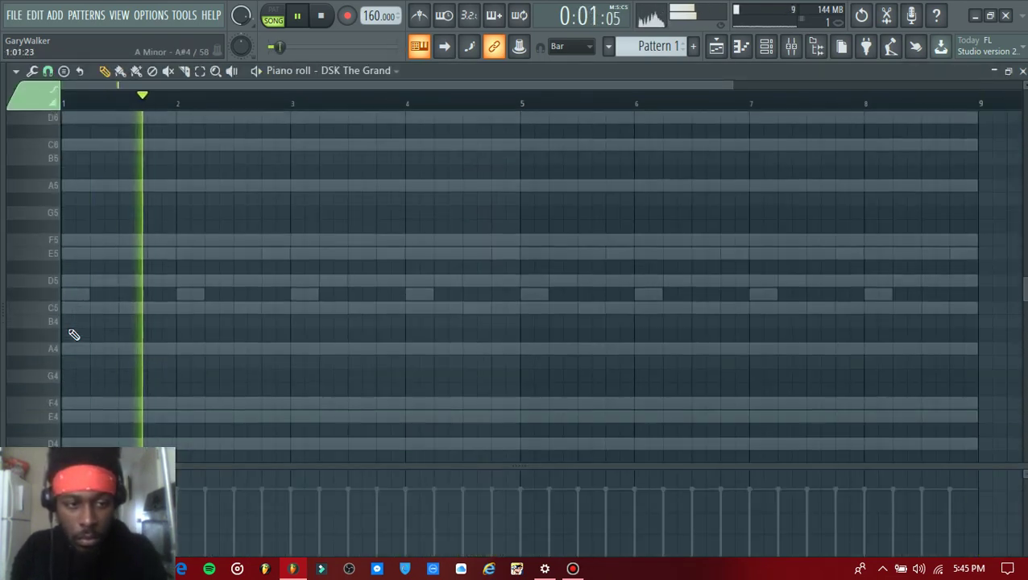
left_click(66, 349)
left_click_drag(87, 349, 139, 374)
left_click(67, 280)
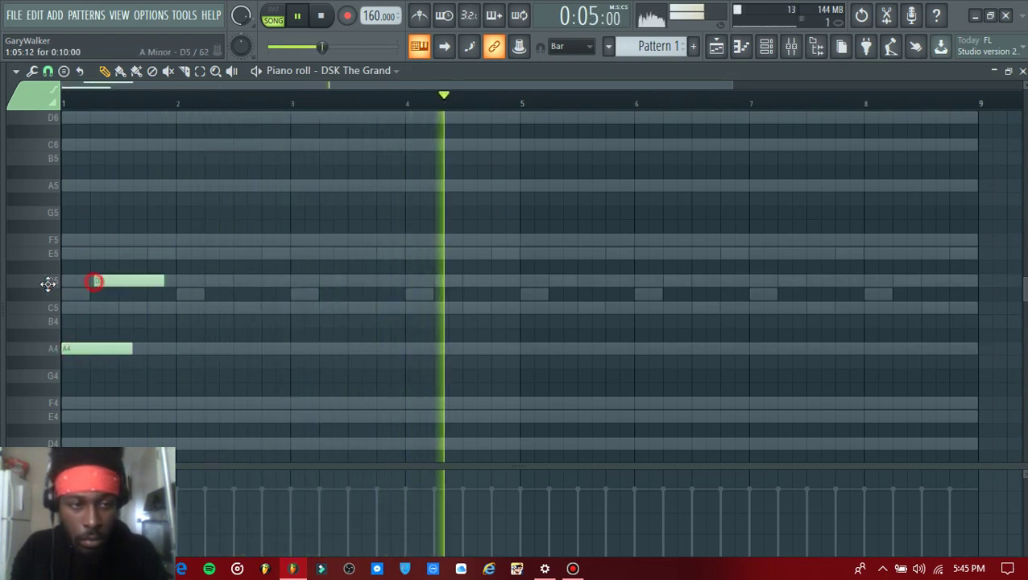
left_click(66, 185)
left_click_drag(83, 152, 127, 368)
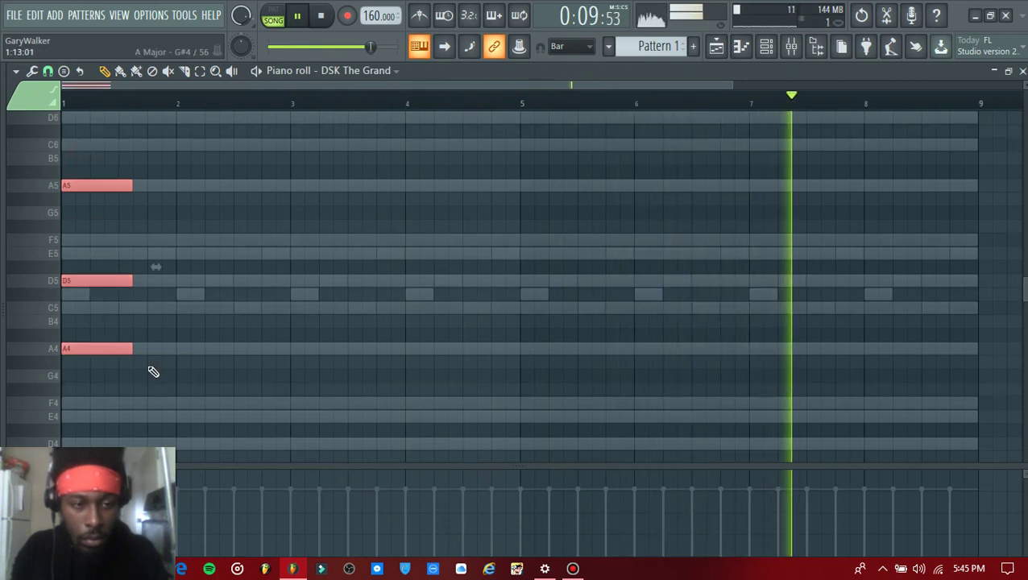
Step: Add a second ten-step piano chord of A5, F5 and D5 starting at step 15 of bar 1
left_click(162, 186)
left_click(162, 241)
left_click(164, 282)
key("space")
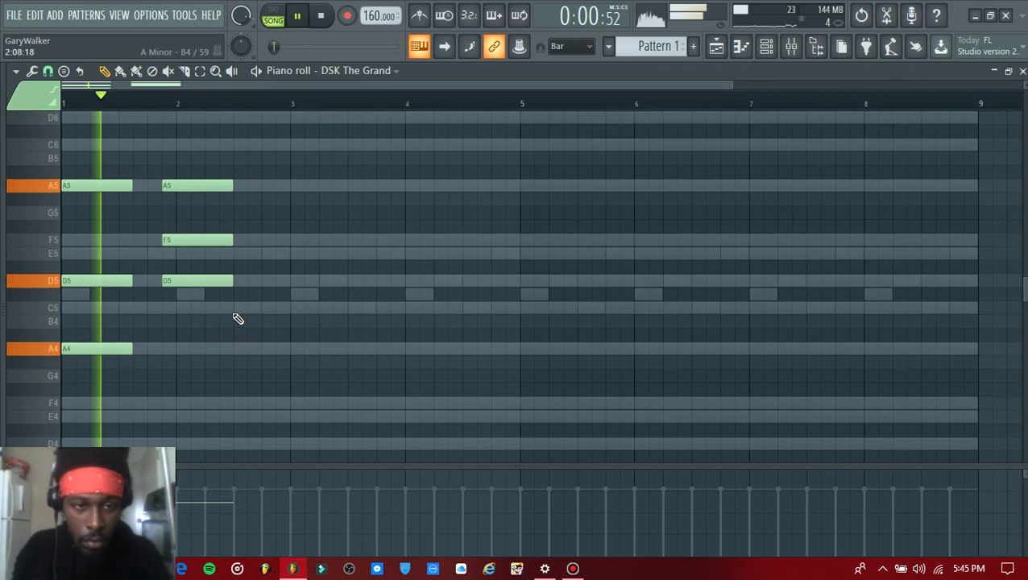
Step: Add a third piano chord of A4 and E5 at step 9 of bar 2, eight steps long
key("ctrl+a")
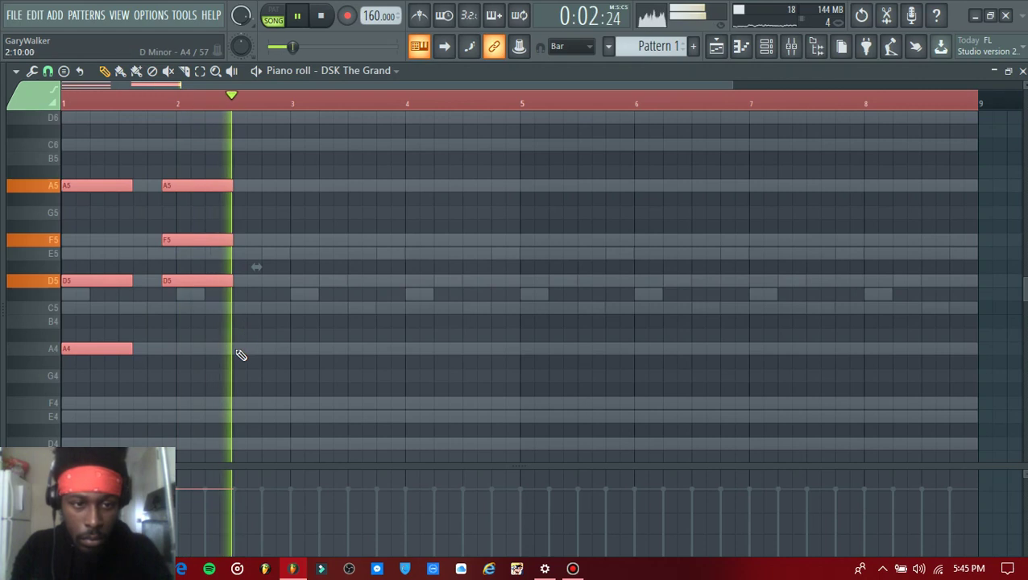
left_click(237, 348)
key("space")
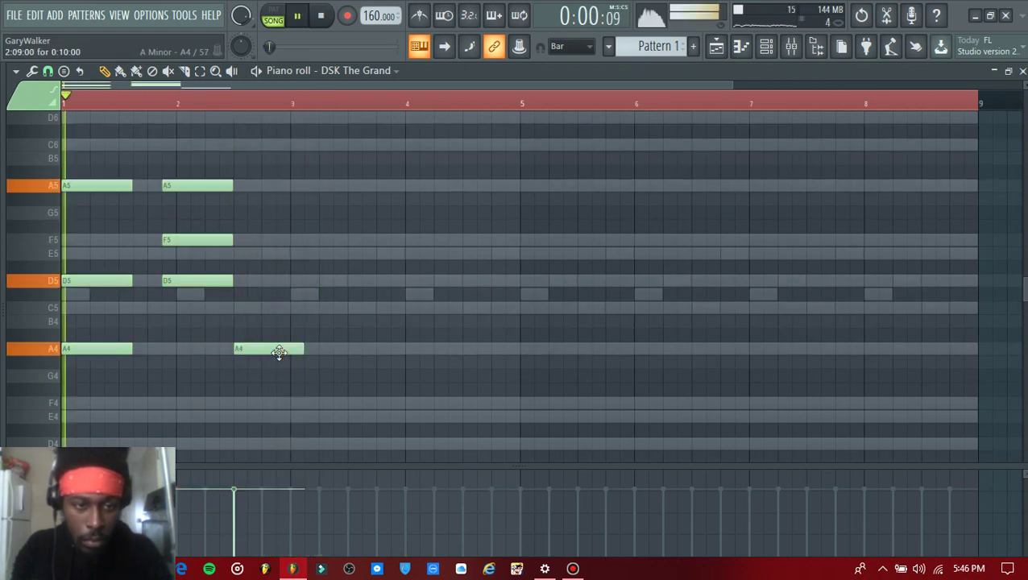
left_click_drag(300, 351, 292, 350)
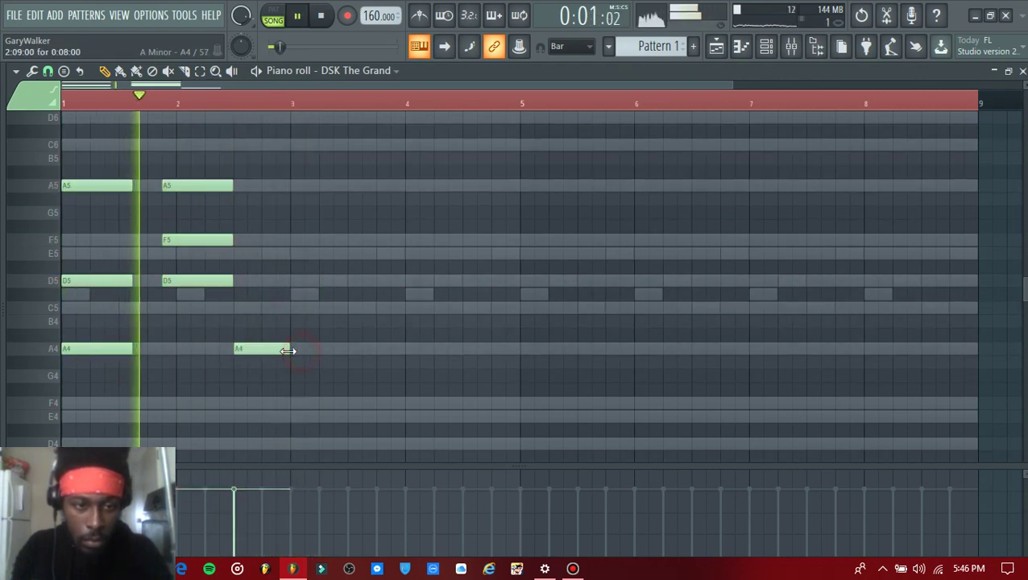
left_click(235, 254)
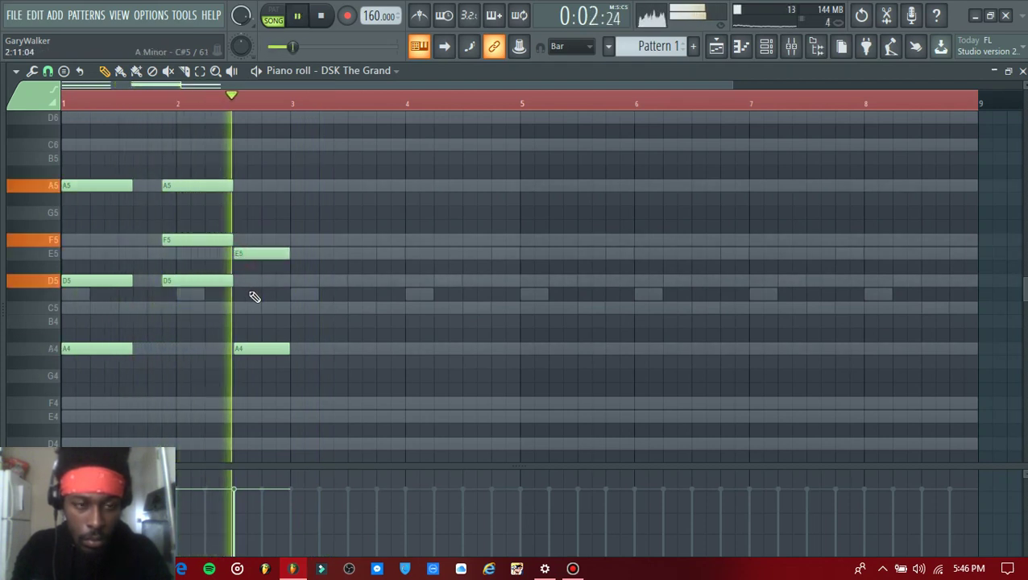
Step: Duplicate the two-bar piano chord progression until it fills all eight bars
left_click(334, 105)
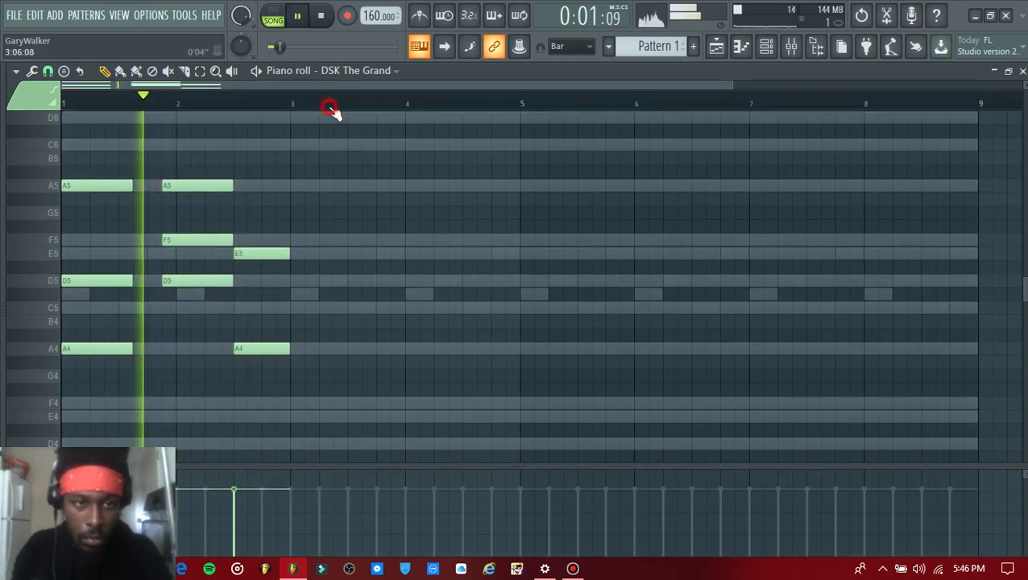
key("ctrl+b")
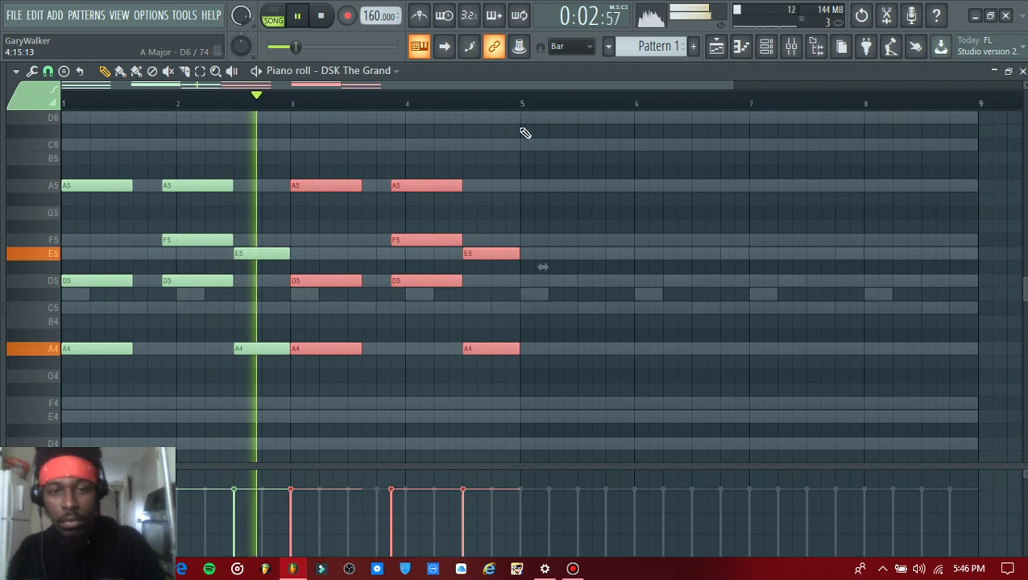
left_click(566, 232)
key("ctrl+b")
left_click(619, 239)
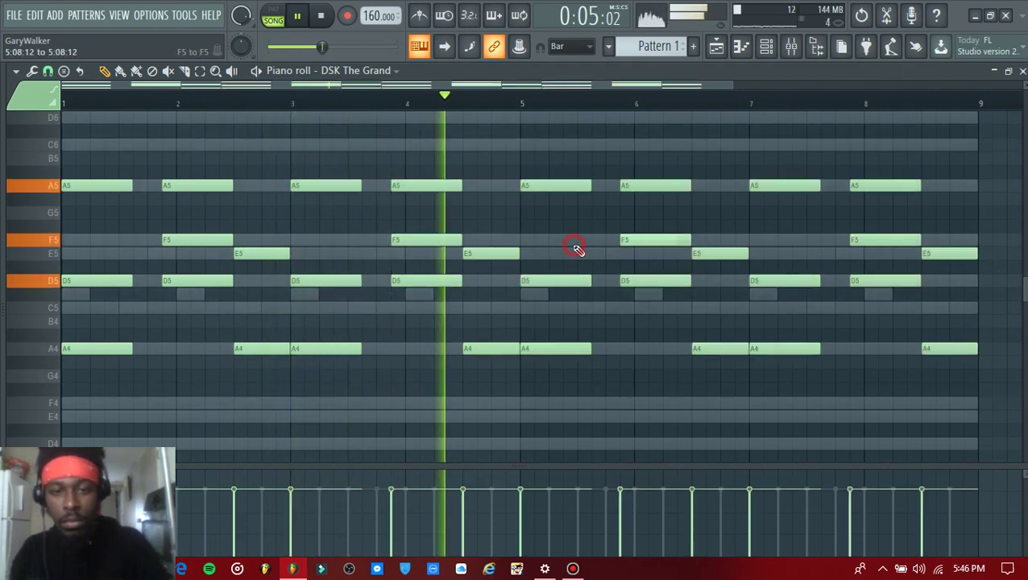
Step: Randomize the pan and velocity levels of the piano notes and return to the channel rack
key("alt+r")
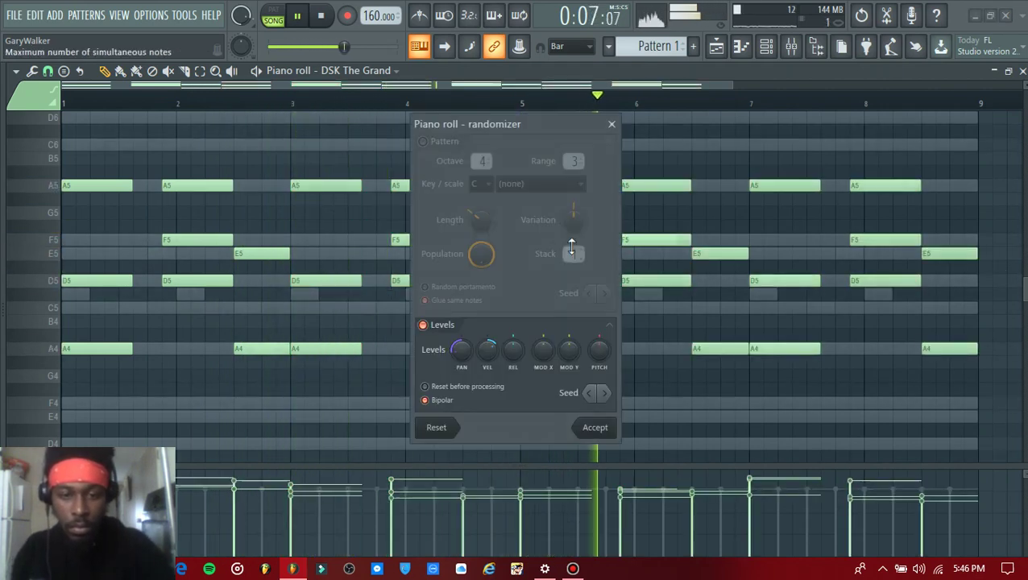
key("Return")
key("F7")
key("F6")
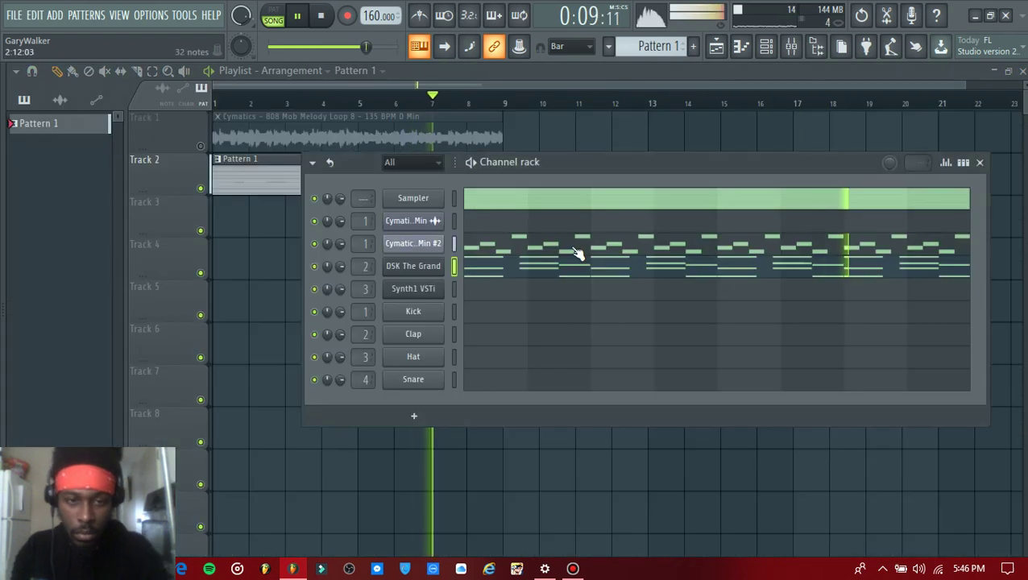
Step: Place a full-bar chord of F6, C6 and F5 in bar 1 for the Synth1 VSTi channel
left_click(482, 294)
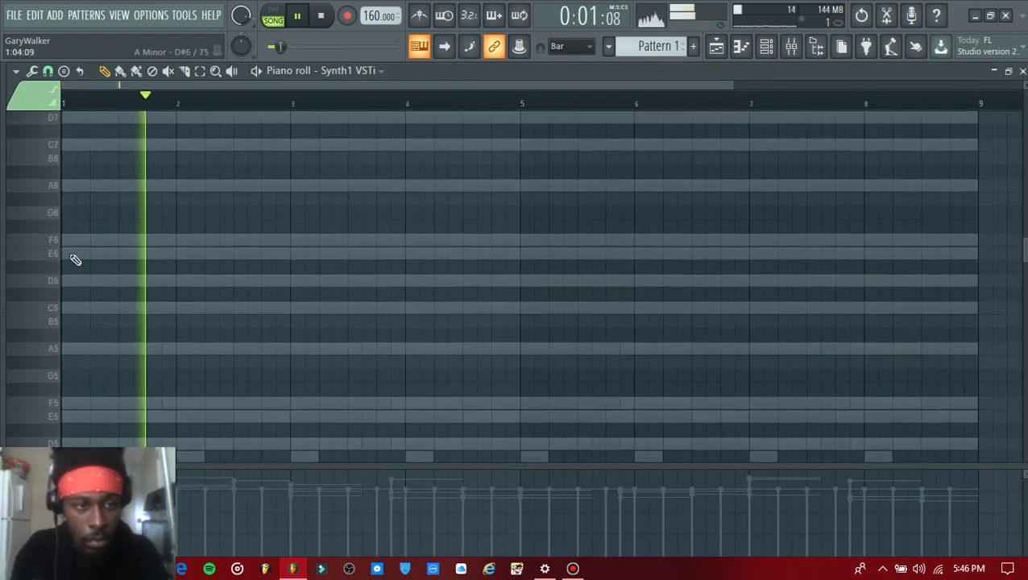
left_click(84, 242)
left_click_drag(119, 239, 145, 261)
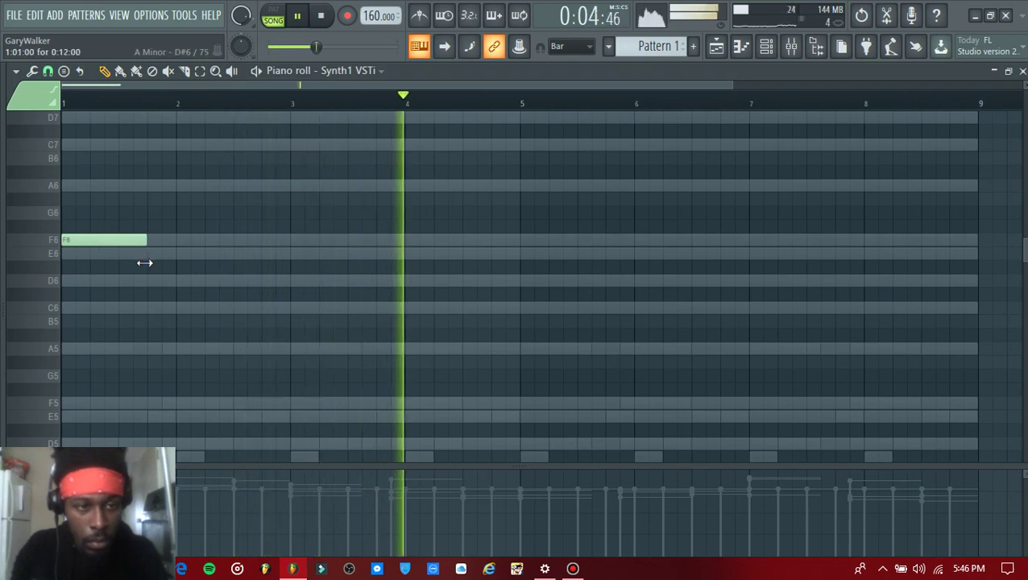
left_click(105, 312)
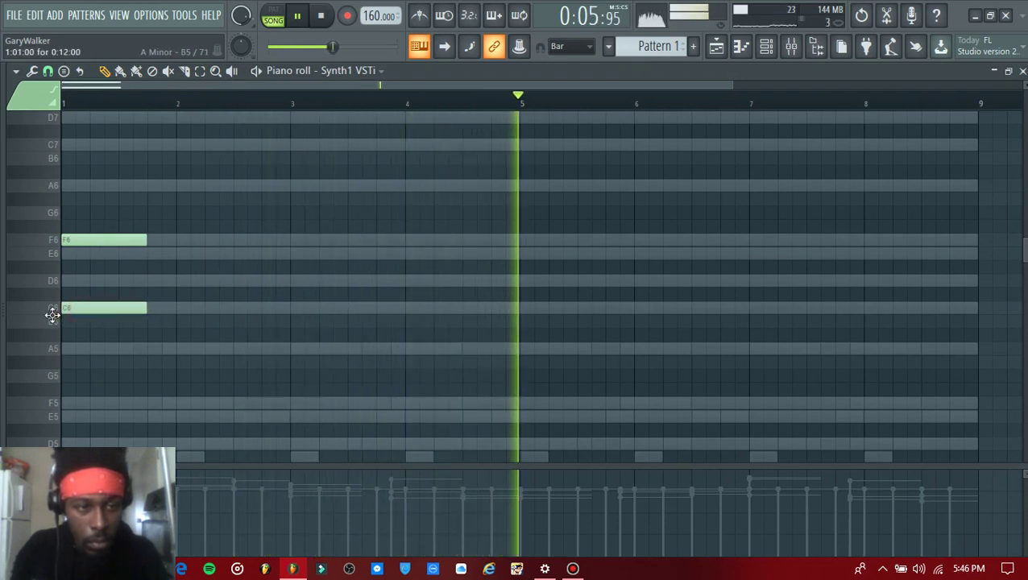
left_click(106, 403)
left_click_drag(97, 223, 110, 423)
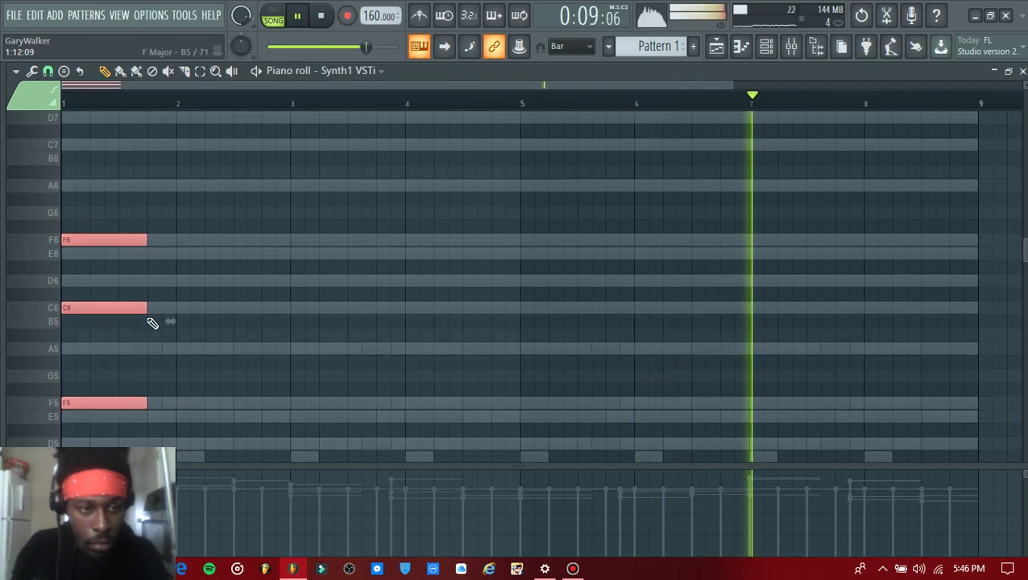
left_click_drag(148, 314, 177, 353)
Step: Add a full-bar synth chord of D6, A5 and E5 in bar 2
left_click(179, 282)
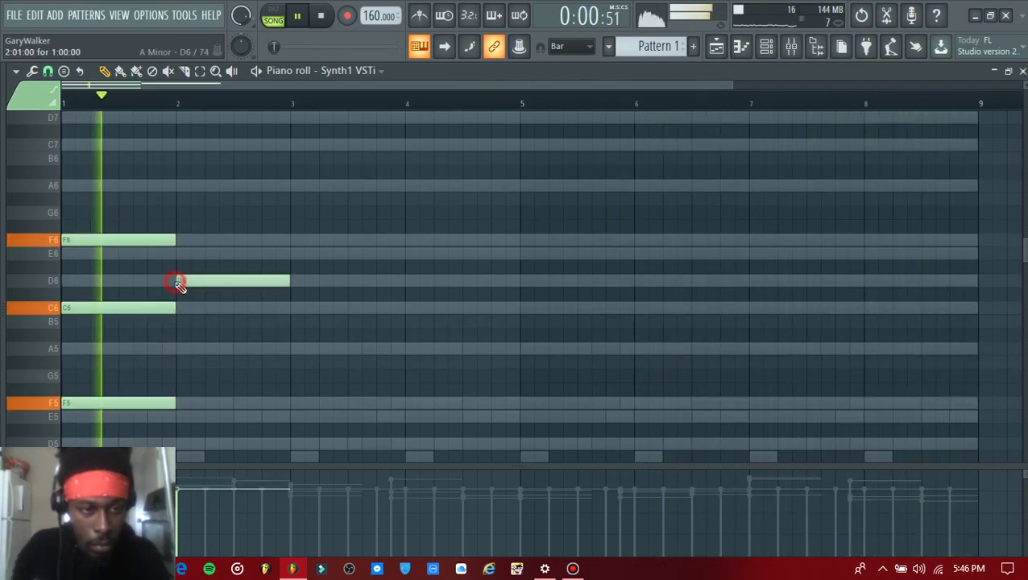
left_click(173, 350)
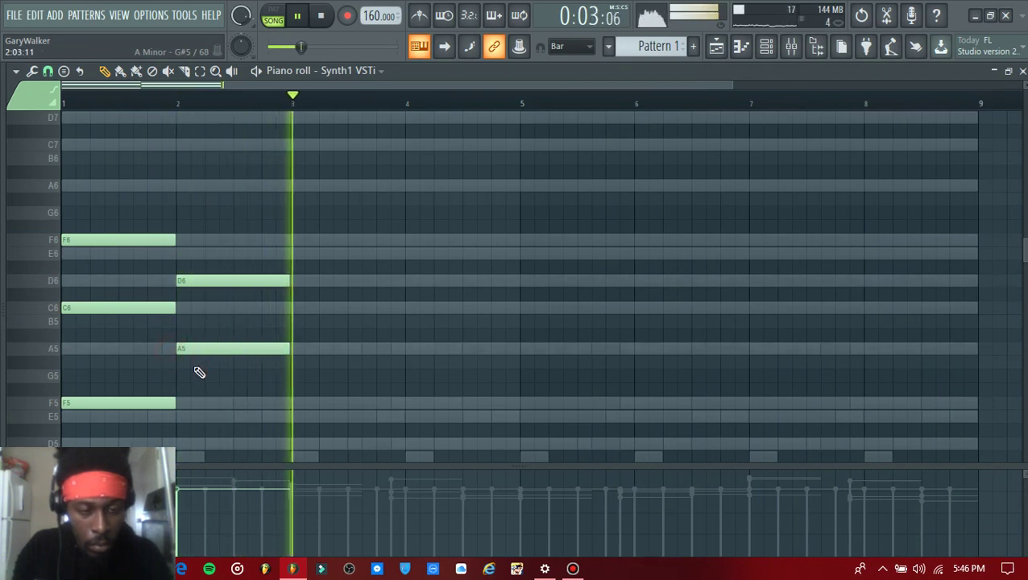
left_click(178, 419)
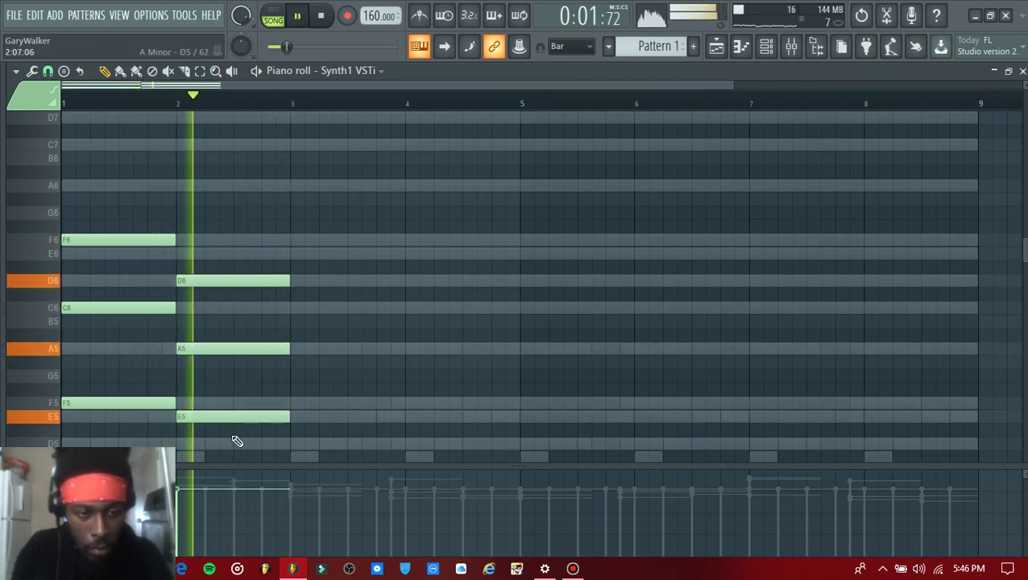
Step: Transpose both synth chords up one octave
key("ctrl+Up")
key("space")
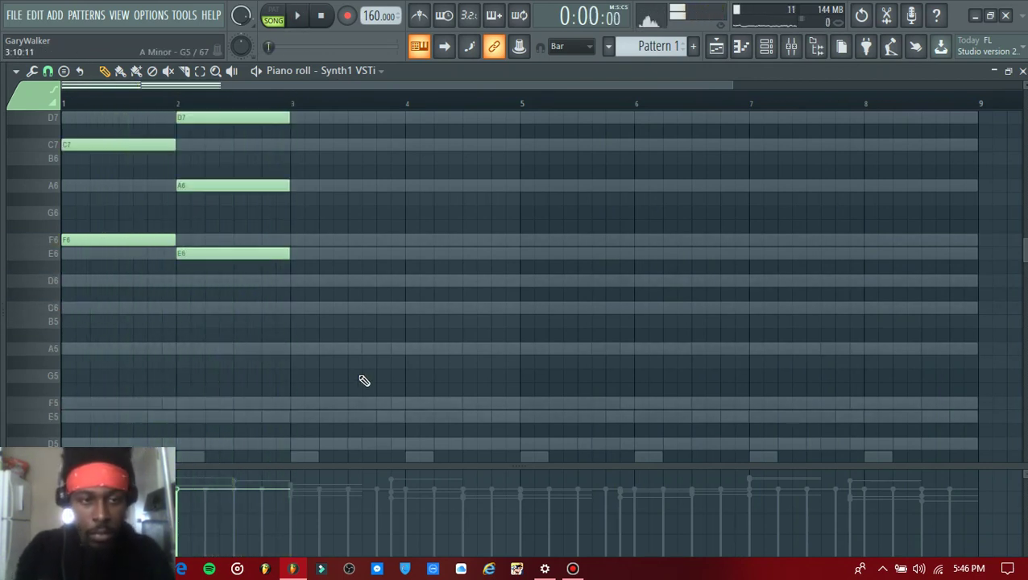
scroll(360, 274, "up", 3)
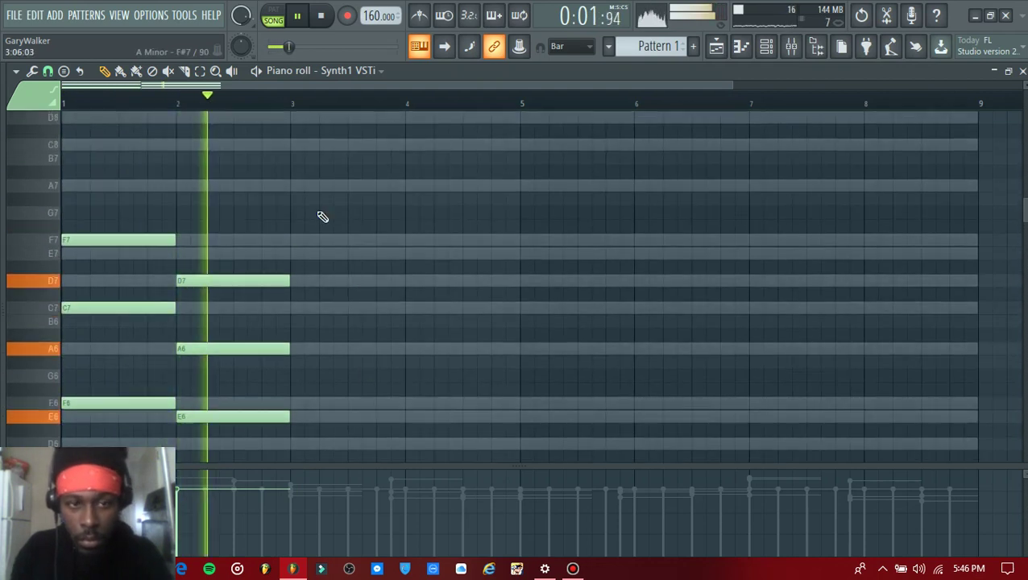
Step: Add a full-bar synth chord of A7, E7 and C7 in bar 3
left_click(291, 187)
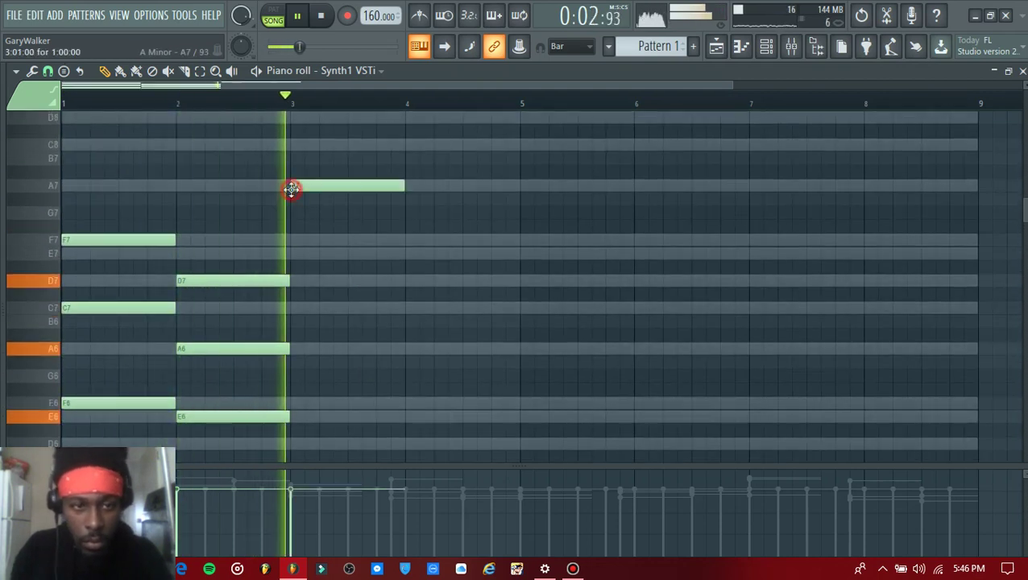
left_click(291, 255)
left_click(293, 309)
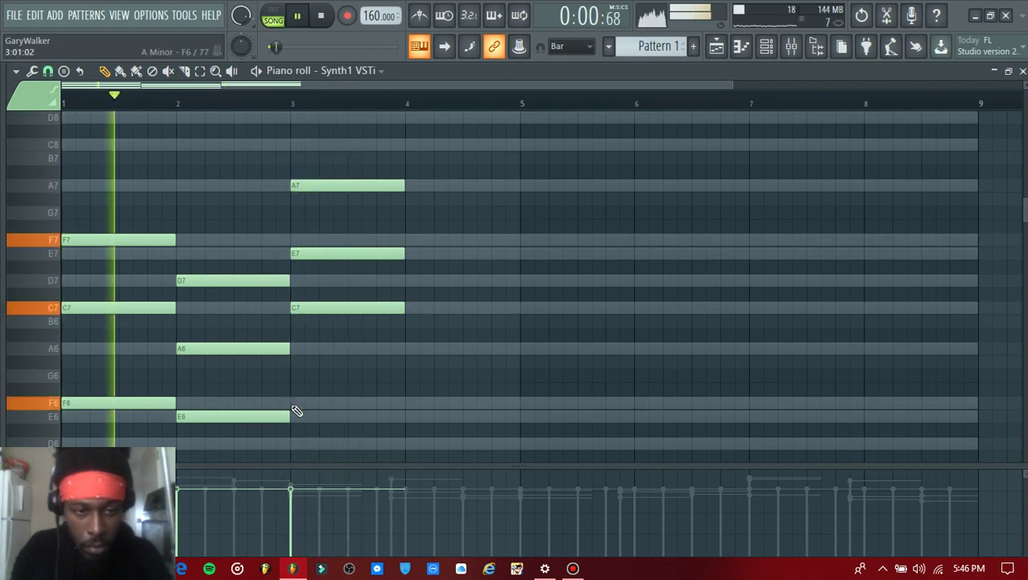
Step: Add F6 to the bar 3 synth chord and C6 to the bar 1 chord, and lower bar 3's A7 by one octave
scroll(141, 328, "down", 1)
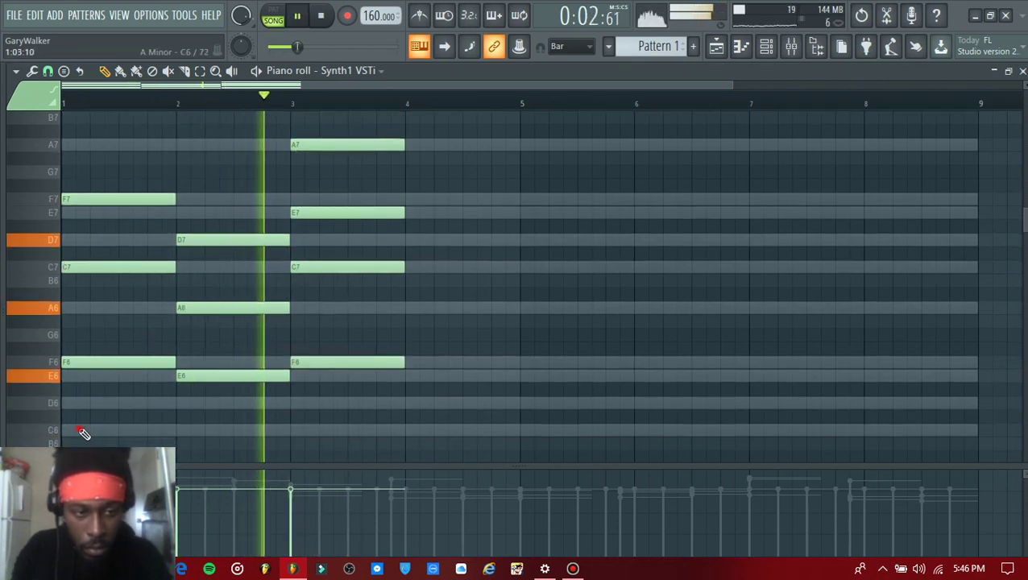
left_click(72, 430)
left_click(180, 404)
key("space")
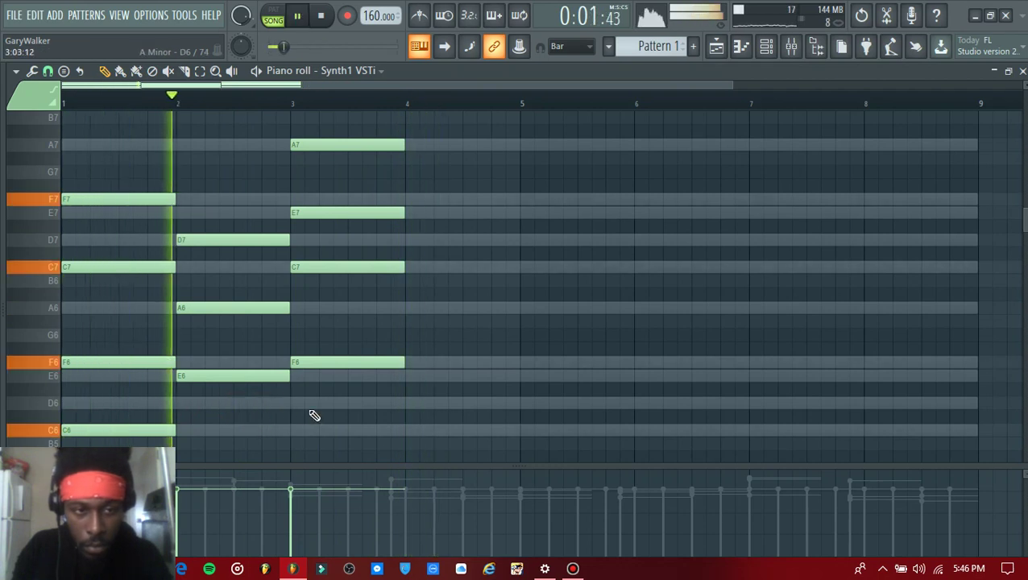
left_click(362, 148)
key("ctrl+Down")
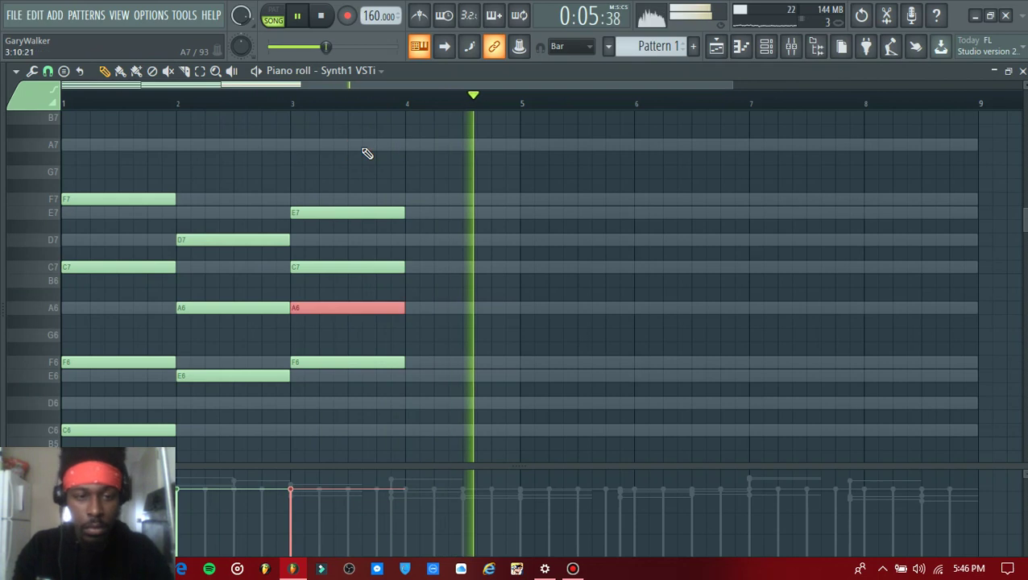
Step: Add a full-bar synth chord of F7, C7, E6 and C6 in bar 4
left_click(412, 201)
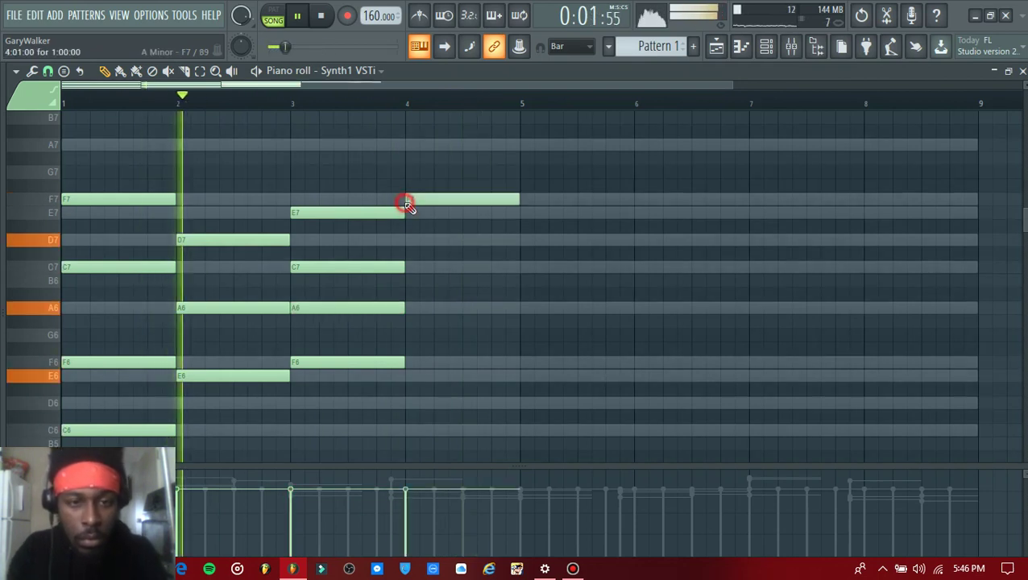
left_click(409, 241)
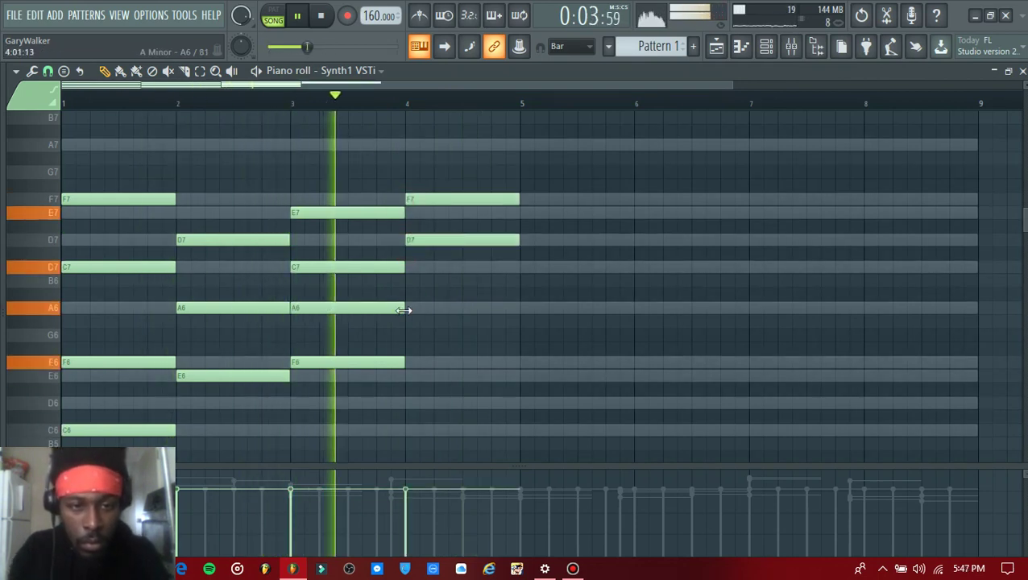
left_click(406, 375)
key("space")
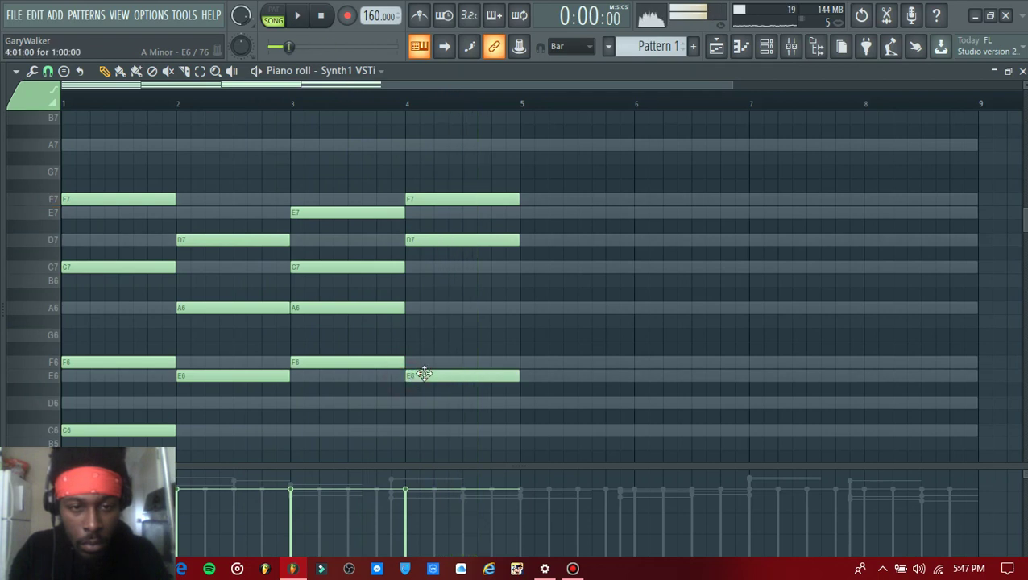
left_click_drag(442, 246, 440, 269)
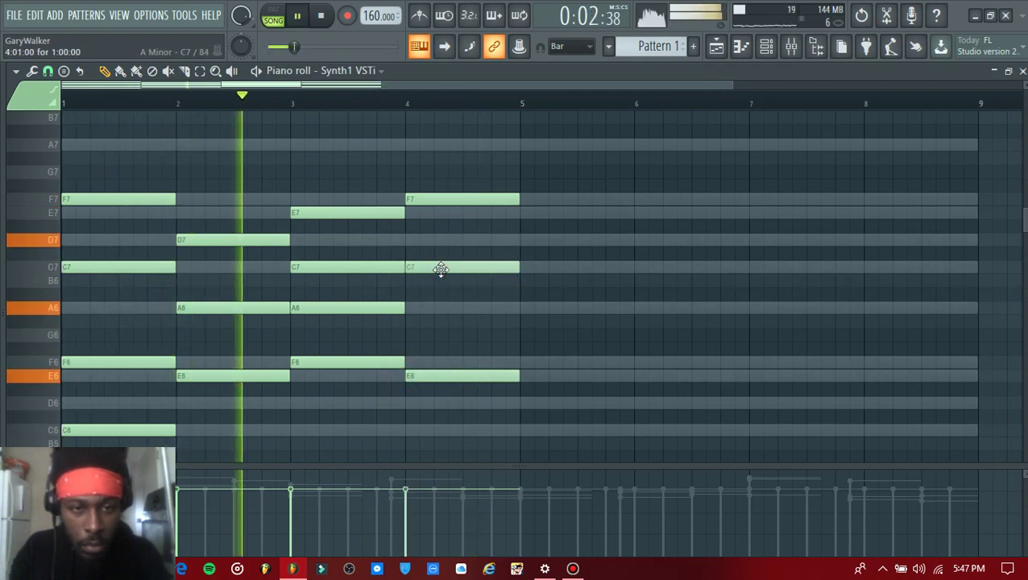
left_click(405, 432)
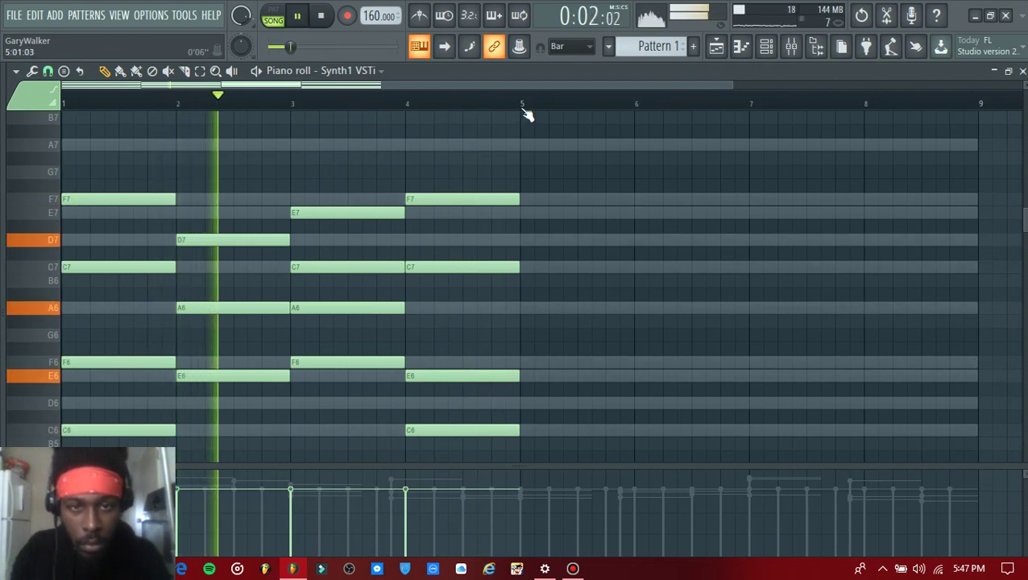
Step: Duplicate the four-bar synth chord progression into bars 5 to 8 and deselect the notes
key("ctrl+b")
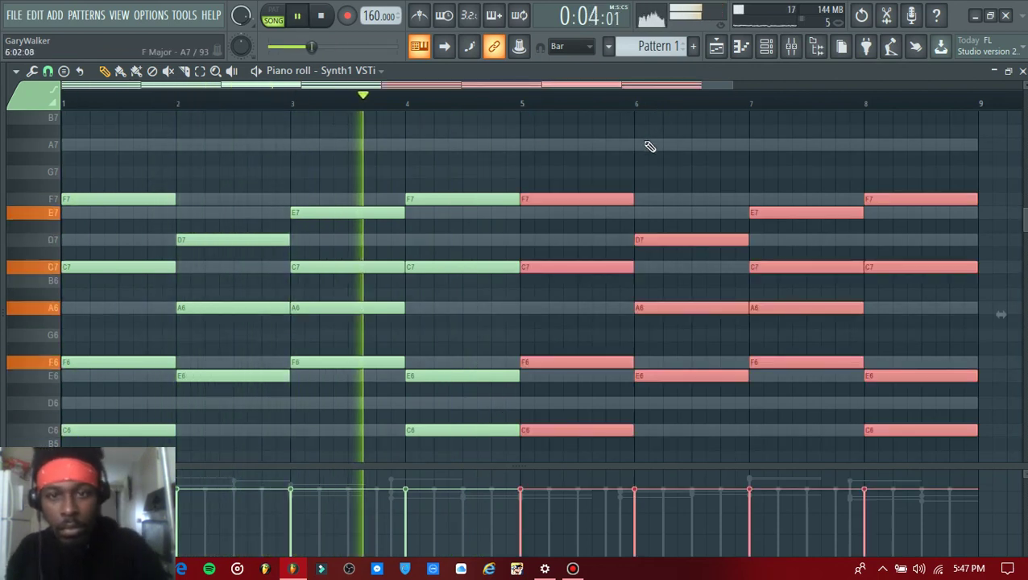
key("ctrl+d")
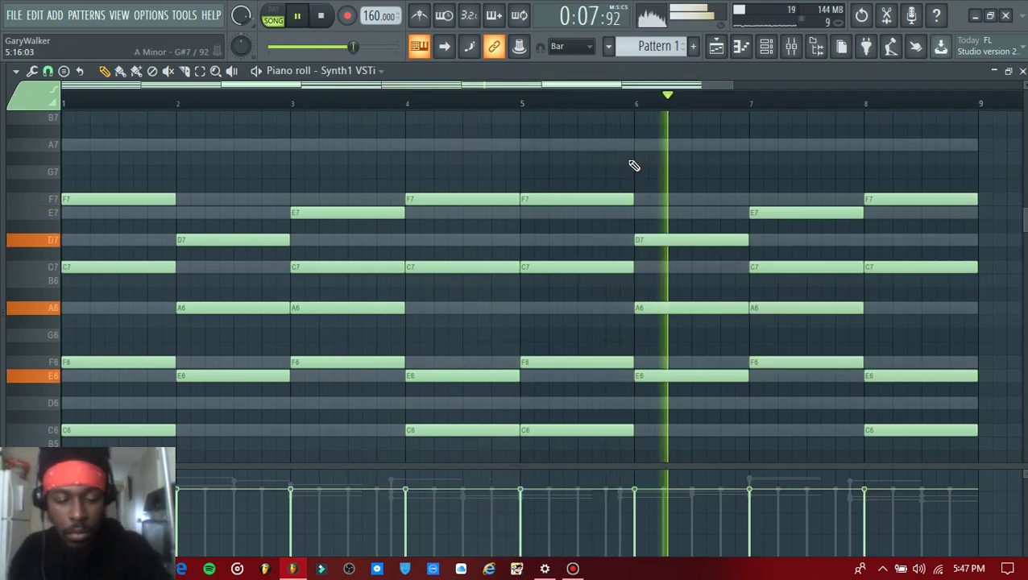
Step: Try to randomize the levels of all the synth chord notes
key("ctrl+a")
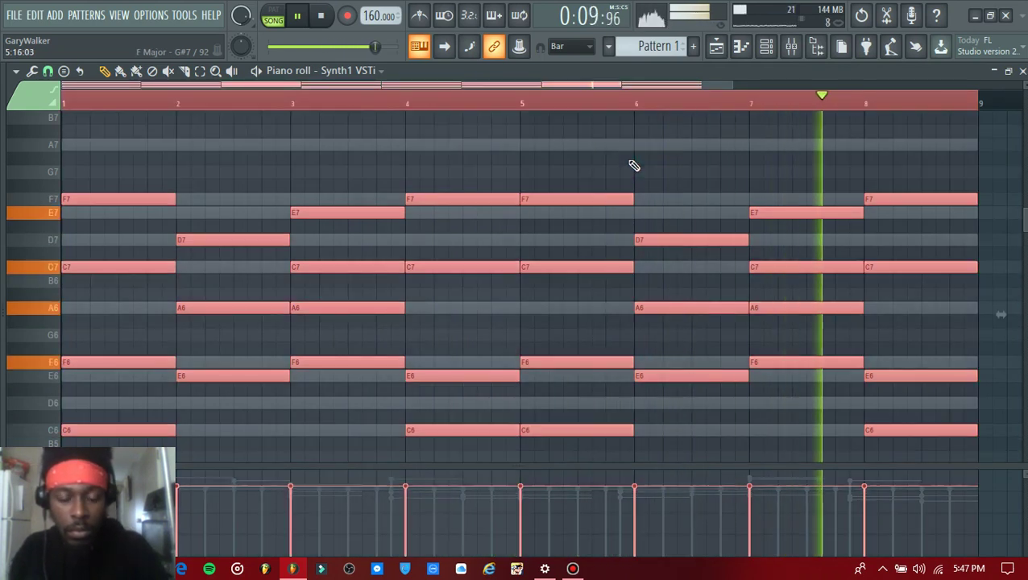
key("alt+r")
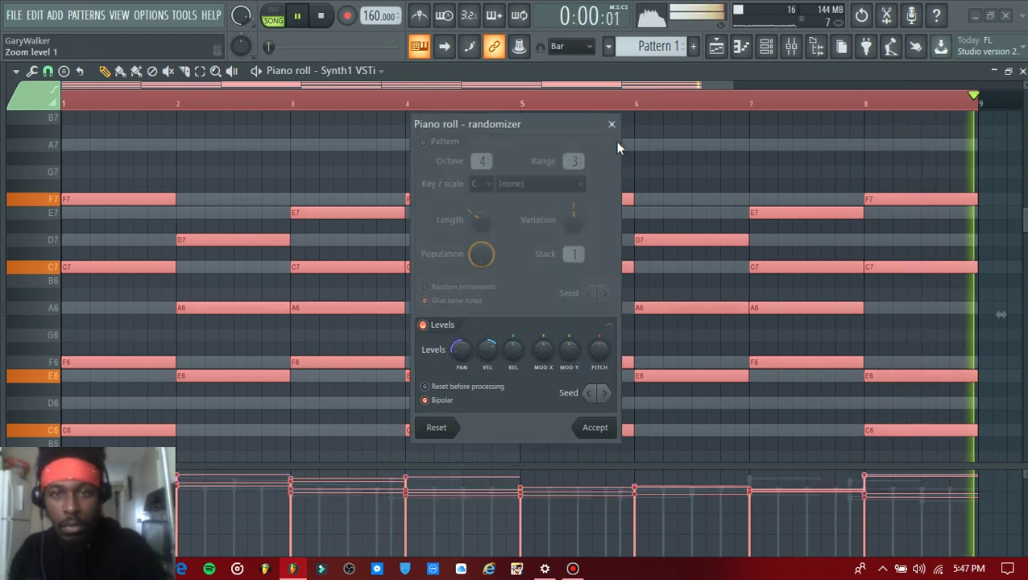
left_click(611, 125)
Step: Try adding full-bar-length A5 and D6 notes in bar 1 of the synth part, and delete both again
scroll(174, 208, "up", 2)
scroll(171, 210, "down", 5)
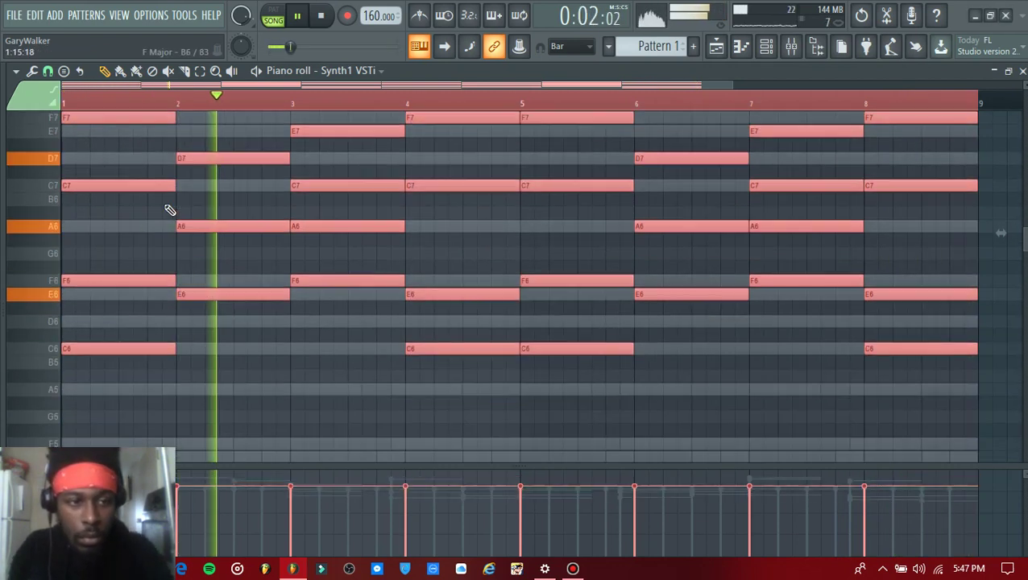
scroll(92, 256, "down", 2)
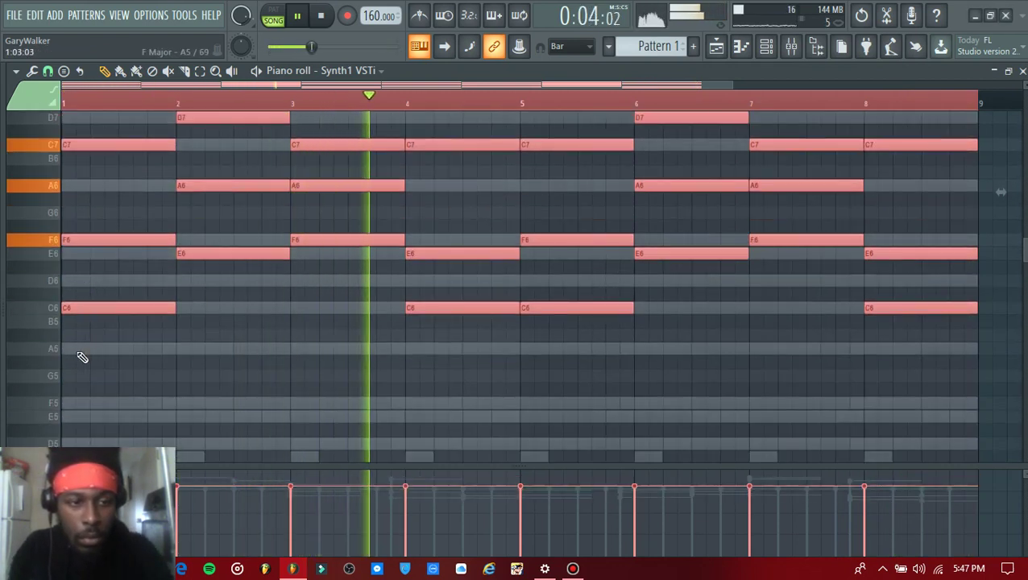
left_click(76, 351)
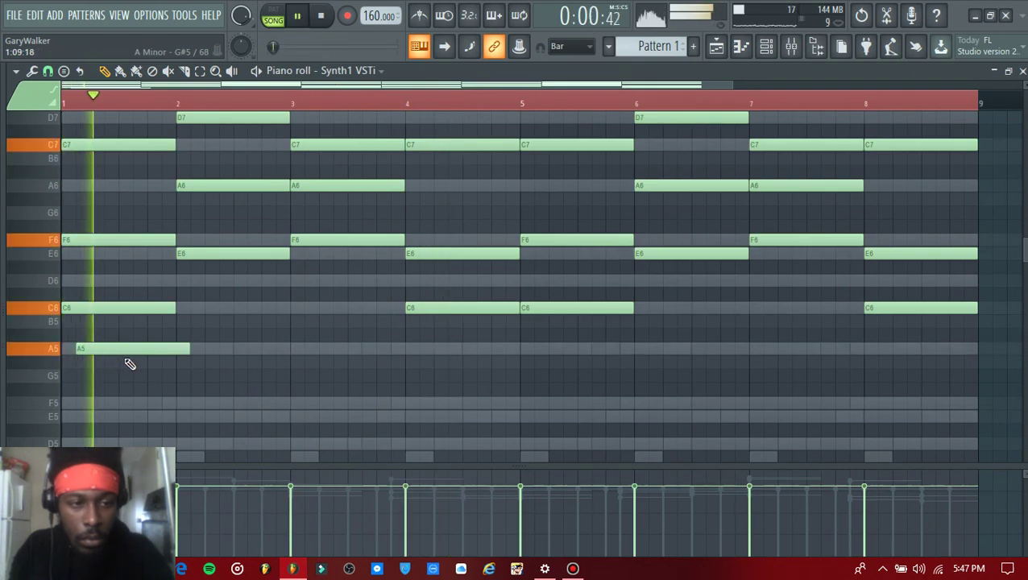
left_click(105, 282)
key("space")
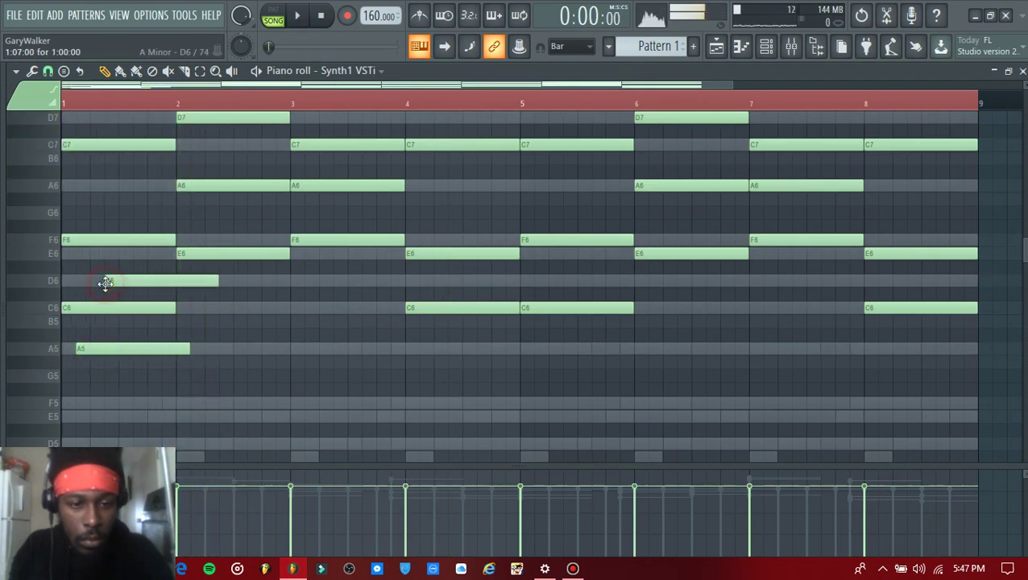
right_click(158, 277)
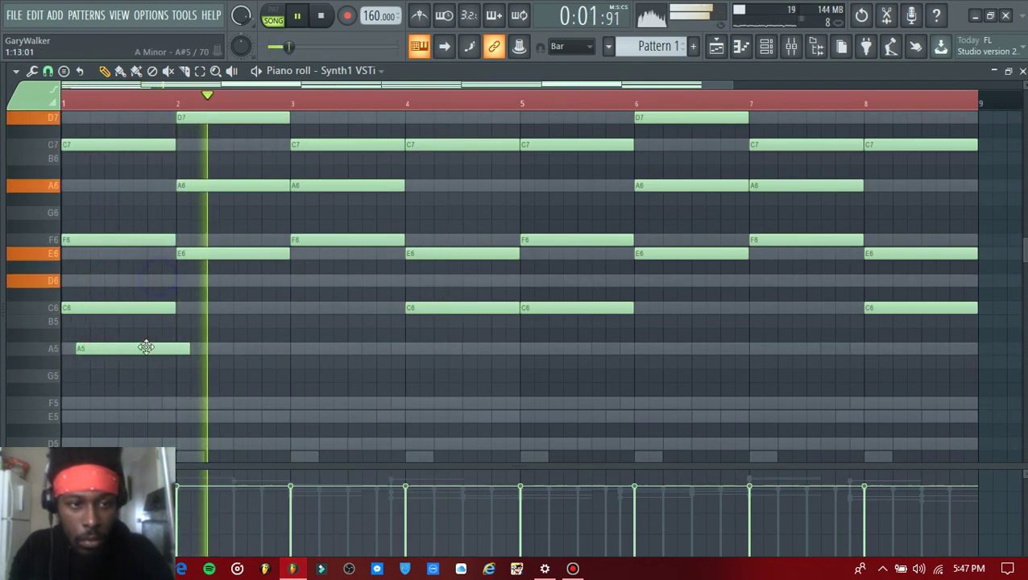
right_click(149, 351)
Step: Randomize the note levels of the sliced Cymatics melody loop #2
key("F7")
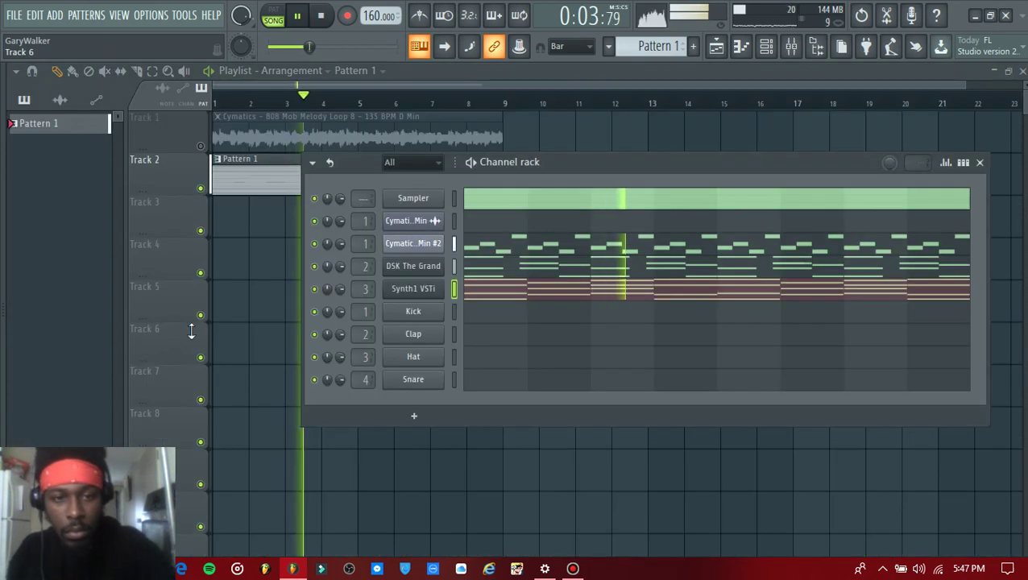
key("F9")
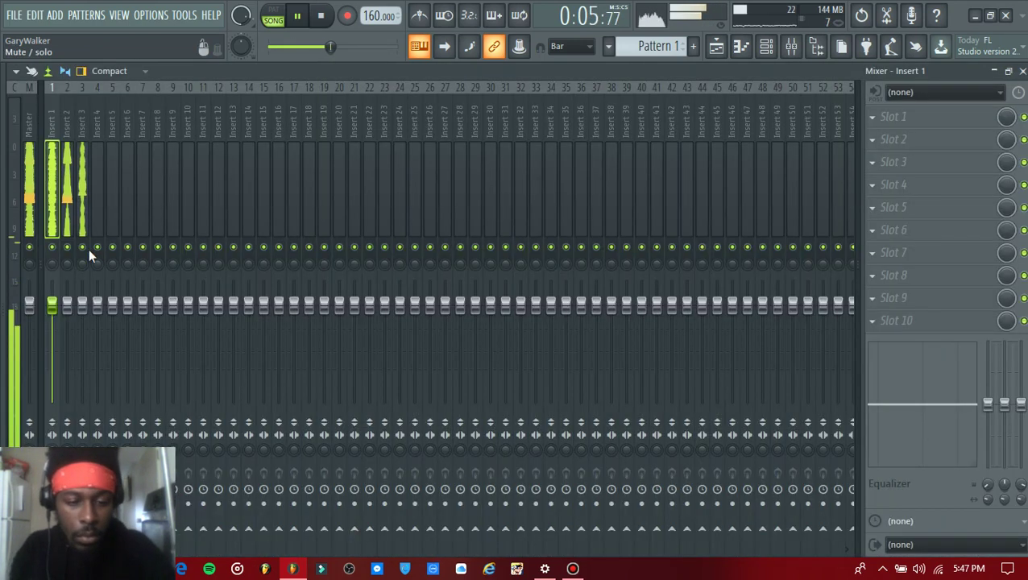
key("F9")
left_click(495, 252)
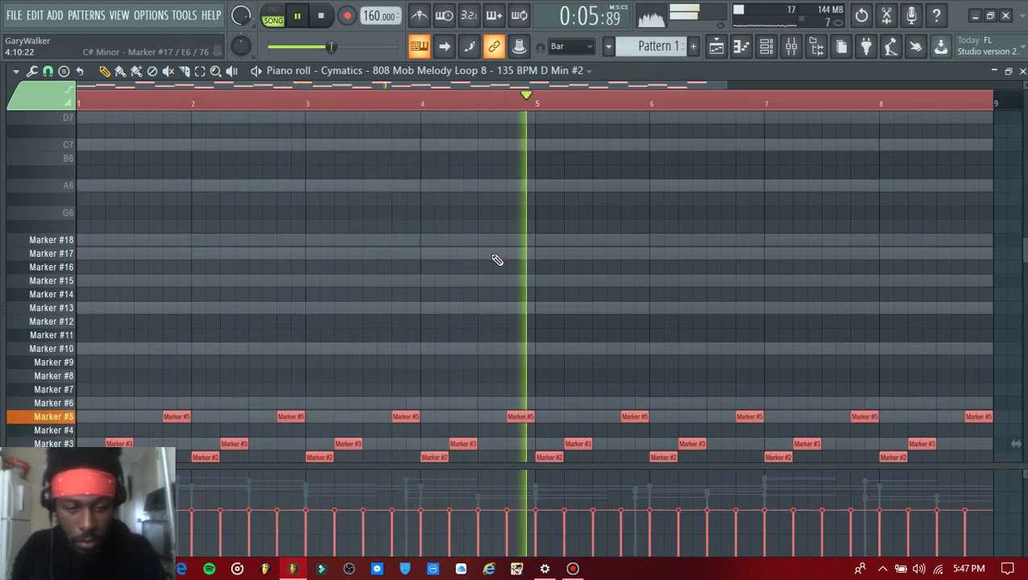
key("alt+r")
key("Return")
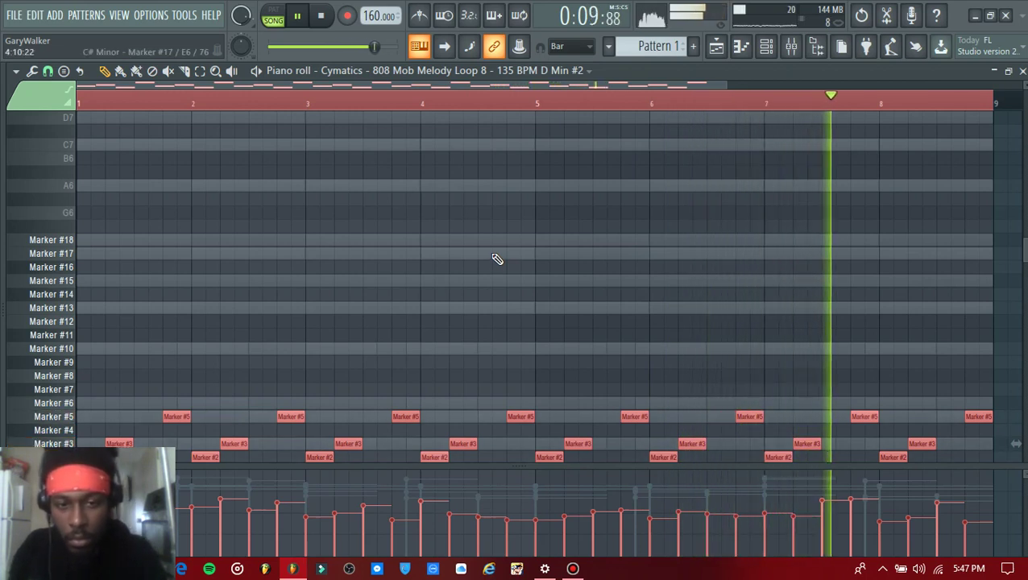
key("F7")
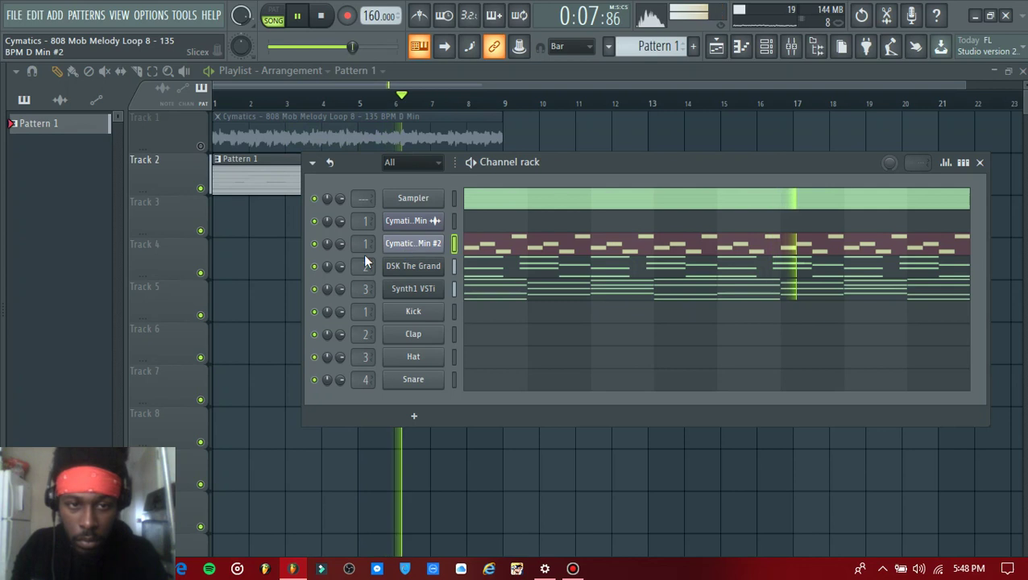
Step: Audition the melody loop against the chords by muting and then soloing mixer Insert 1
key("F9")
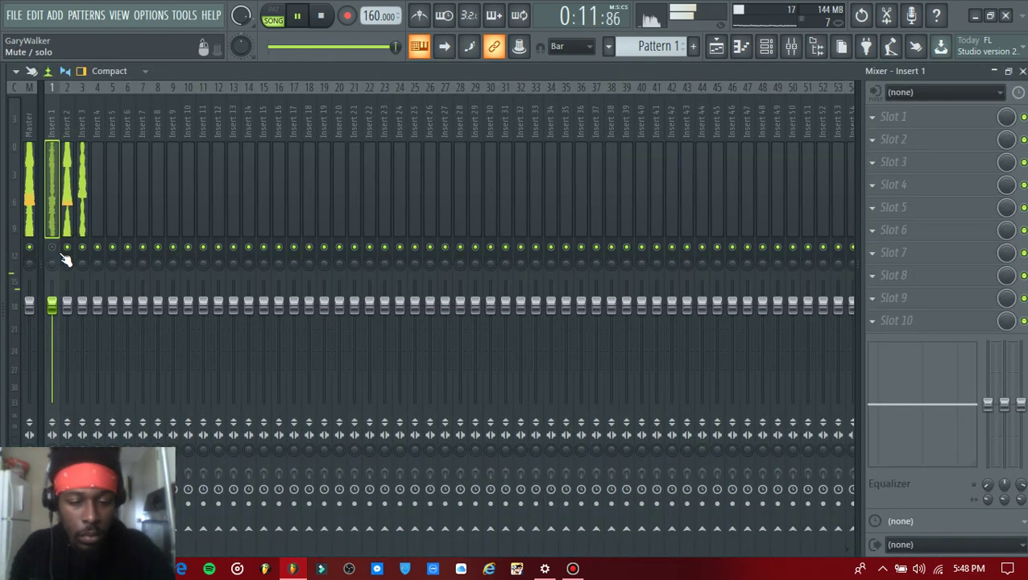
key("F9")
key("F6")
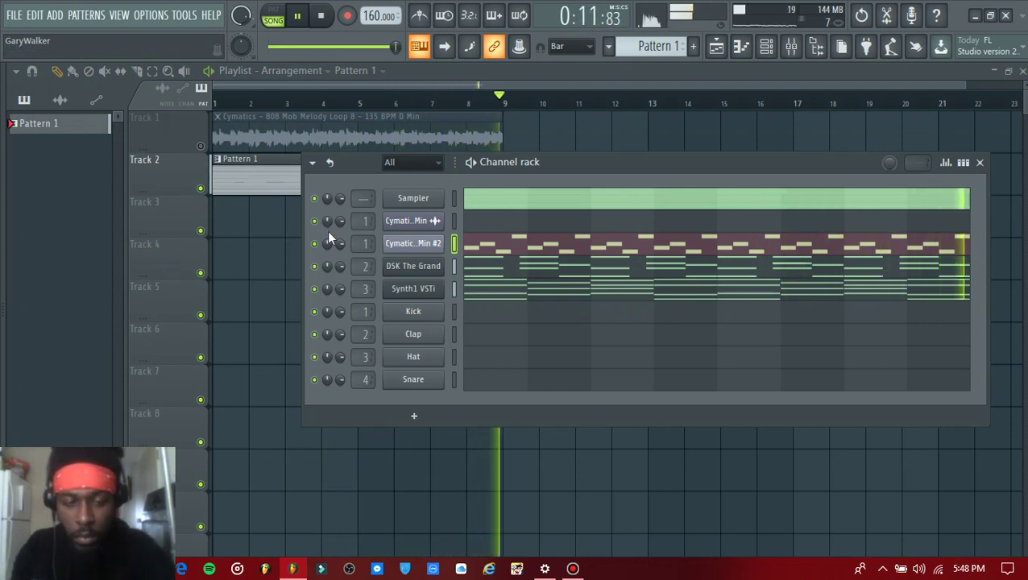
key("F9")
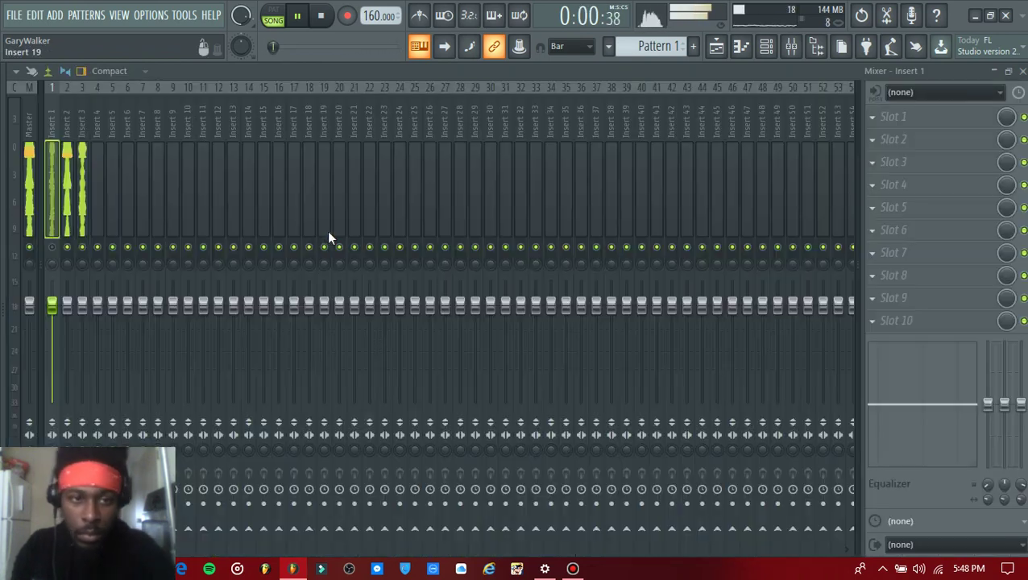
right_click(53, 248)
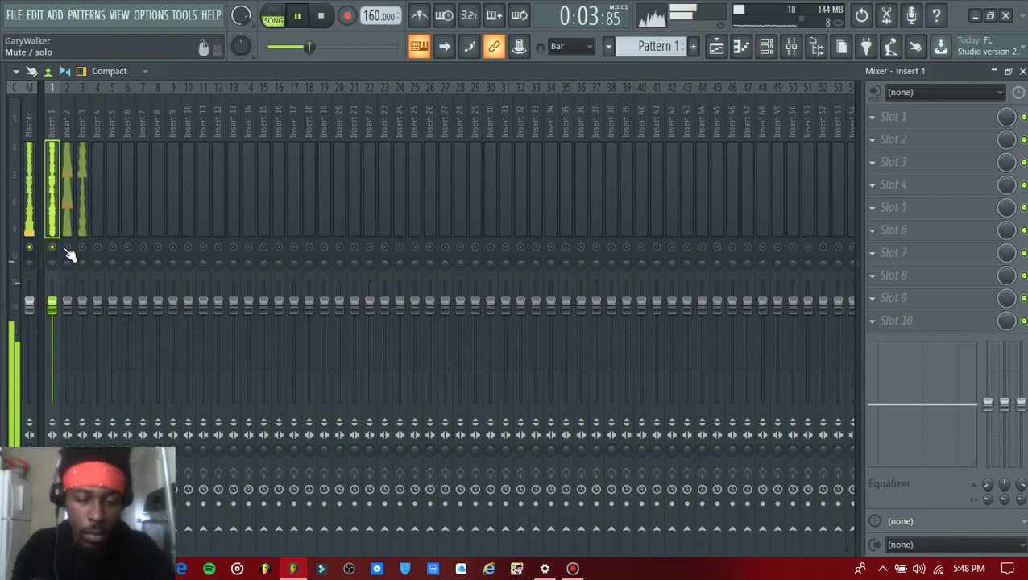
key("F9")
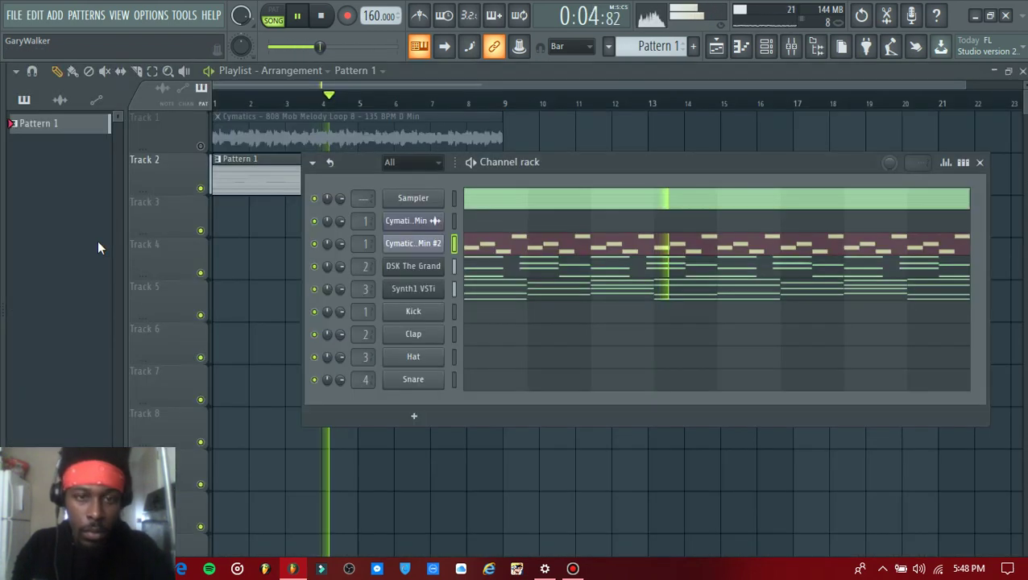
Step: Delete both Cymatics melody loop channels, the sliced #2 channel and the audio clip
right_click(409, 252)
left_click(484, 383)
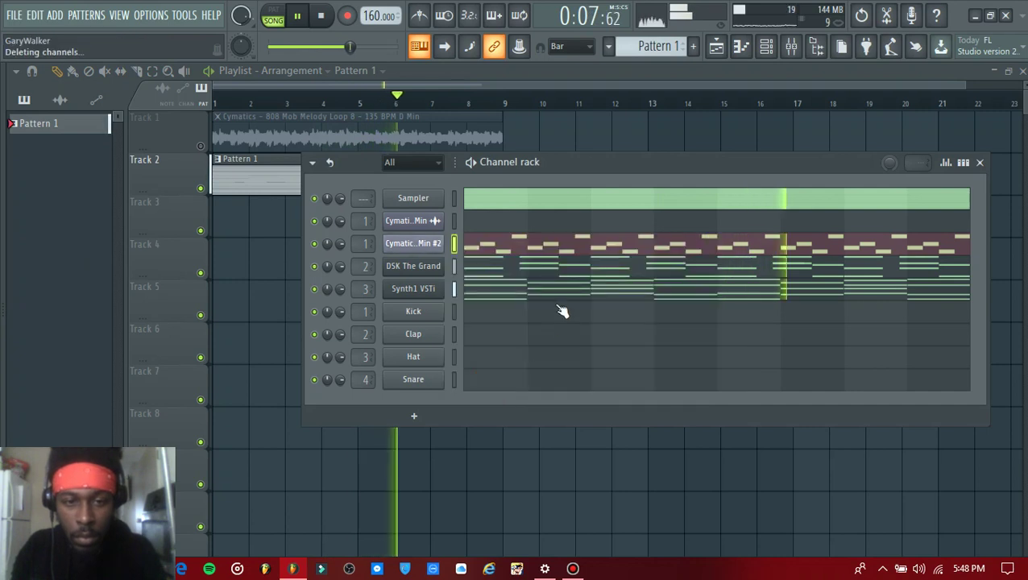
right_click(406, 221)
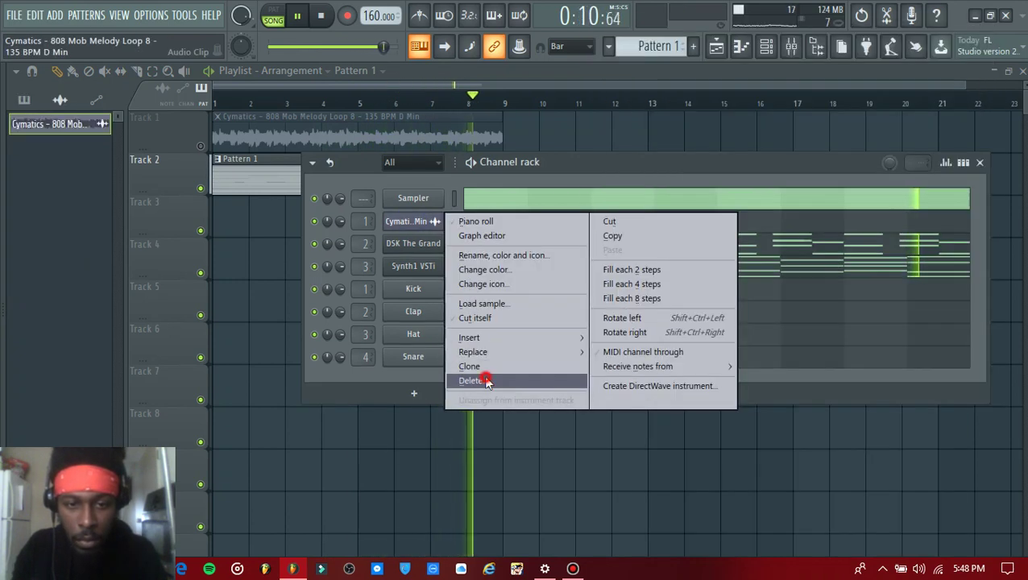
left_click(476, 380)
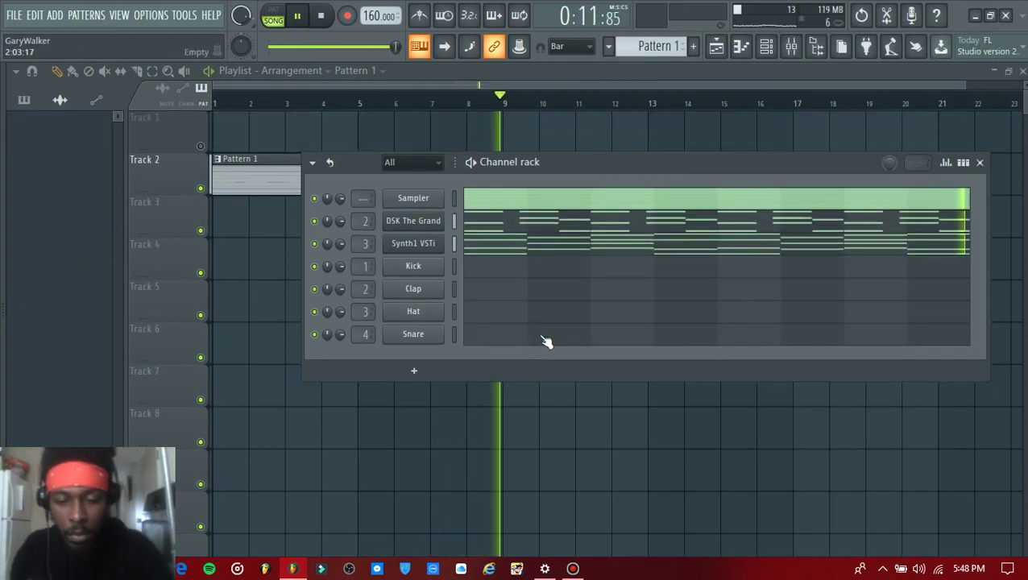
Step: Unsolo mixer Insert 1, and route DSK The Grand to mixer track 1 and Synth1 VSTi to track 2
key("F9")
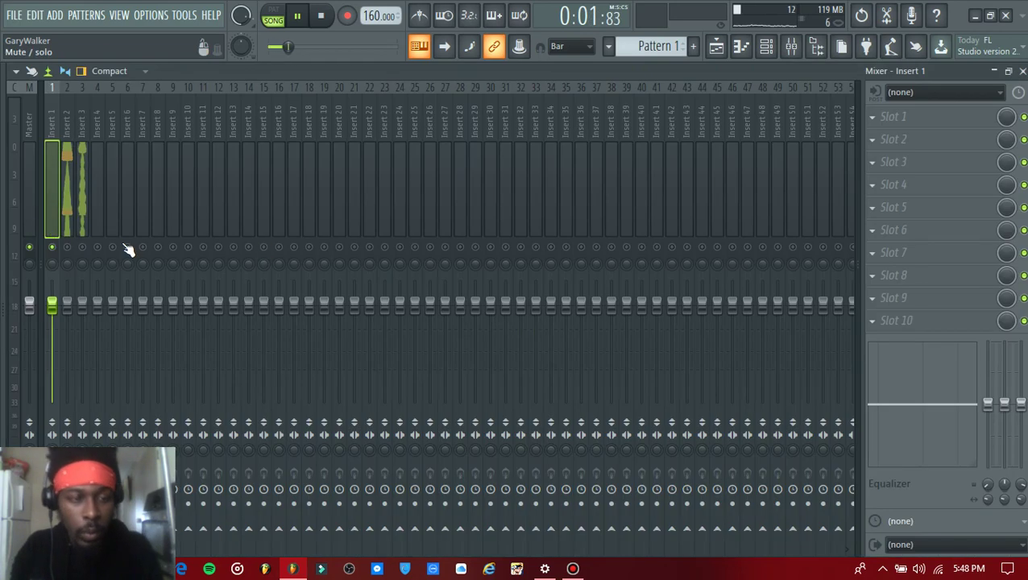
right_click(54, 250)
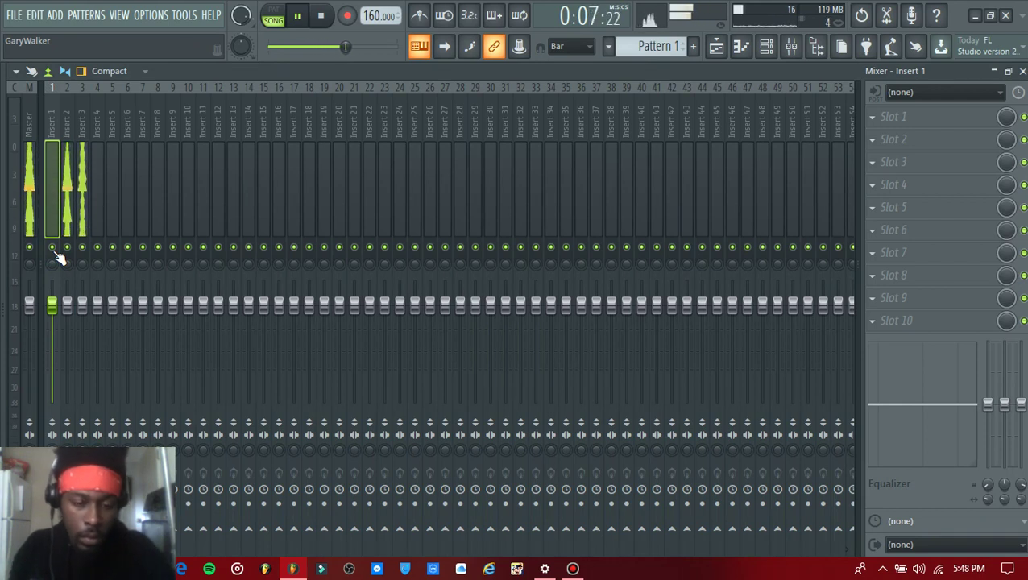
key("F6")
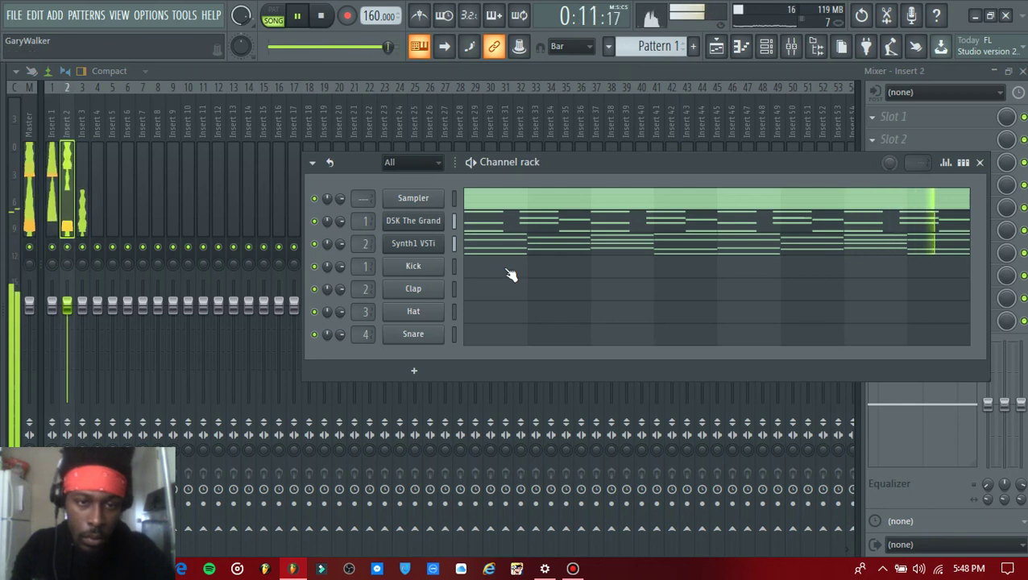
Step: Clone the Synth1 VSTi channel
right_click(428, 251)
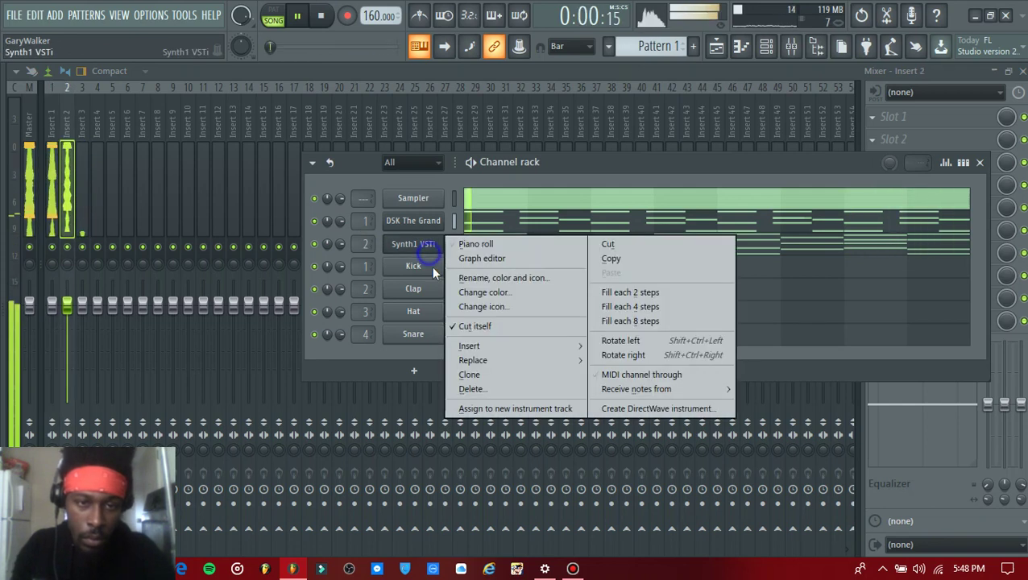
left_click(473, 375)
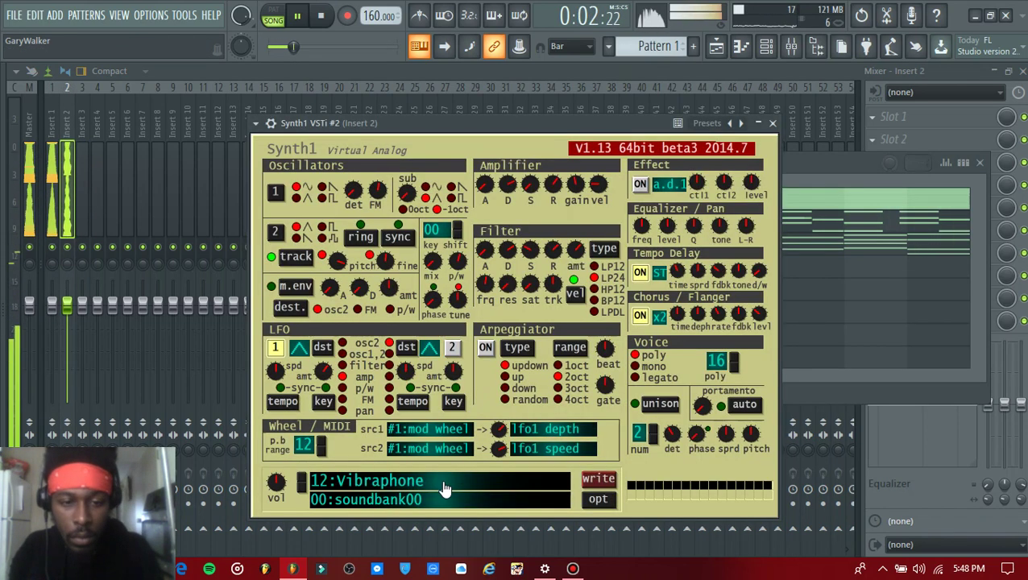
Step: Load the 14:Xylophone preset from soundbank00 in Synth1 VSTi #2
left_click(441, 486)
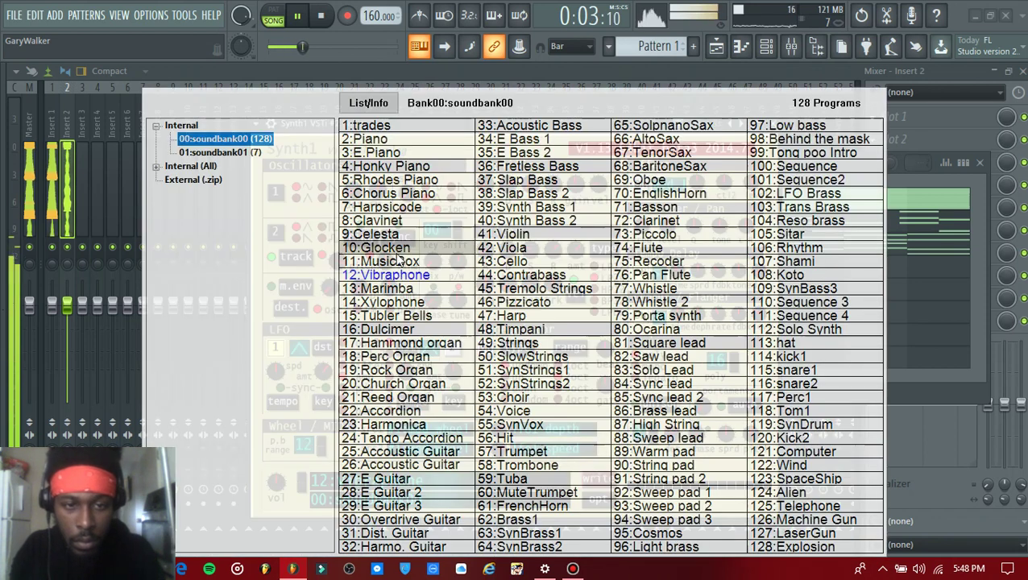
left_click(403, 297)
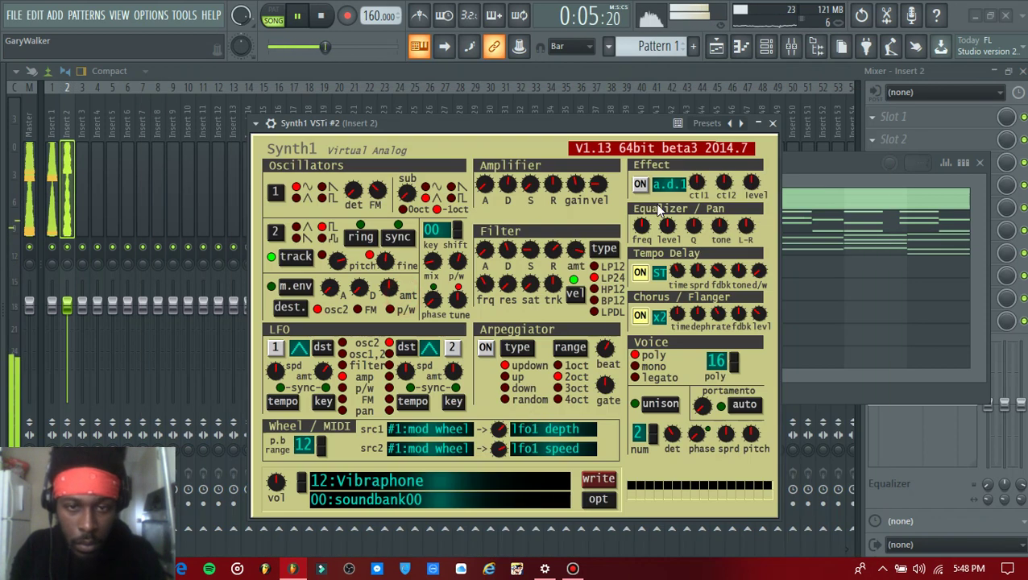
left_click(772, 125)
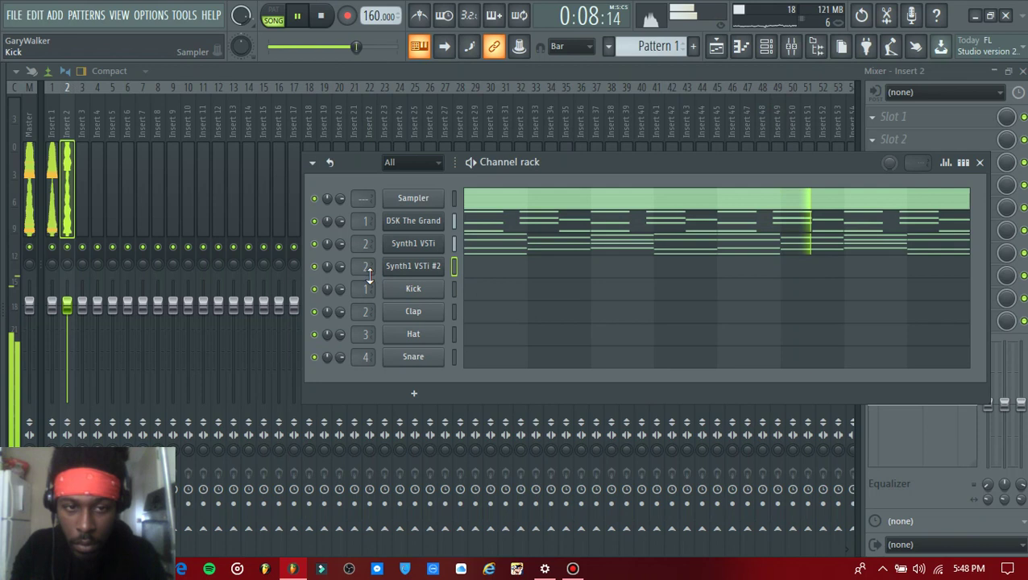
Step: Draw a descending melody for Synth1 VSTi #2 with D7, C7 and A6 in bar 1 and F6, E6 and D6 in bar 2, and play it
left_click(471, 267)
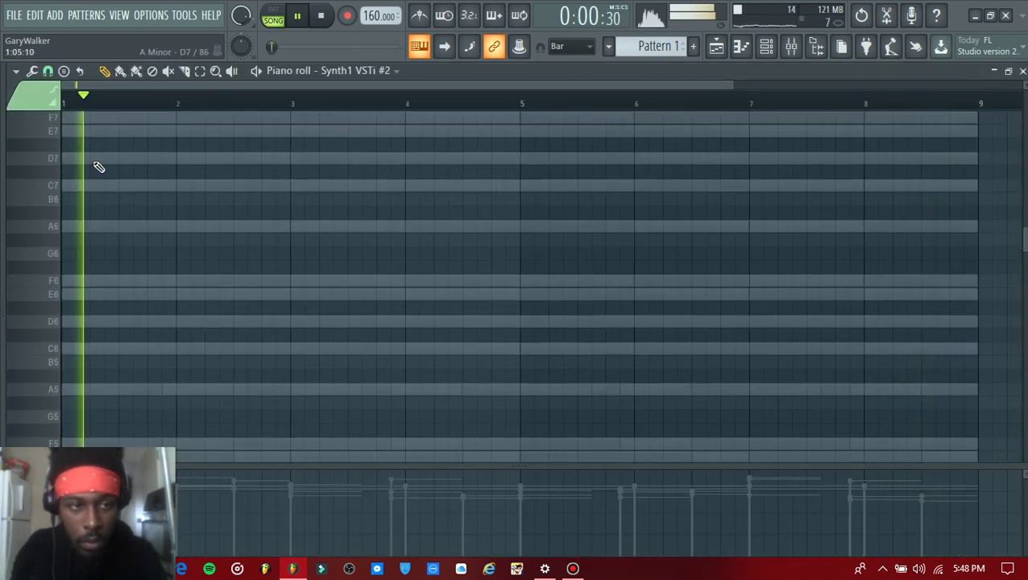
left_click(92, 158)
left_click(106, 185)
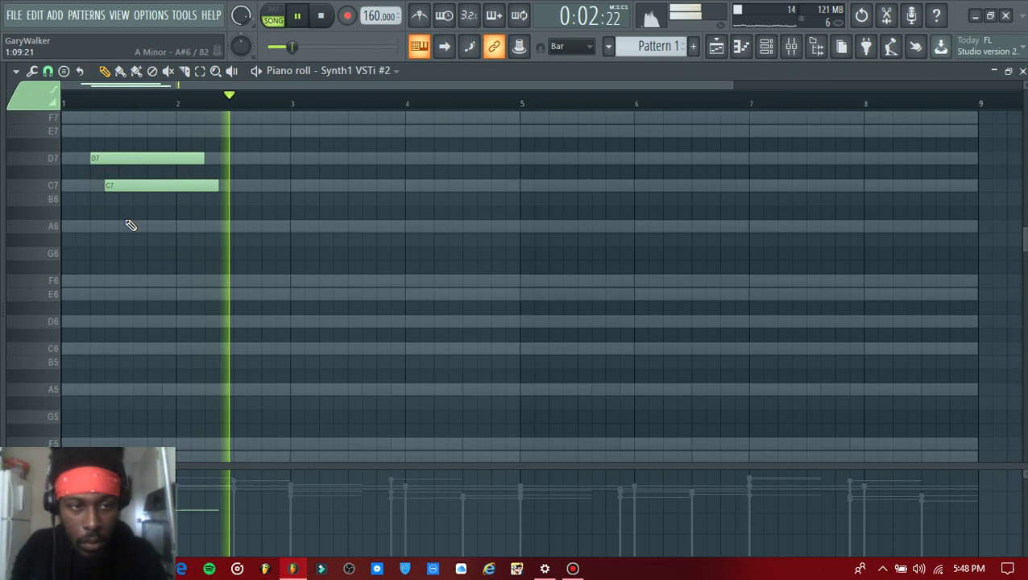
left_click(134, 226)
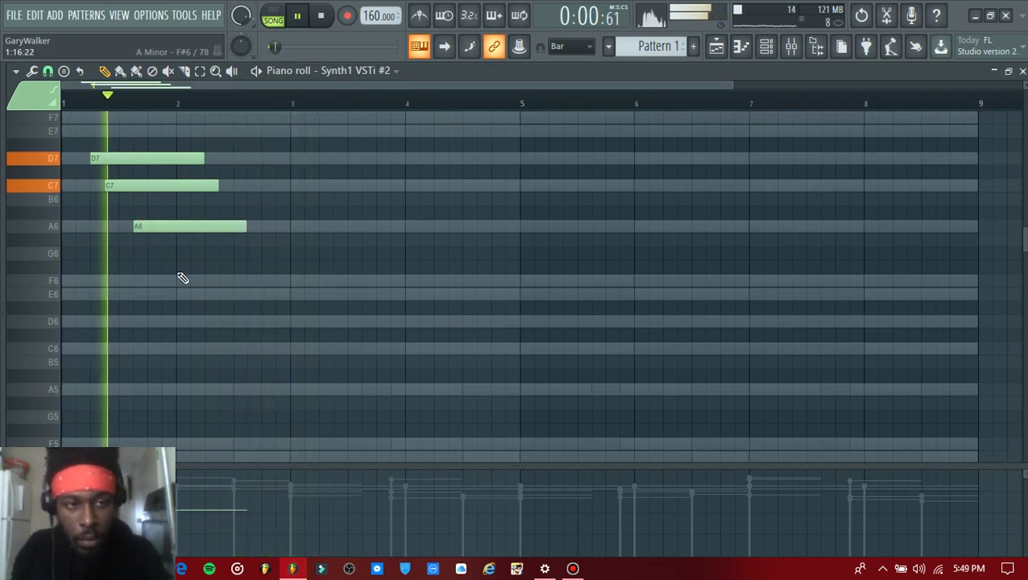
left_click(204, 282)
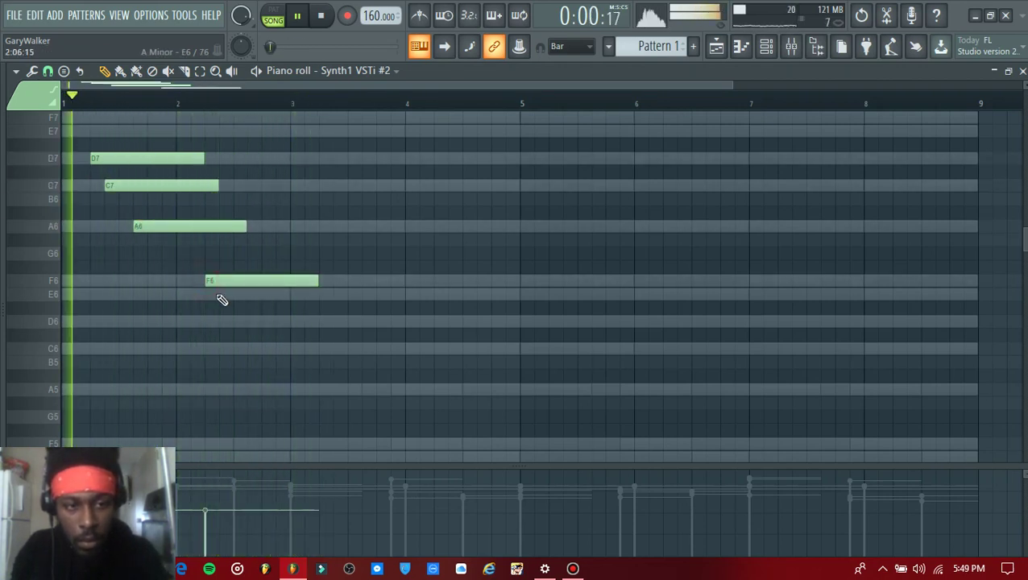
left_click(220, 295)
left_click(278, 322)
key("space")
key("space")
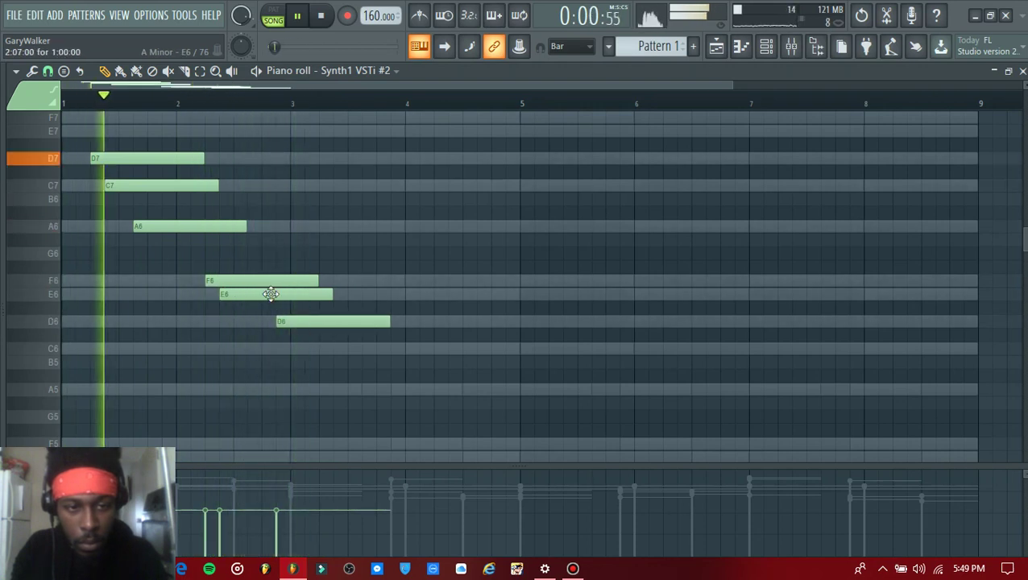
Step: Delete the E6 note in bar 2 and shorten the F6 and D6 notes to end at bar 3
right_click(270, 295)
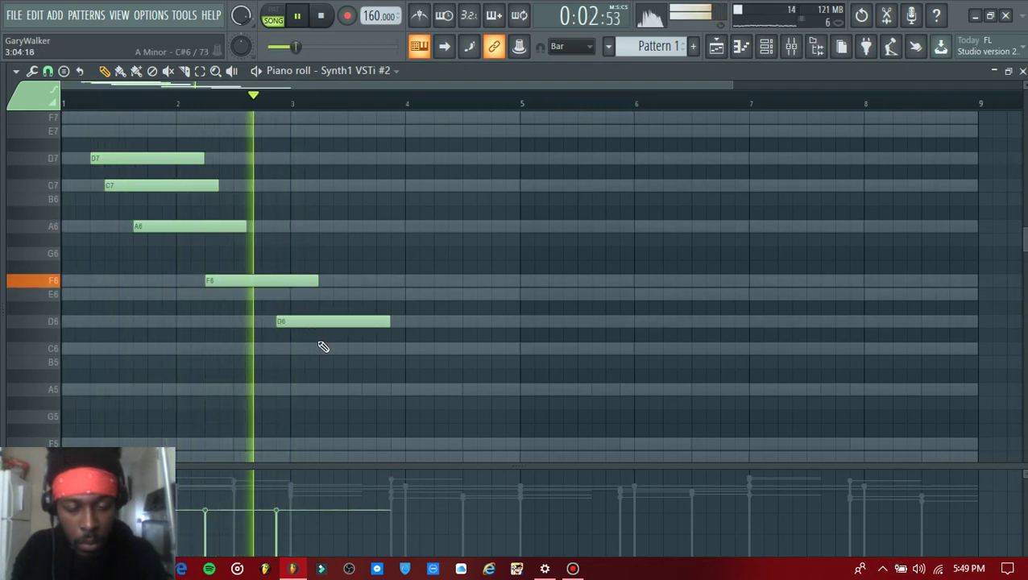
key("space")
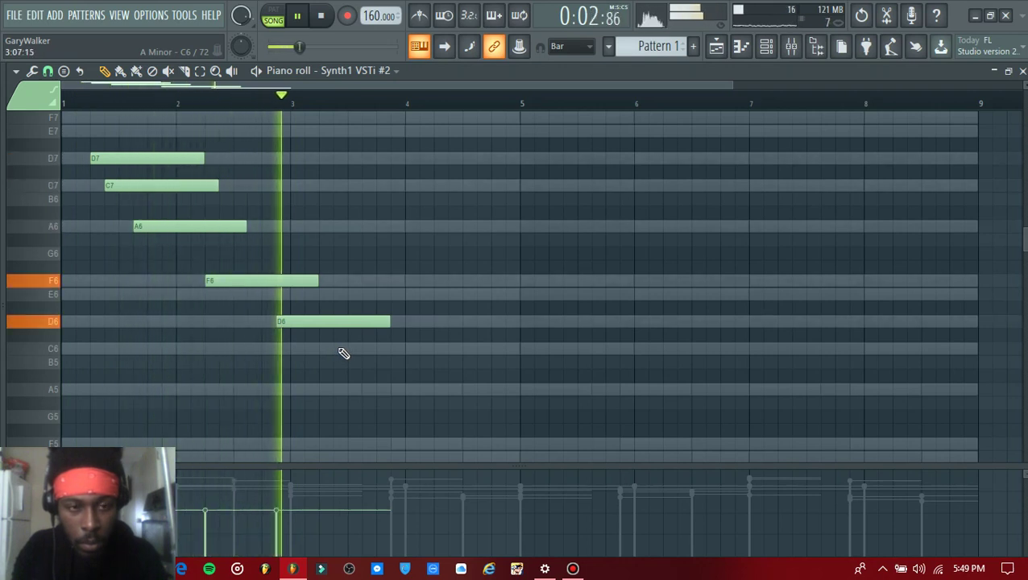
left_click_drag(390, 322, 289, 332)
left_click_drag(313, 284, 291, 303)
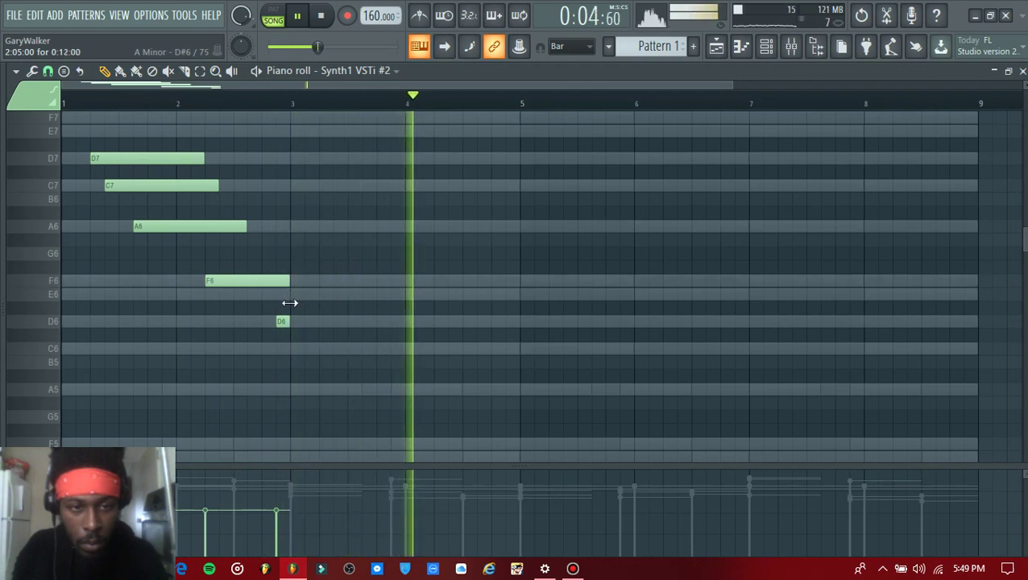
Step: Add a second descending run with C7, A6 and F6 in bar 3 and D6, C6 and A5 in bar 4
left_click(335, 186)
left_click(363, 228)
left_click(392, 282)
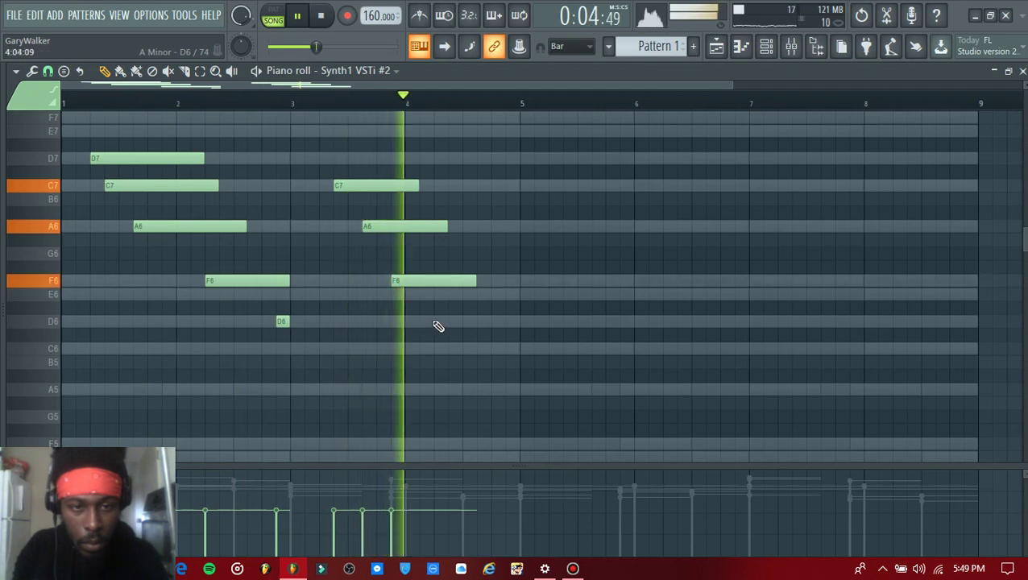
left_click(436, 323)
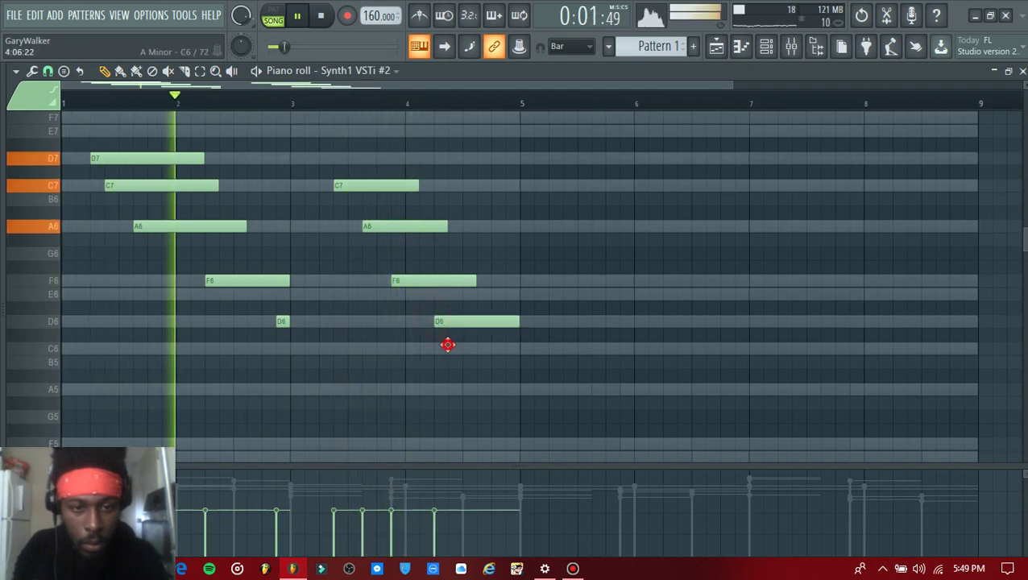
left_click(451, 348)
left_click(493, 391)
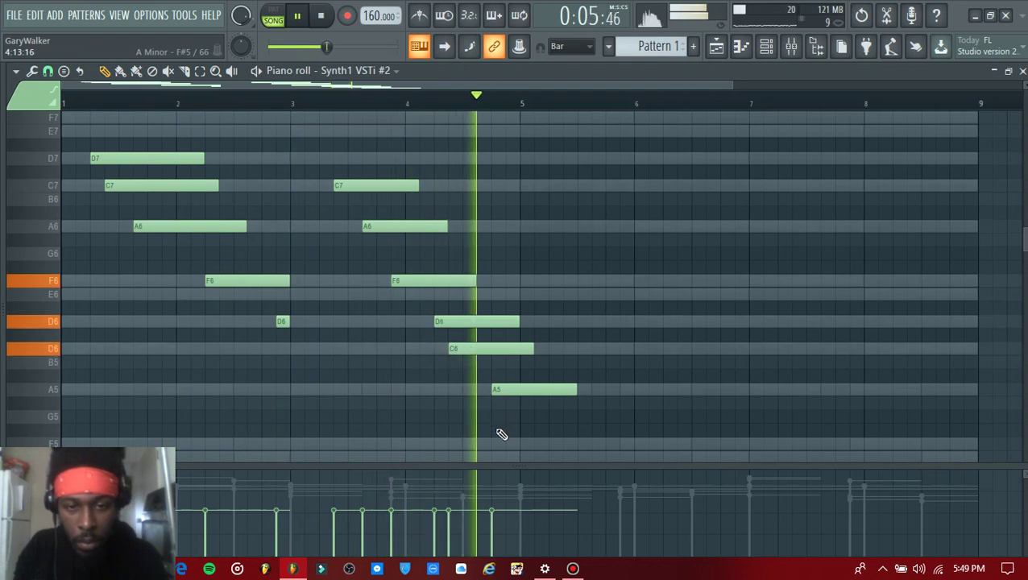
Step: Move the C6 note to the middle of bar 4 and shorten C6 and A5 to end at bar 5
key("space")
left_click_drag(475, 348, 490, 350)
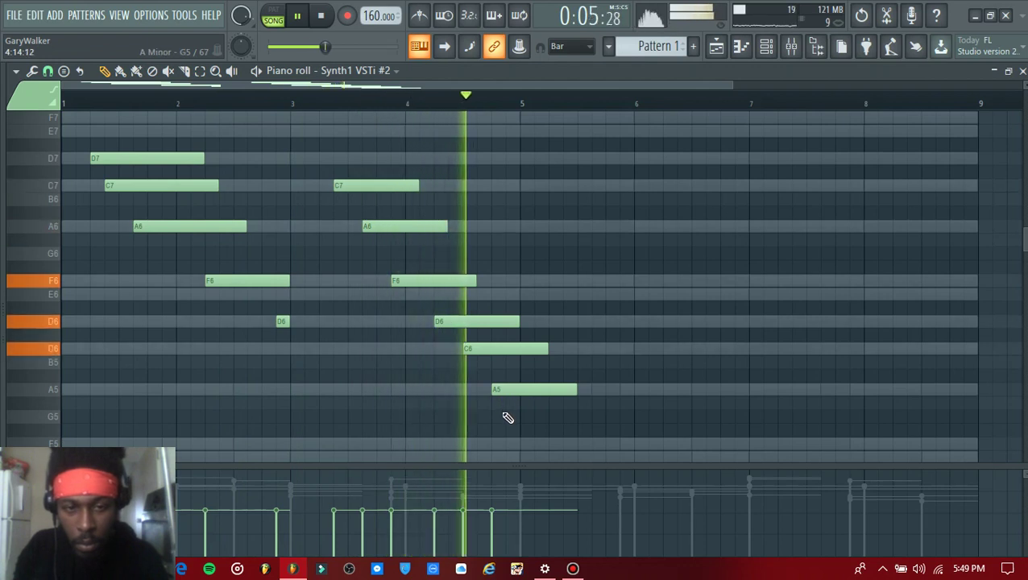
left_click_drag(574, 388, 517, 400)
left_click_drag(547, 349, 516, 357)
Step: Duplicate the whole four-bar melody into bars 5 to 8 and clear the note selection
key("ctrl+a")
key("ctrl+b")
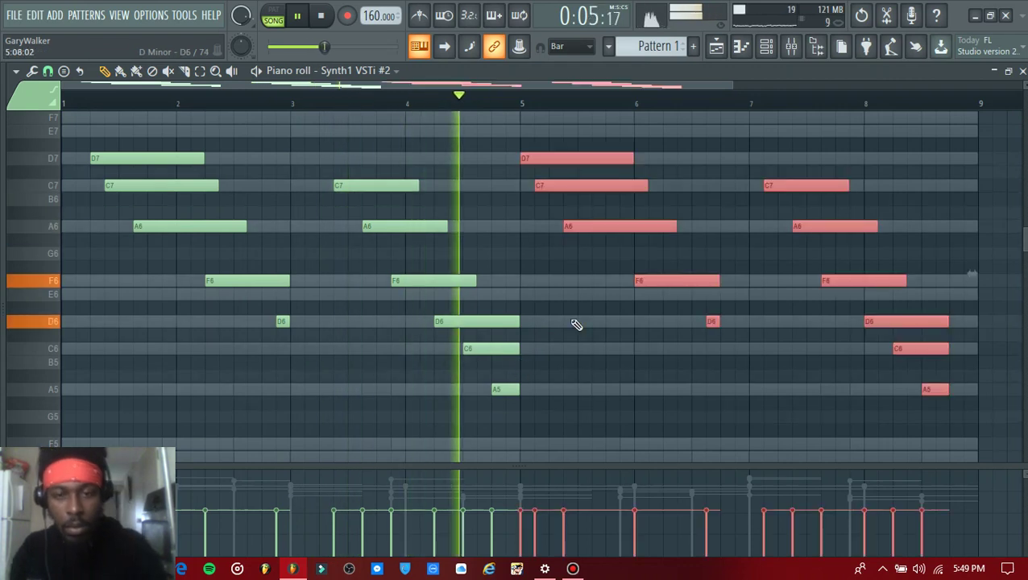
key("ctrl+d")
Step: Try the whole melody one octave lower
key("ctrl+Down")
key("space")
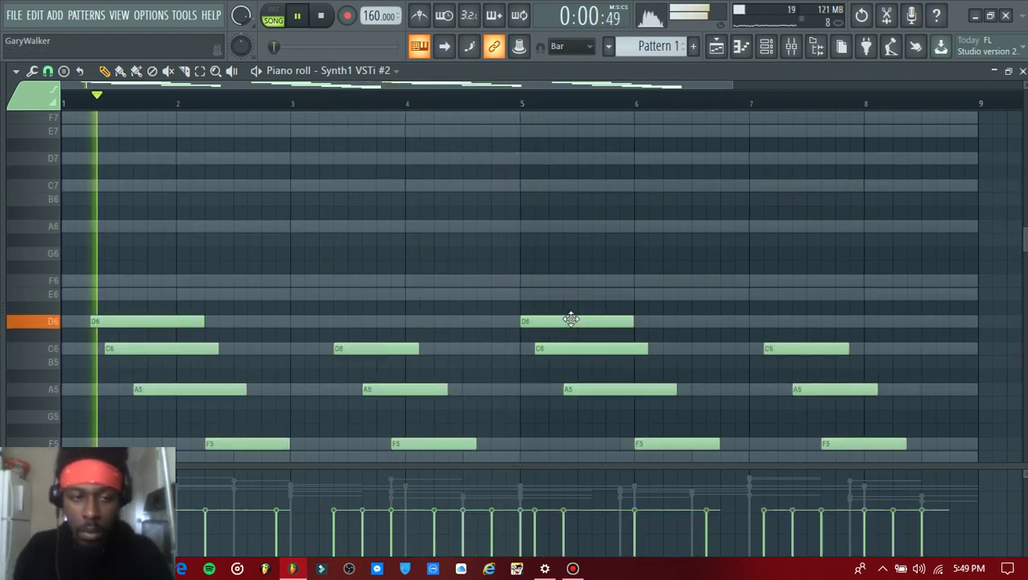
scroll(422, 265, "down", 4)
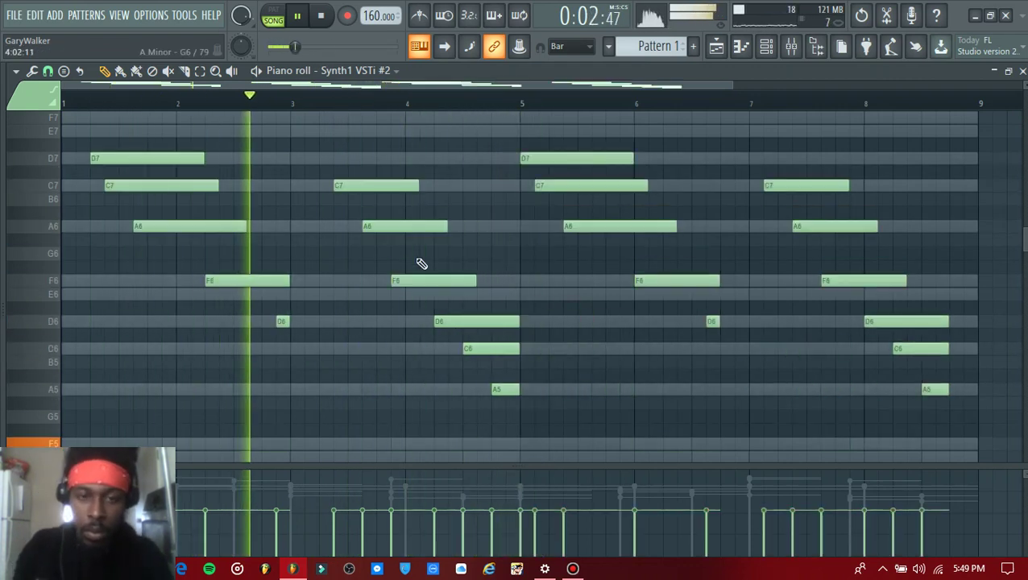
Step: Change the Synth1 VSTi #2 preset to 9:Celesta from soundbank00
key("F5")
key("F6")
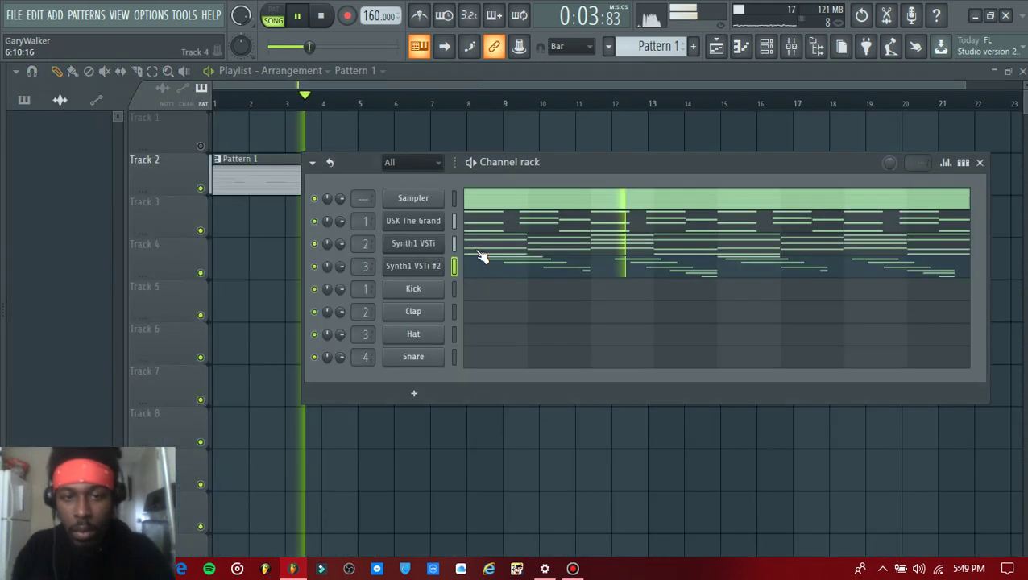
left_click(429, 268)
left_click(373, 483)
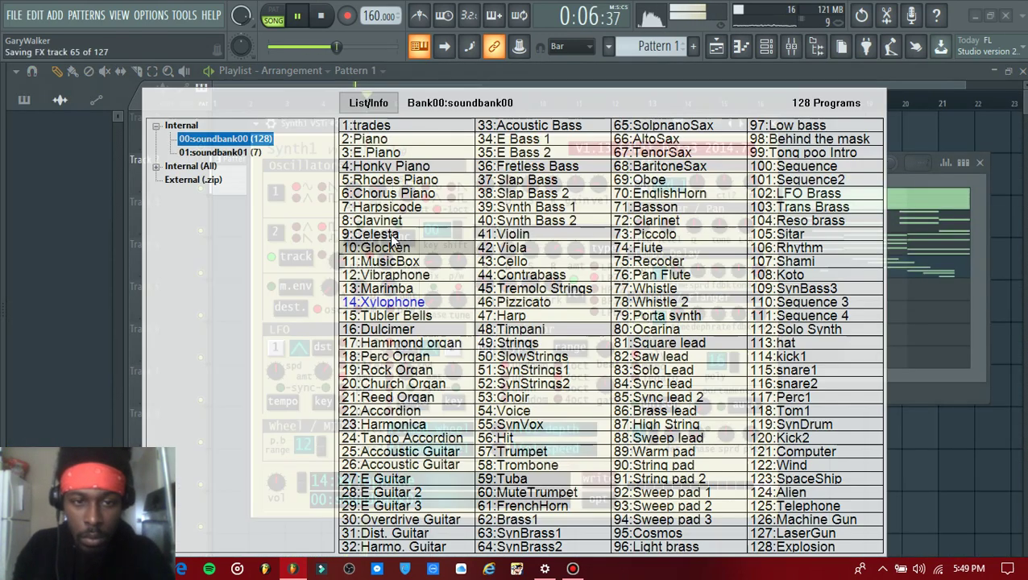
left_click(383, 230)
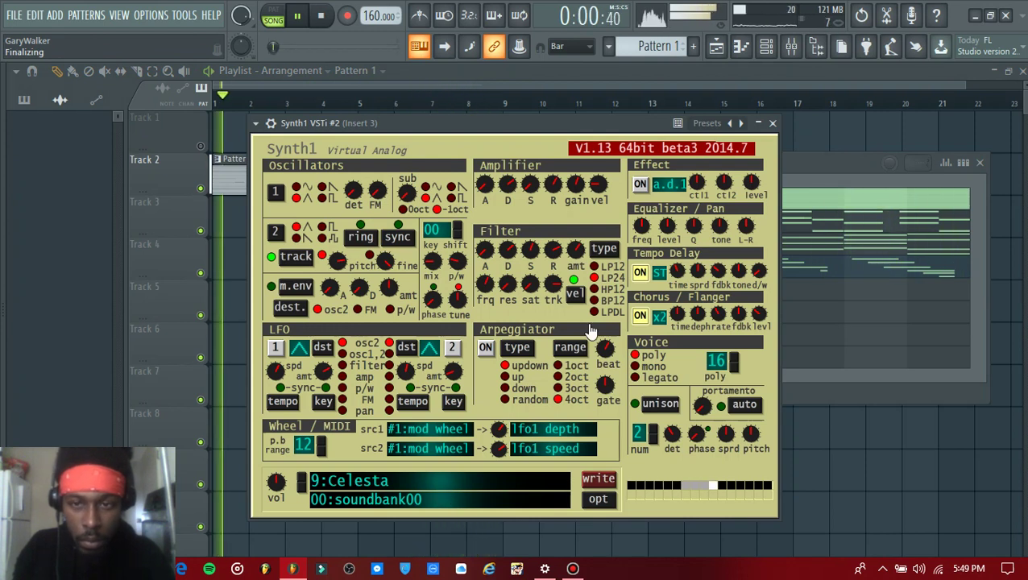
left_click(773, 124)
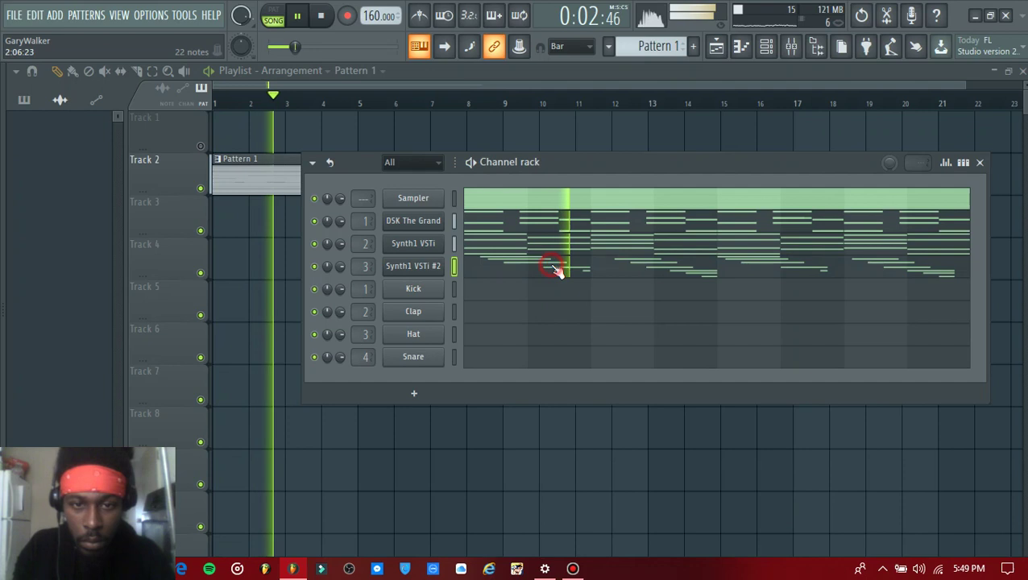
Step: Select all notes of Synth1 VSTi #2 and randomize their velocities
left_click(551, 271)
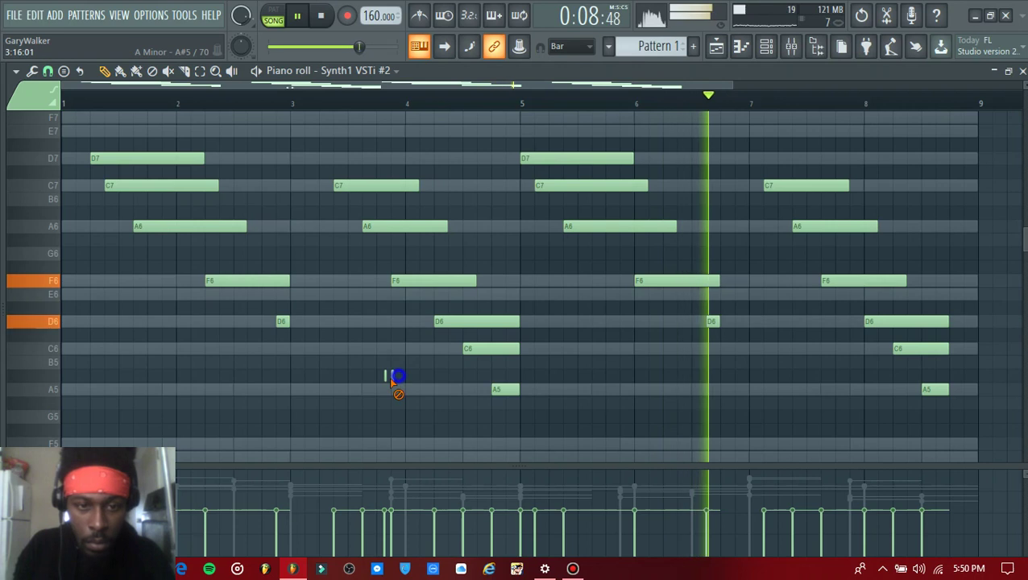
key("ctrl+a")
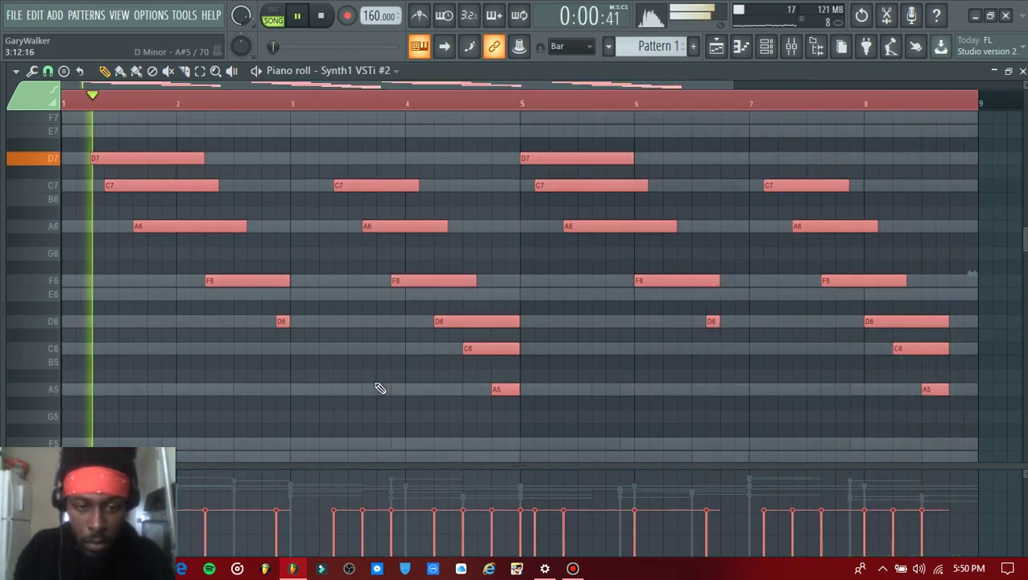
key("alt+r")
key("Return")
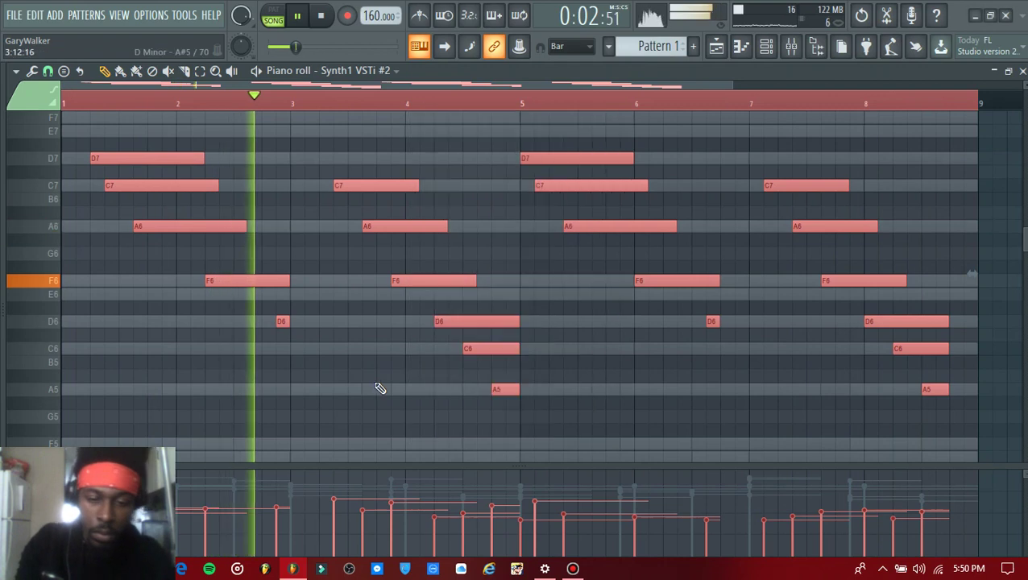
Step: Clear the selection on Synth1 VSTi #2 and delete the Sampler channel from the channel rack
key("F5")
key("F6")
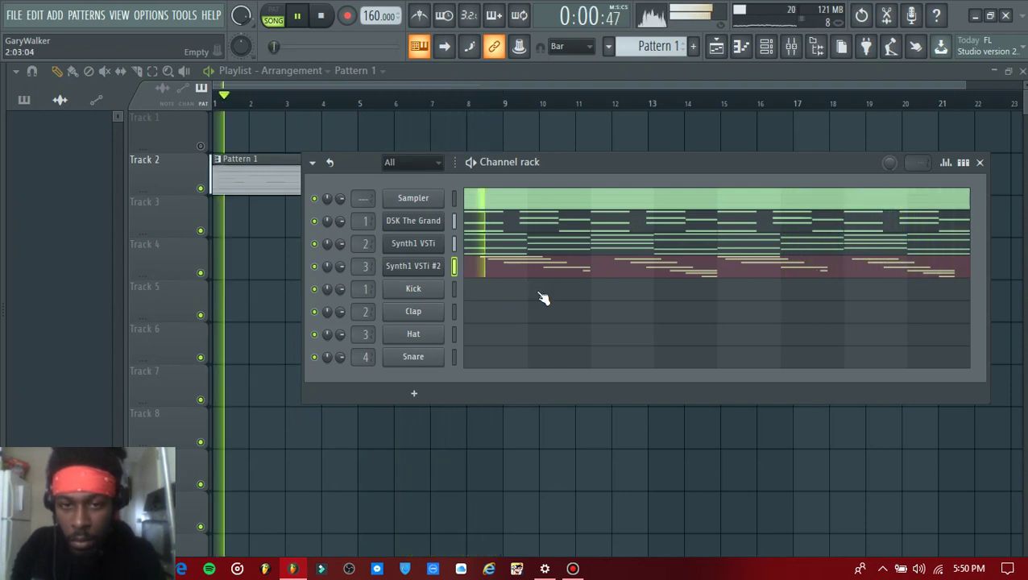
left_click(563, 163)
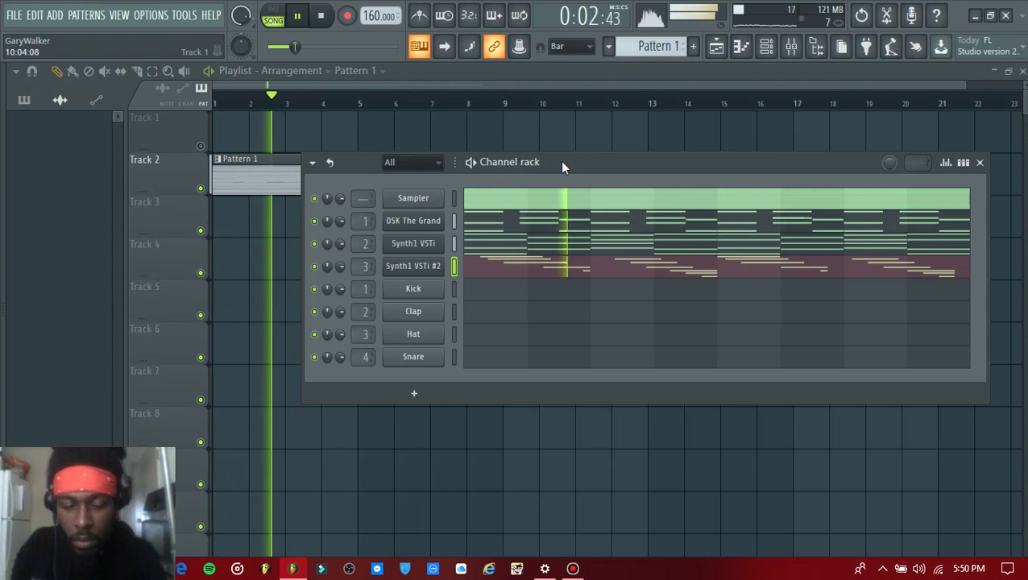
left_click(523, 271)
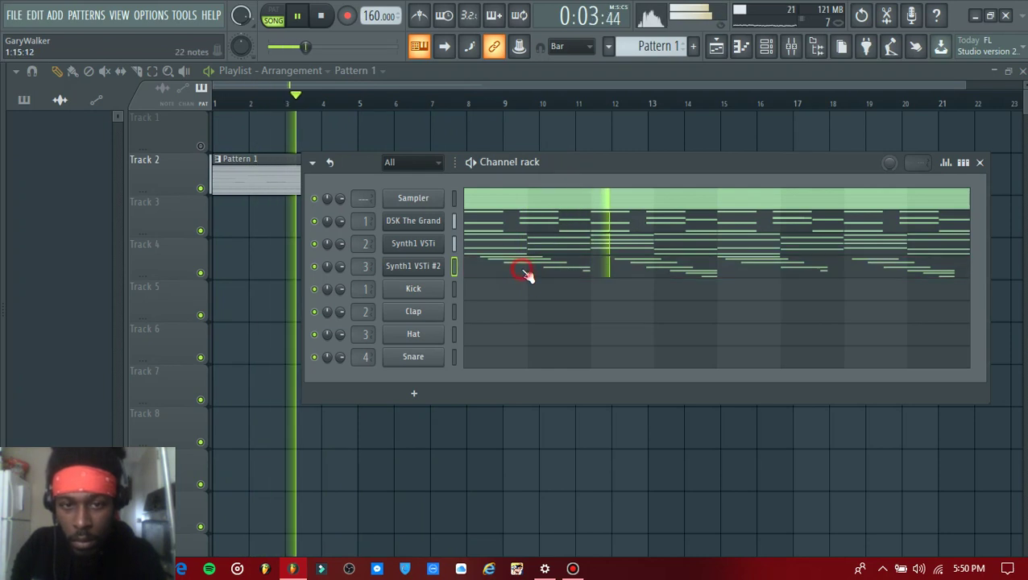
right_click(435, 199)
left_click(484, 358)
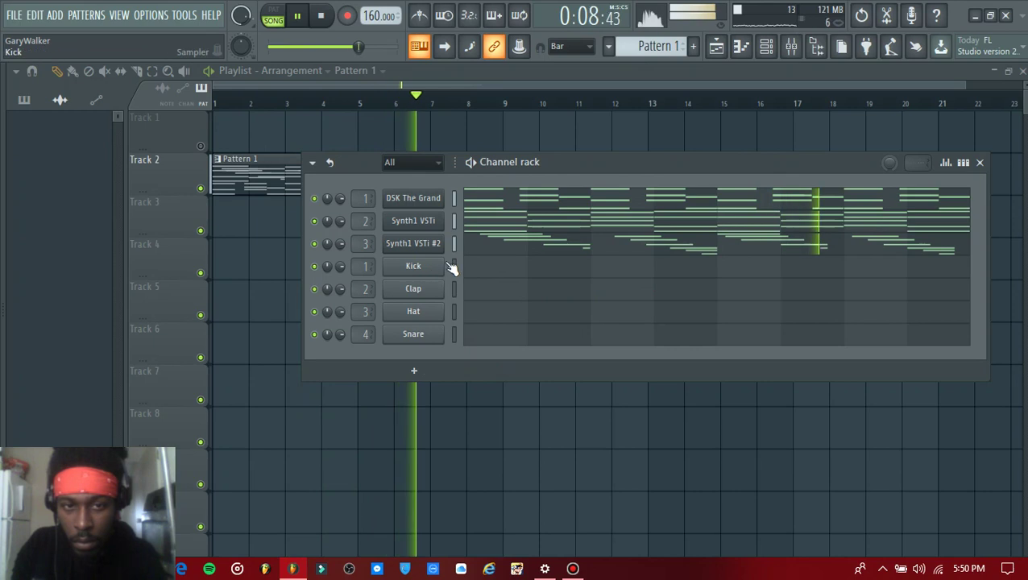
Step: Move the Pattern 1 clip to the start of playlist Track 1 and unmute that track
left_click_drag(262, 177, 253, 123)
left_click(200, 147)
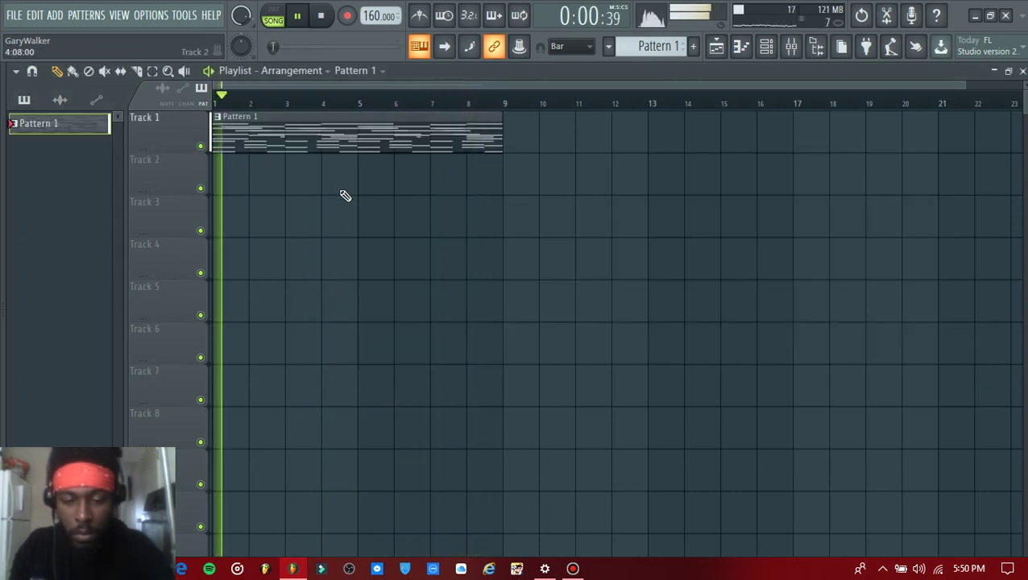
Step: Browse the sample library to the Bass folder inside 808s of OWEN J'S MAIN STASH 2.0
key("F6")
key("alt+F8")
scroll(87, 333, "down", 5)
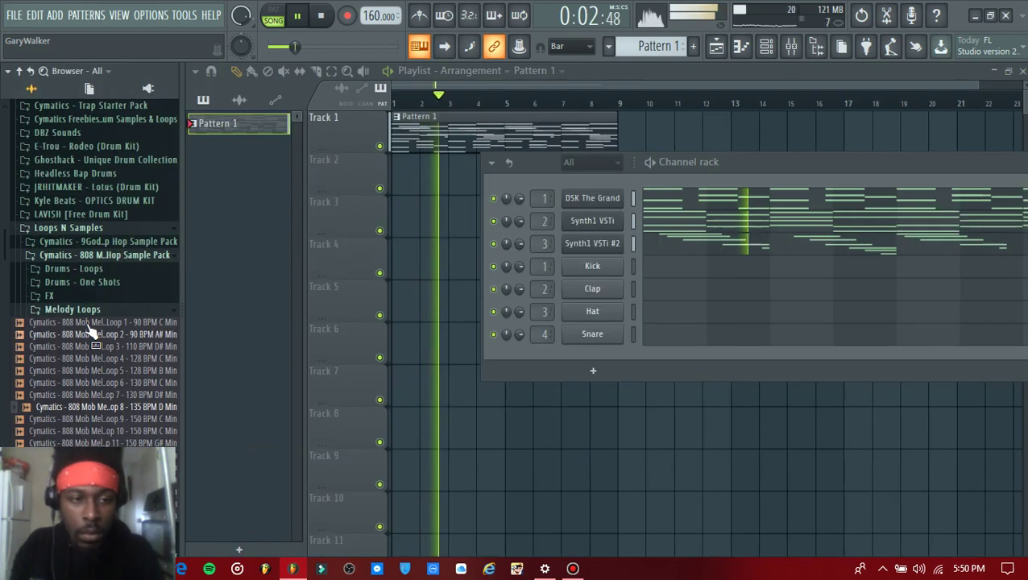
scroll(90, 331, "down", 8)
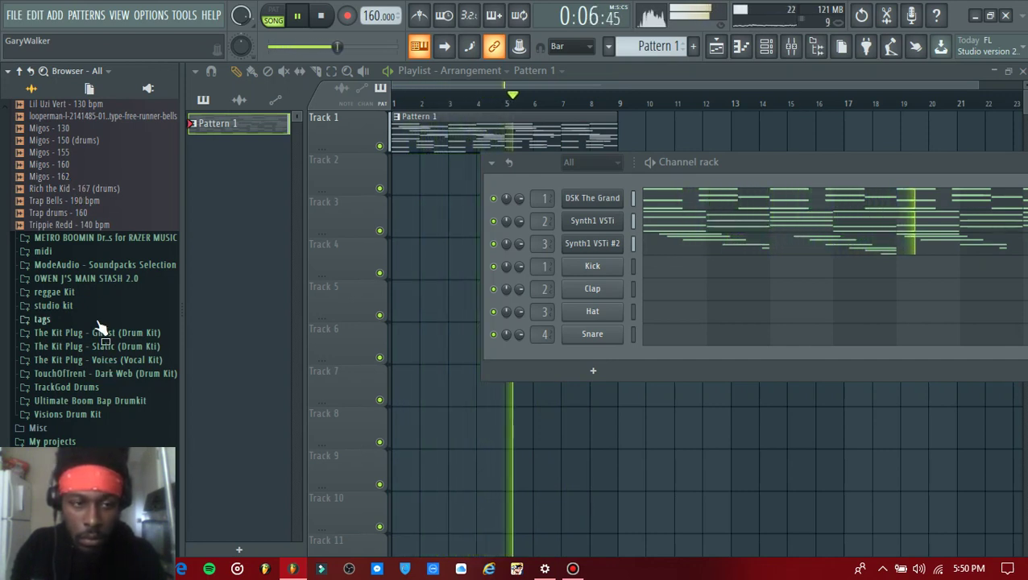
left_click(77, 279)
left_click(78, 296)
scroll(81, 302, "down", 10)
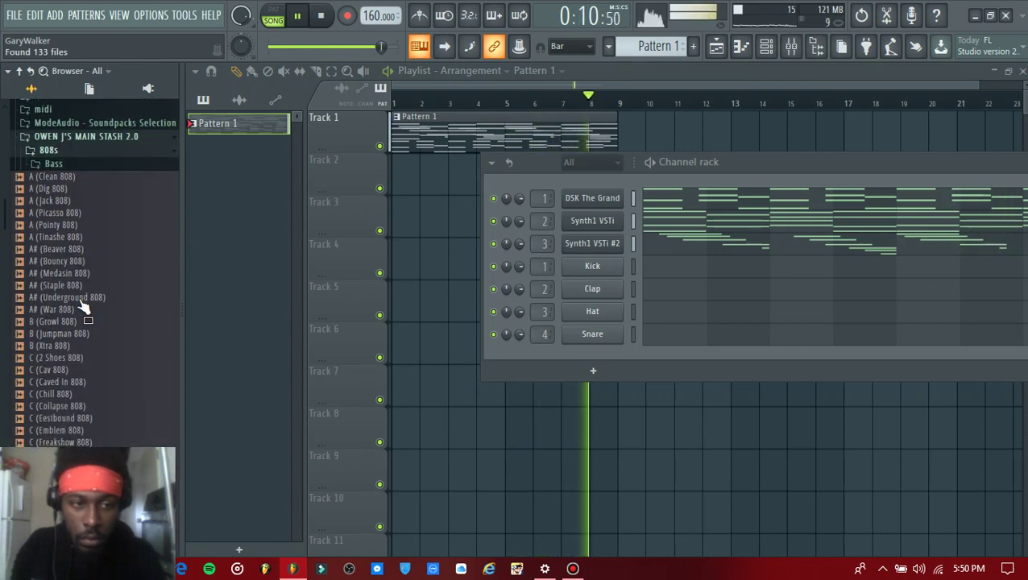
Step: Find the C (Chill 808) sample and load it onto the Clap channel of the channel rack
scroll(84, 306, "down", 2)
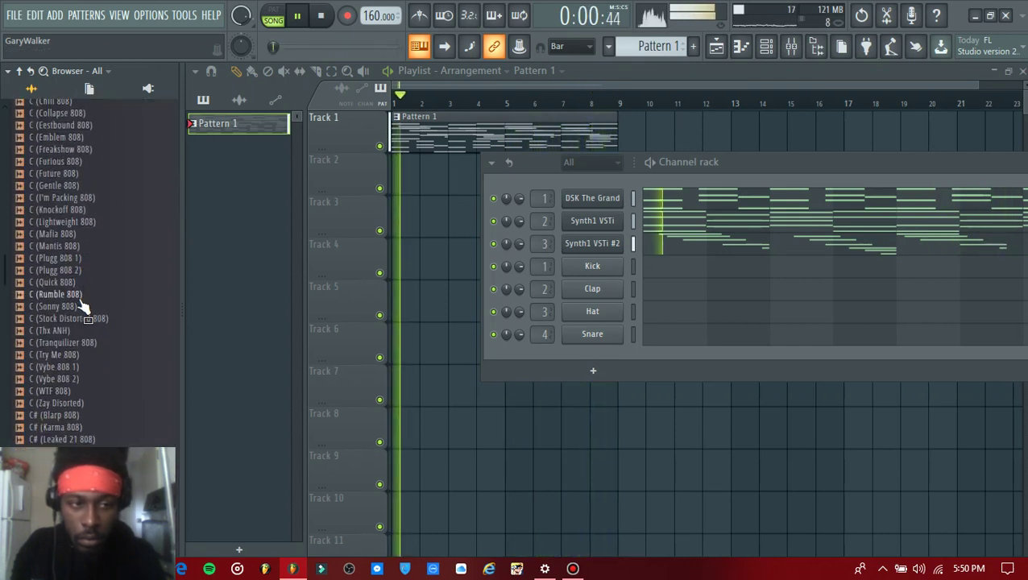
scroll(64, 242, "up", 2)
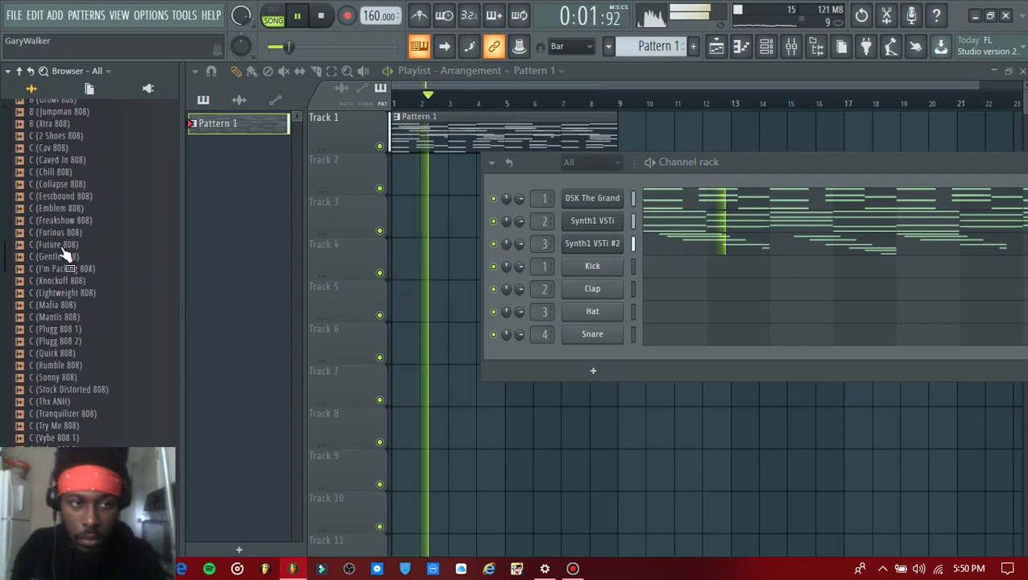
left_click(53, 174)
left_click_drag(405, 252, 423, 288)
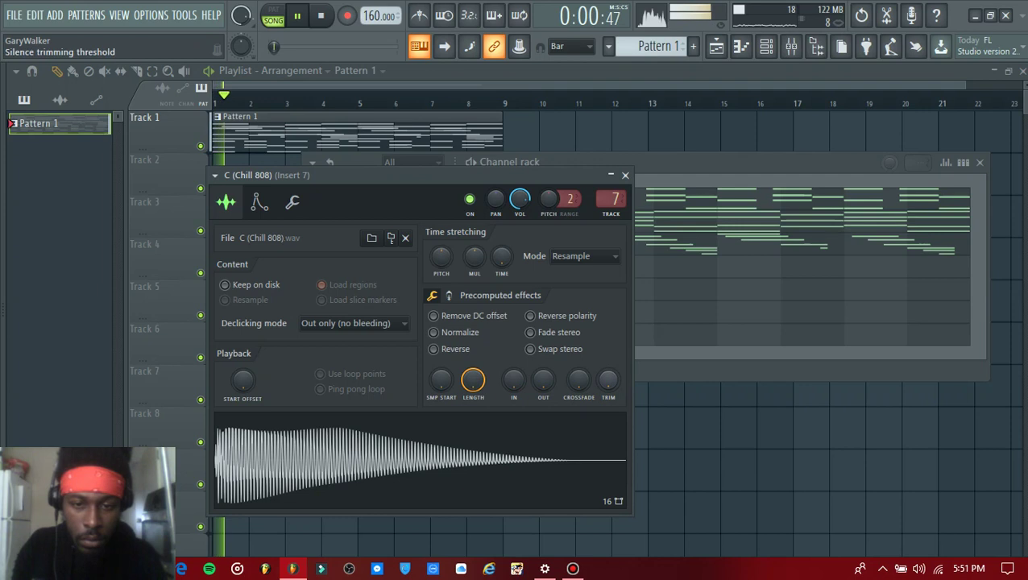
Step: Adjust the Chill 808's silence trimming and enable its volume envelope with decay, sustain and release at minimum
left_click_drag(608, 380, 444, 282)
left_click(259, 204)
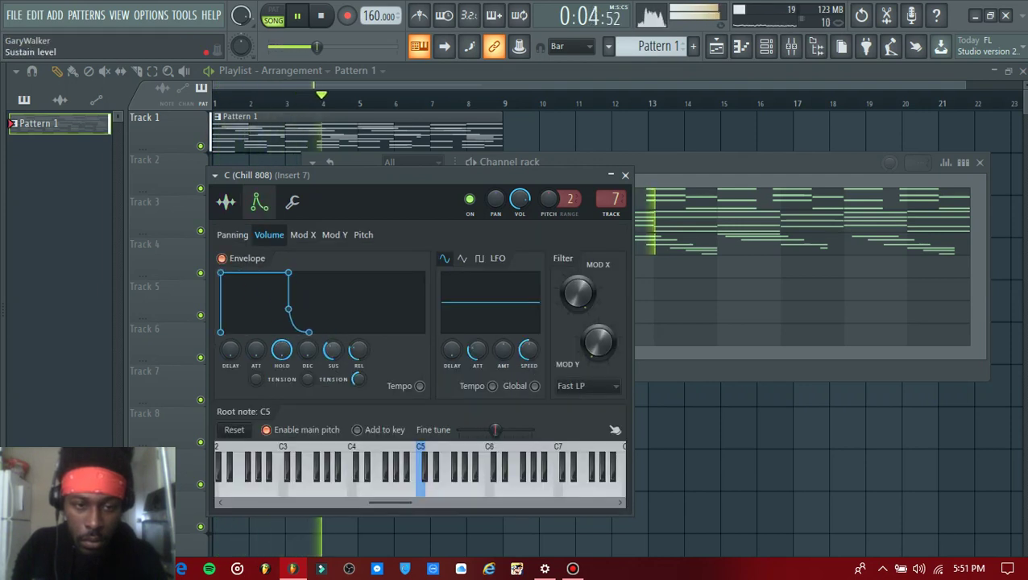
left_click_drag(391, 502, 335, 505)
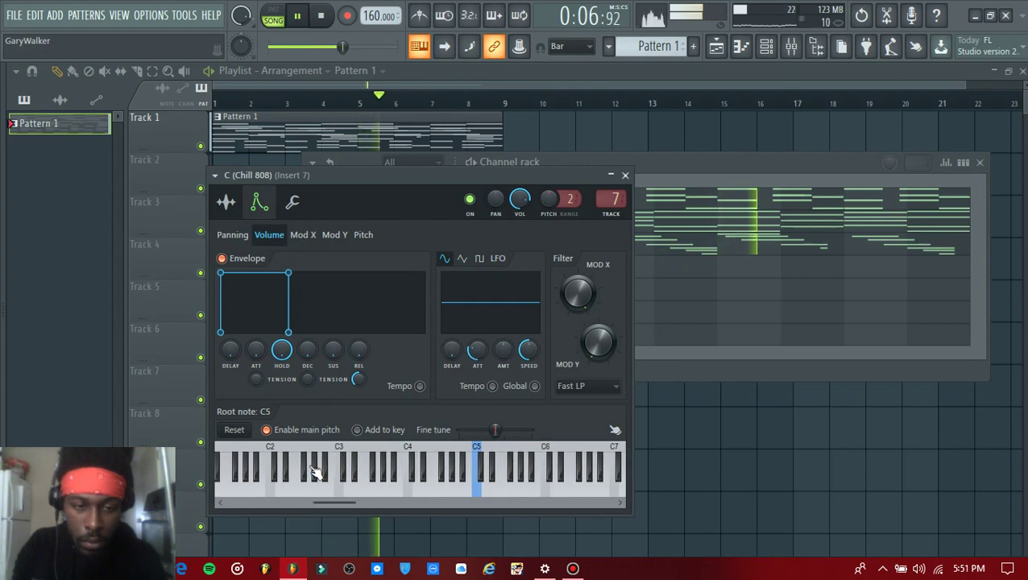
left_click(625, 175)
Step: Draw the Chill 808's opening notes: A4 at bar 1, D5 just before bar 2, and two back-to-back A4 notes across bar 3
left_click(485, 292)
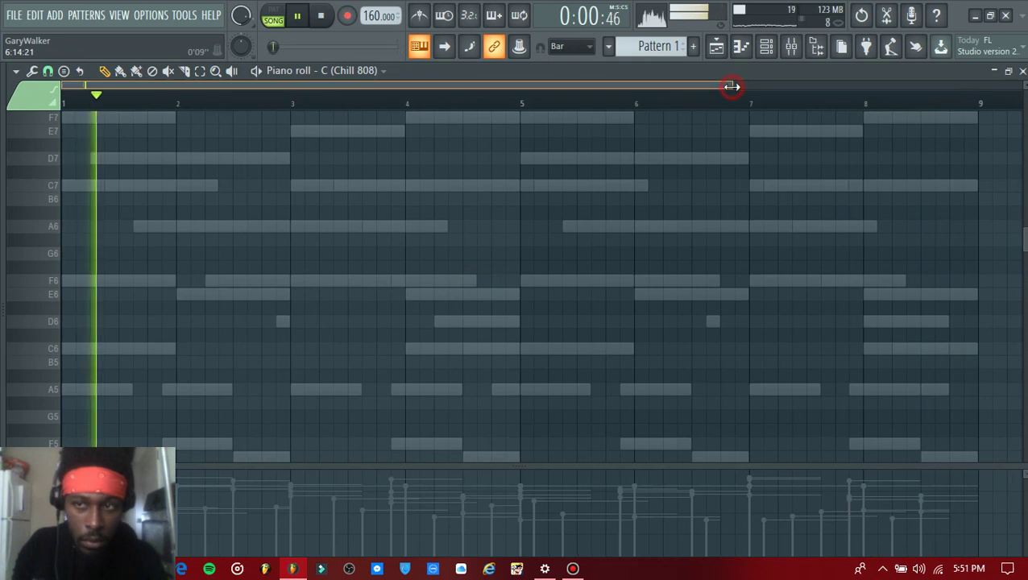
scroll(339, 260, "down", 5)
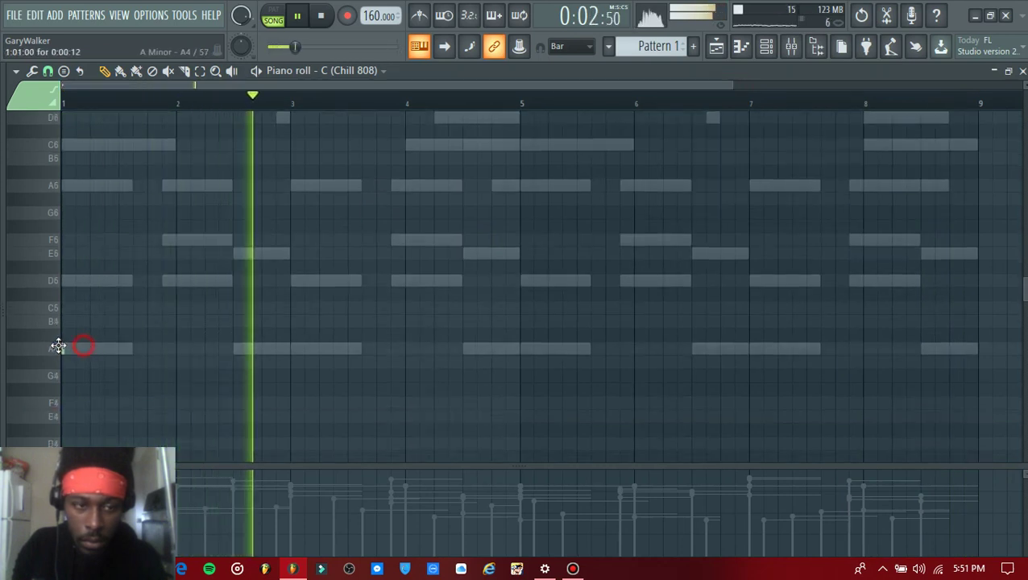
left_click(67, 351)
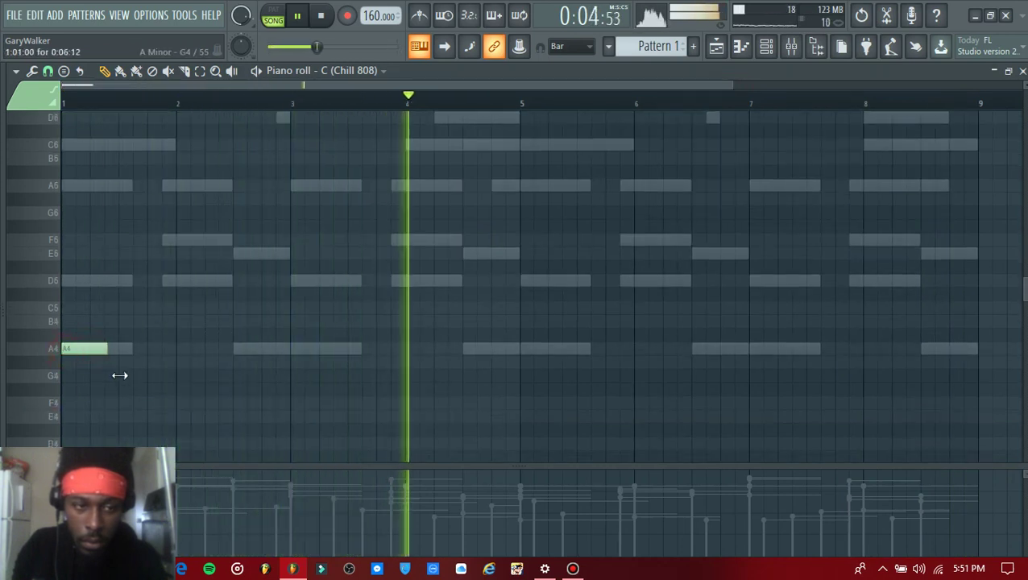
left_click(165, 284)
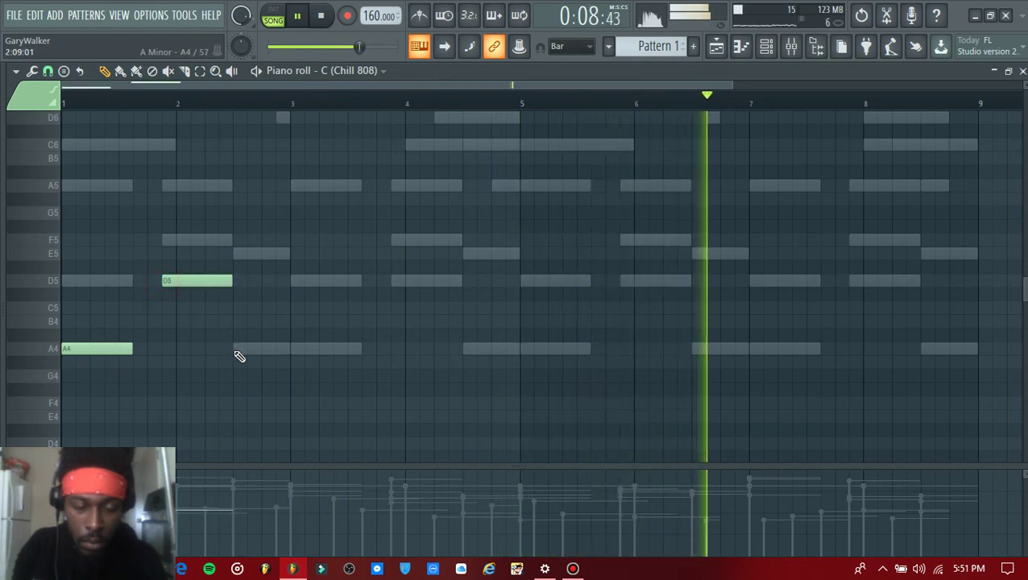
left_click(248, 351)
left_click(335, 349)
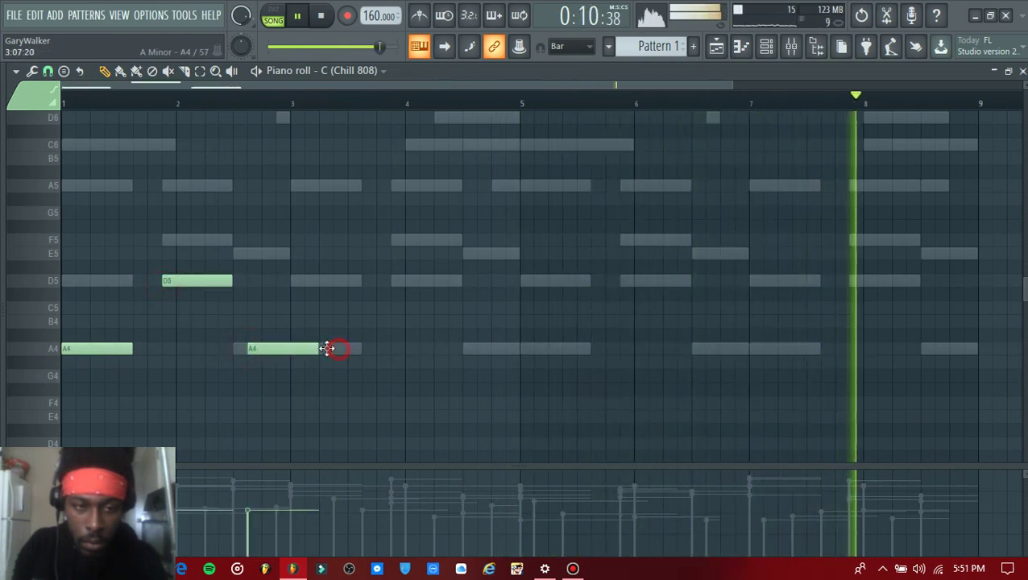
mouse_move(378, 349)
left_mouse_down()
mouse_move(352, 354)
mouse_move(361, 355)
left_mouse_up()
Step: Raise the 808 notes' velocities to maximum and add D5 just before bar 4, followed by short F5 and E5 notes within it
mouse_move(184, 488)
left_mouse_down()
mouse_move(98, 401)
mouse_move(285, 353)
mouse_move(434, 295)
left_mouse_up()
key("space")
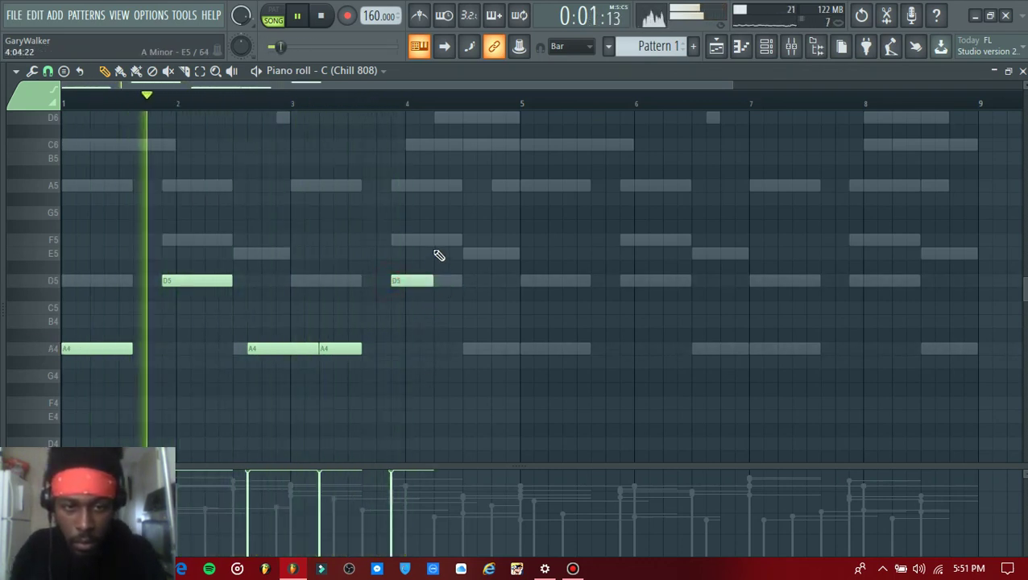
left_click(436, 239)
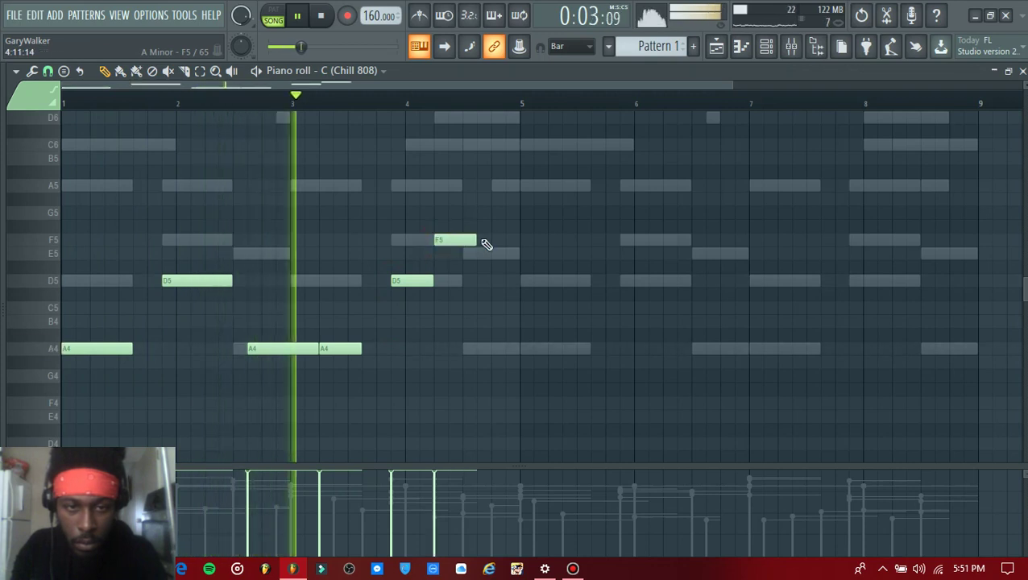
left_click_drag(475, 239, 464, 251)
left_click(483, 253)
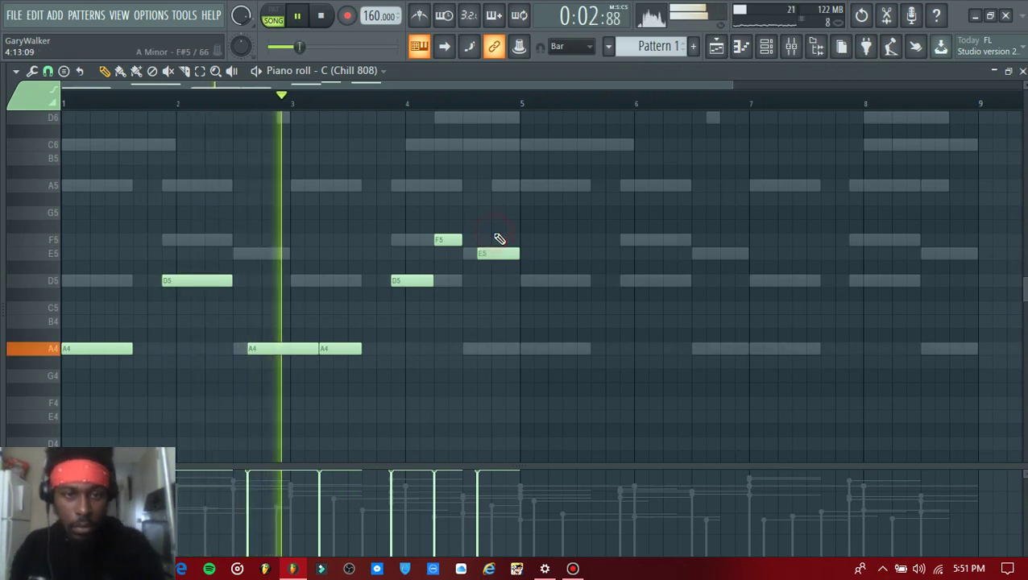
Step: Duplicate the four-bar 808 line into bars 5 to 8 and replace the end of its last E5 with a short A5
key("ctrl+b")
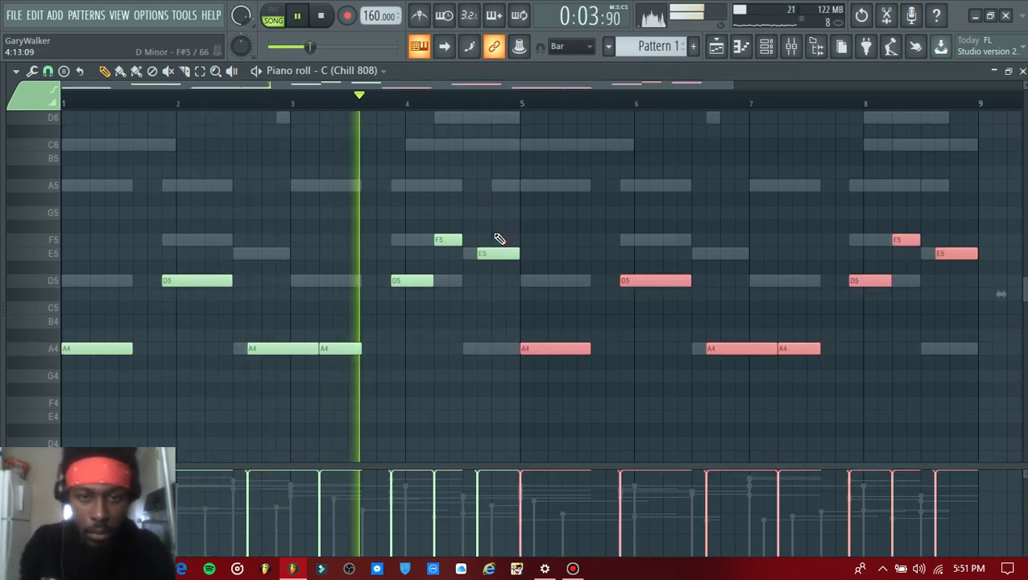
left_click(551, 221, "ctrl")
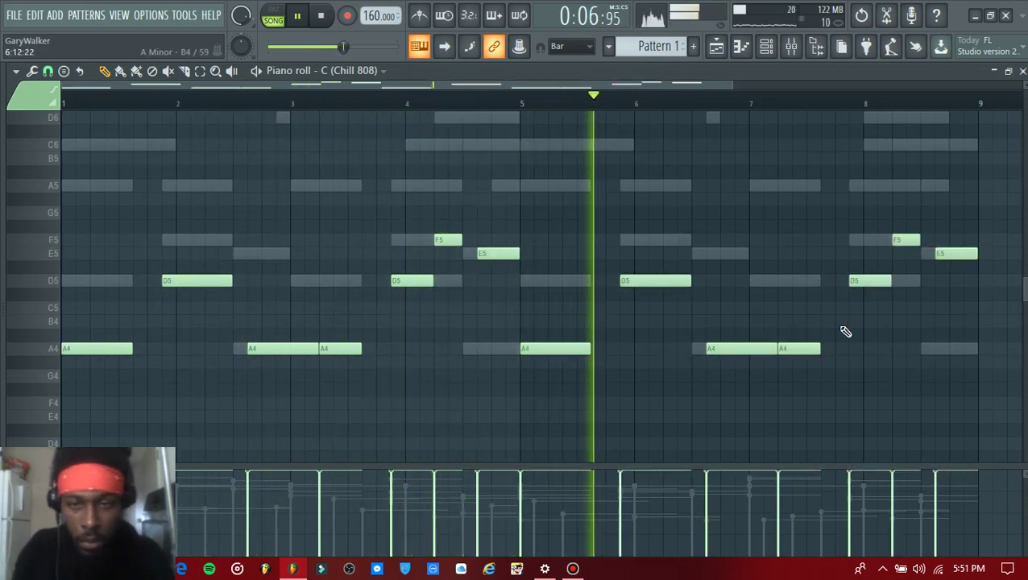
left_click_drag(976, 254, 964, 264)
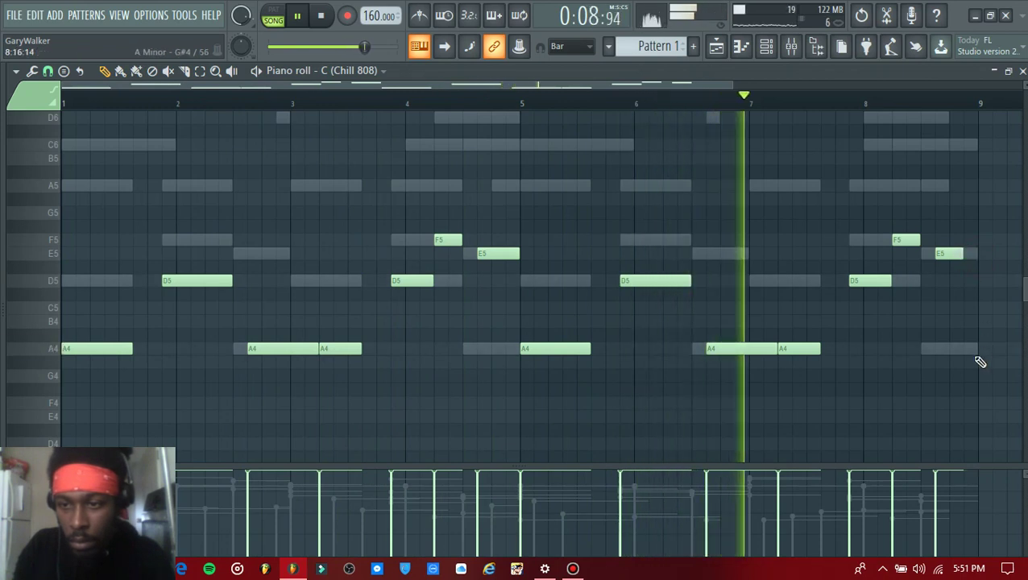
left_click(966, 187)
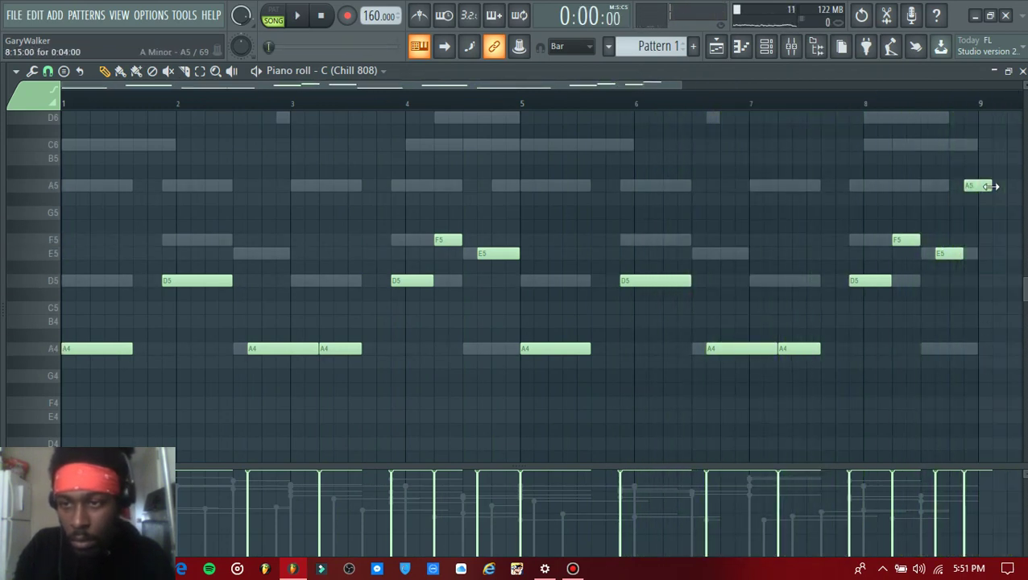
right_click(932, 167)
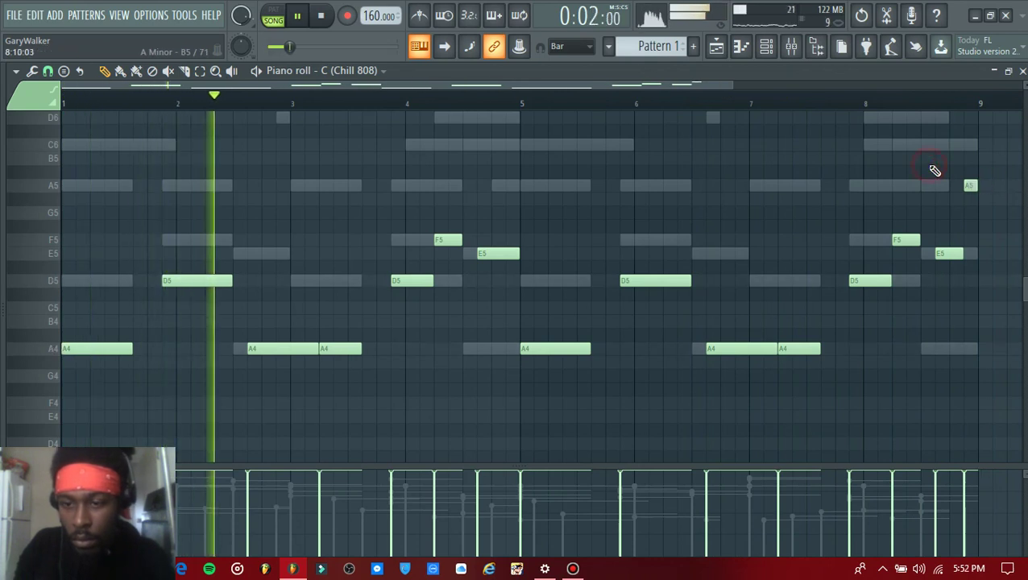
Step: Transpose the D5, E5, F5 and A5 notes down one octave and the whole 808 line down two more octaves
left_click_drag(48, 187, 13, 282)
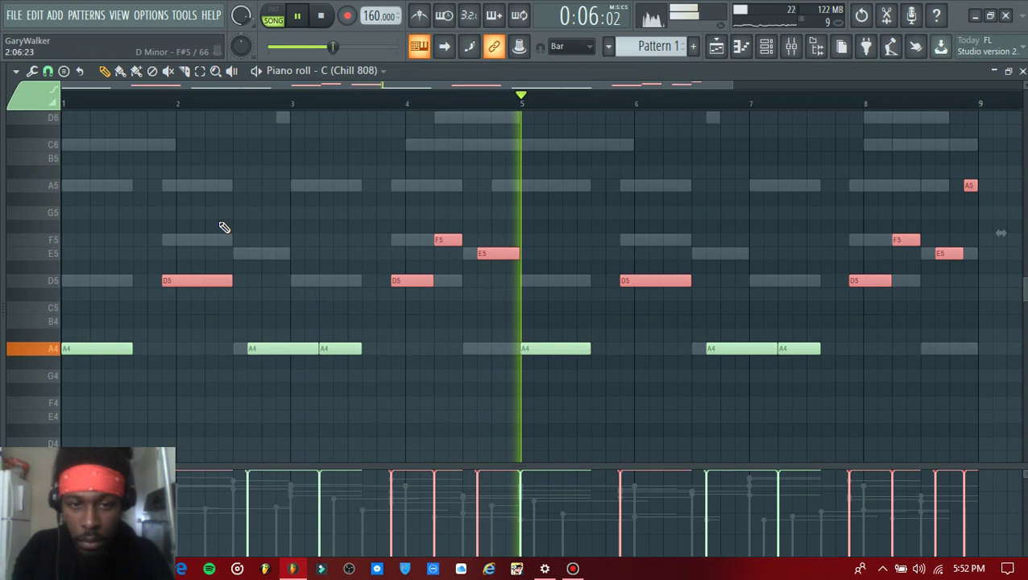
key("ctrl+Down")
left_click(272, 230, "ctrl")
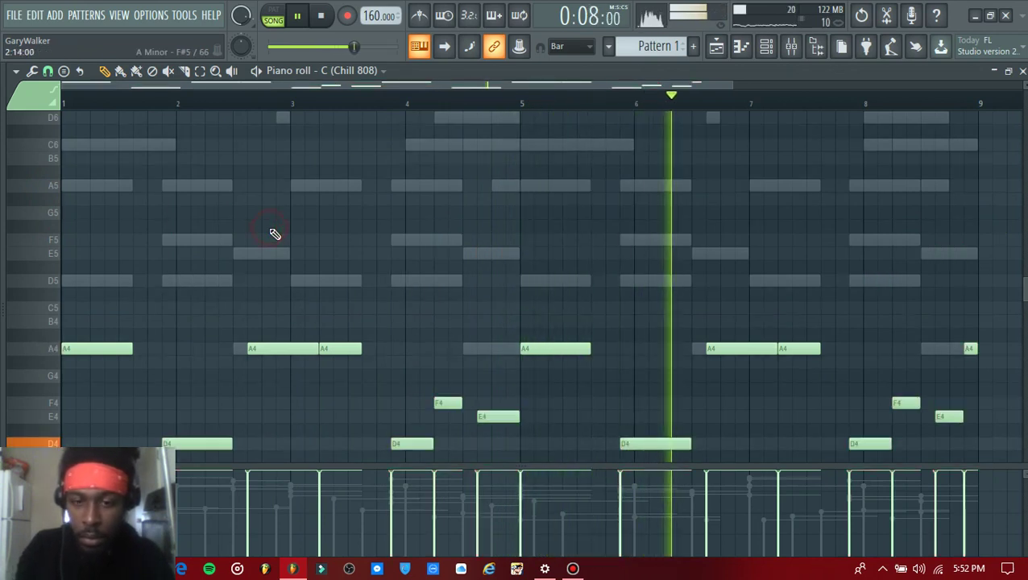
key("ctrl+Down")
key("space")
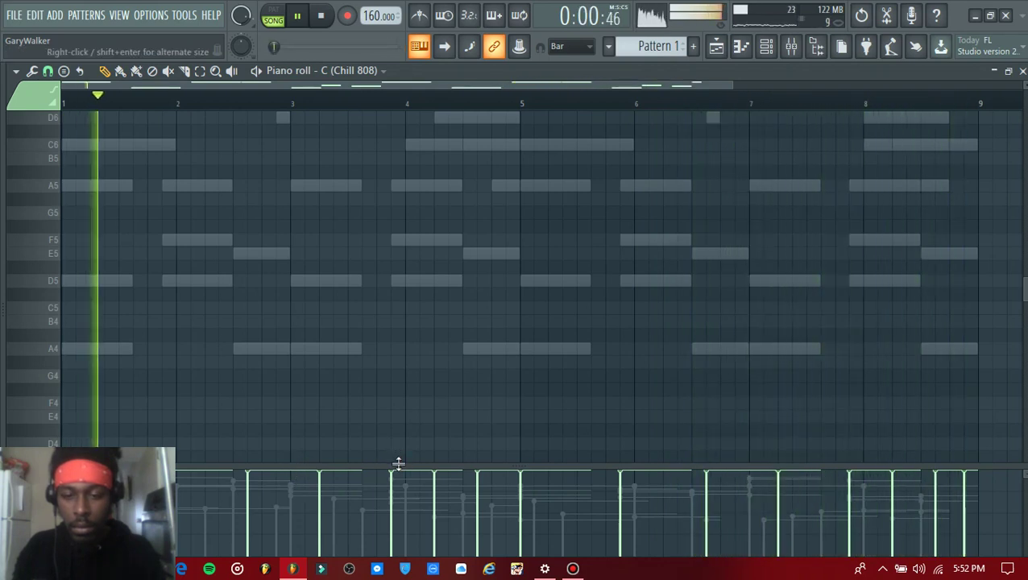
Step: Shorten the last E2 note in bar 8 and start the final A2 right after it, extending to the bar's end
scroll(904, 351, "down", 5)
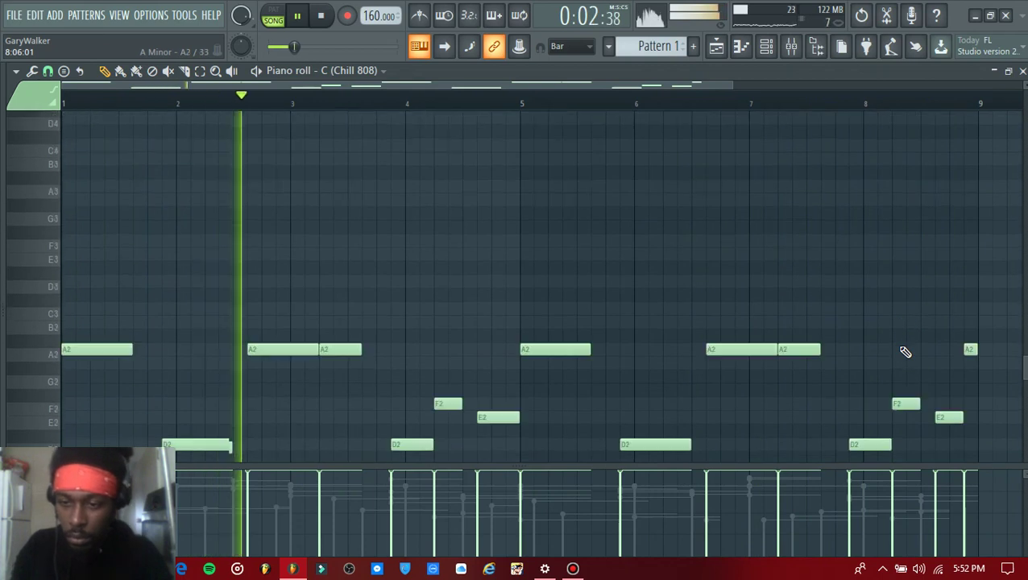
scroll(906, 353, "down", 1)
left_click(958, 308)
left_click_drag(962, 376, 949, 376)
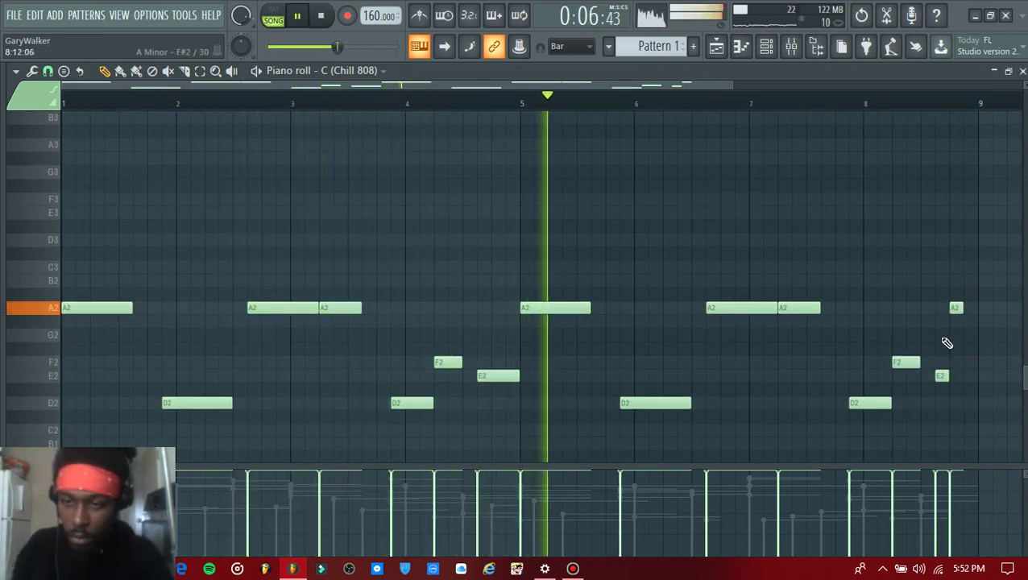
left_click_drag(961, 308, 977, 310)
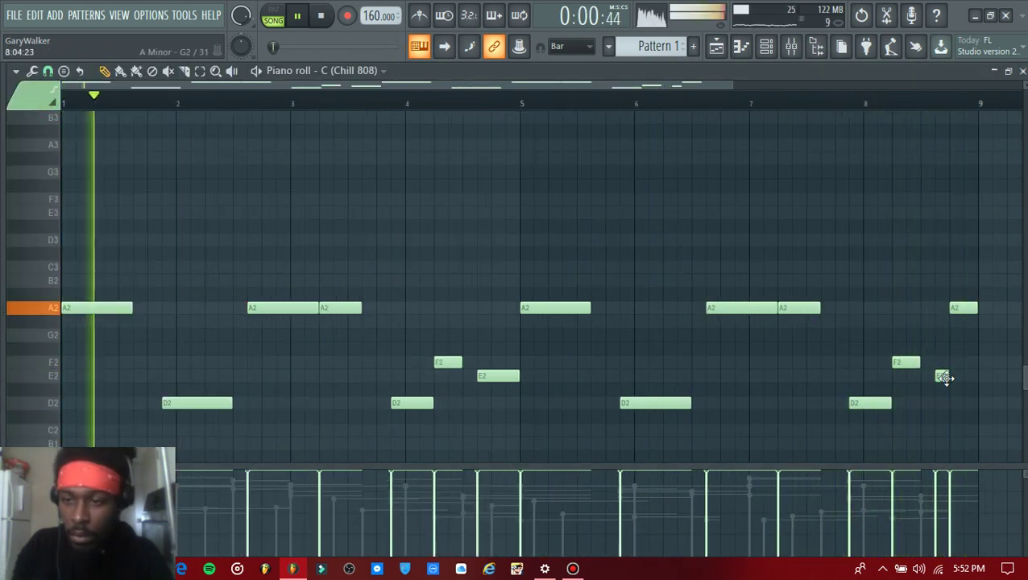
Step: Try a short slide note, raised from D2 to D3, at the start of the final A2 and delete it
left_click(950, 409)
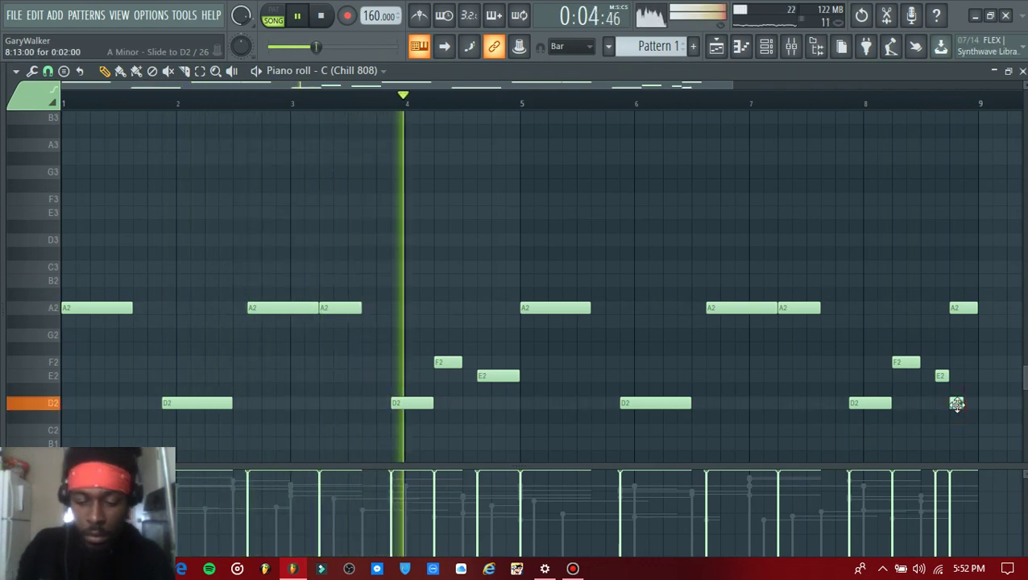
left_click(958, 405, "ctrl")
key("ctrl+Up")
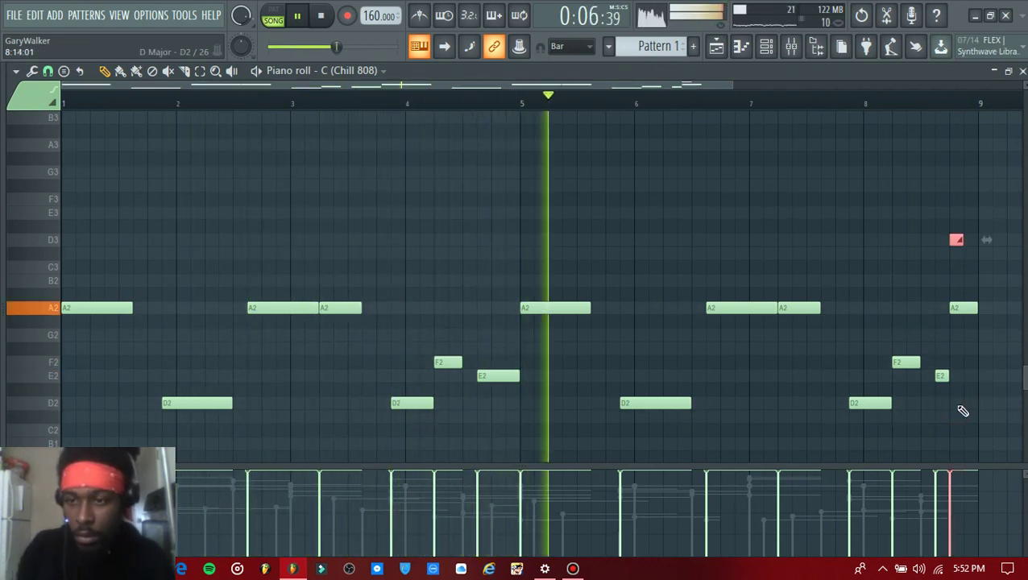
left_click_drag(962, 242, 953, 242)
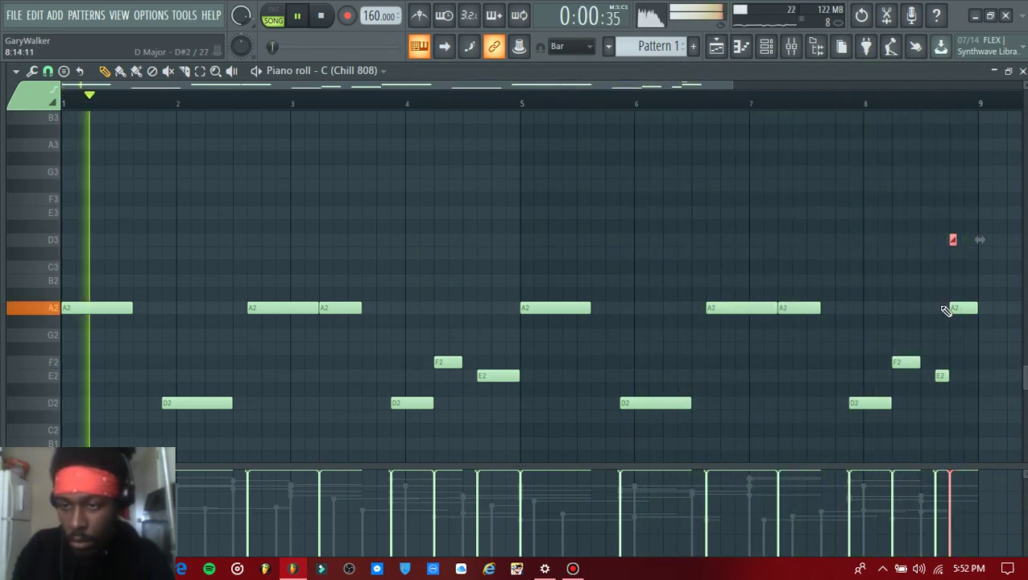
right_click(953, 242)
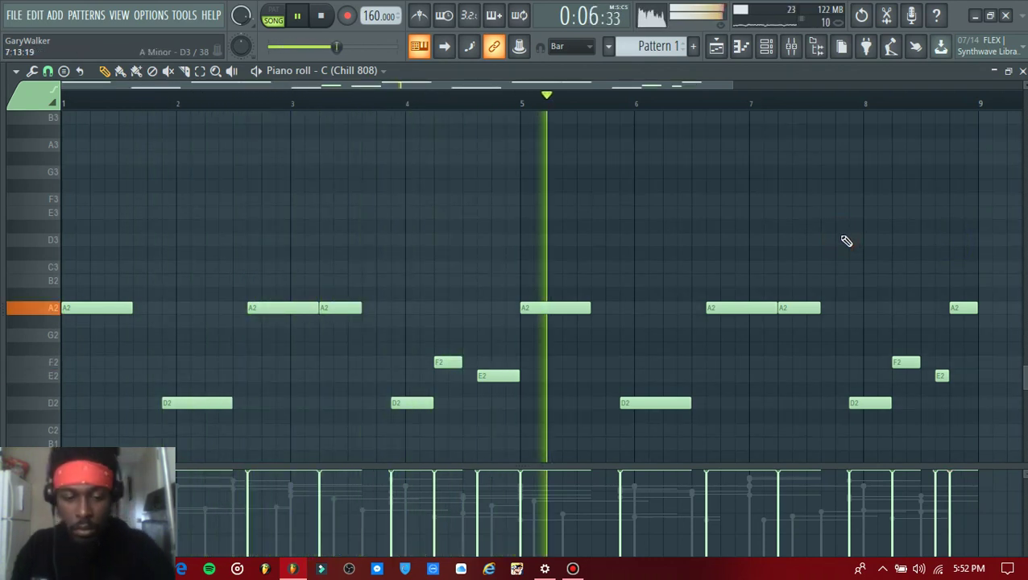
Step: Lower the volume of the C (Chill 808) channel to 69% in the channel rack
key("F7")
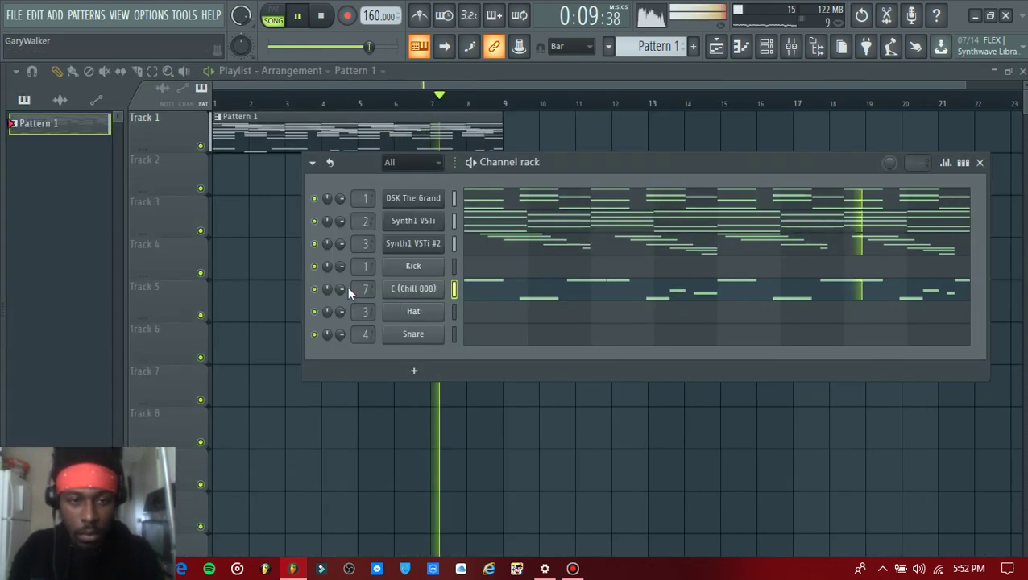
left_click_drag(341, 286, 342, 289)
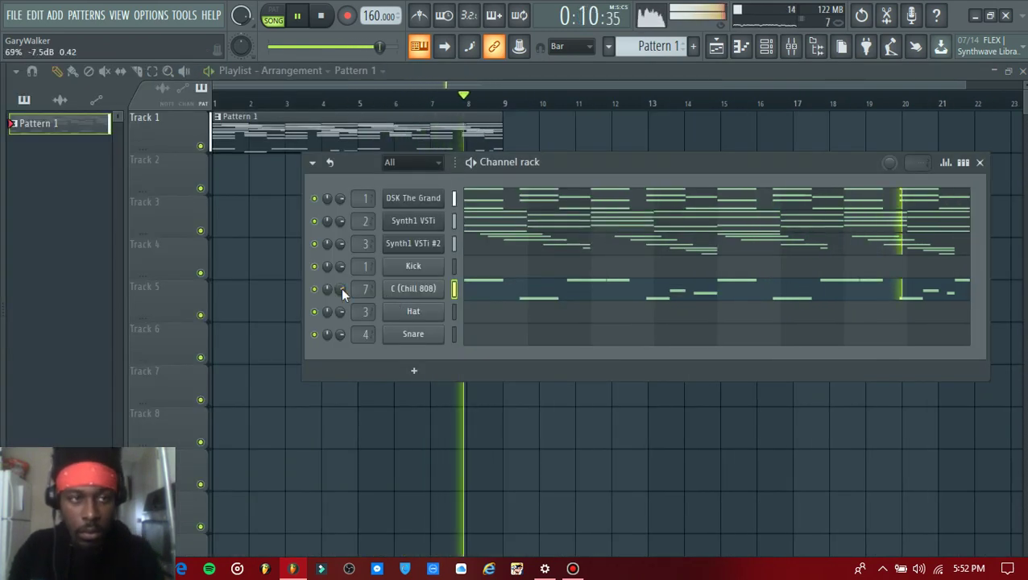
Step: Replace the Hat channel's sample with Bando Hi Hat from the stash's closed cymbals folder and route it to mixer track 10
mouse_move(1, 334)
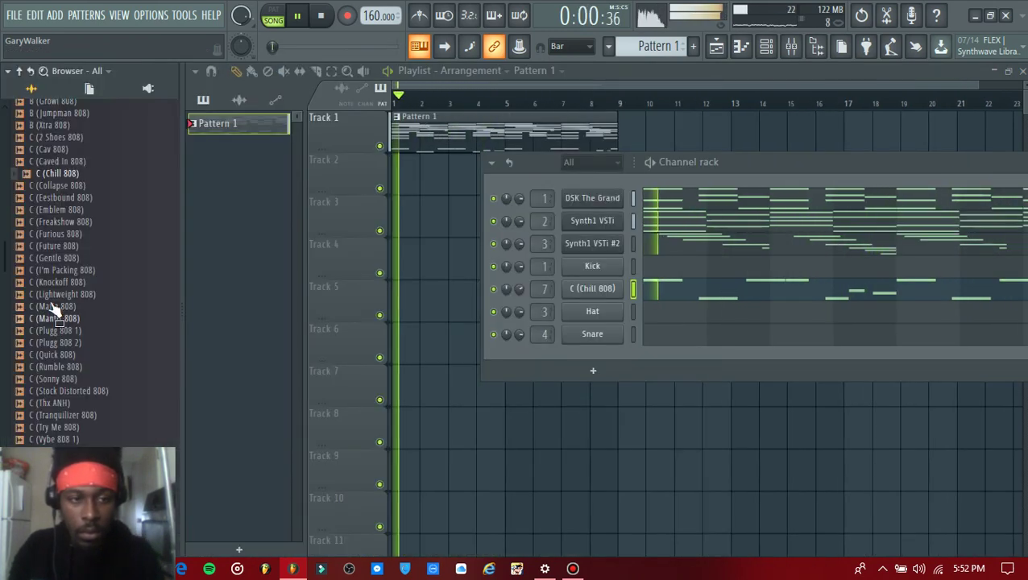
scroll(52, 302, "up", 5)
left_click(68, 217)
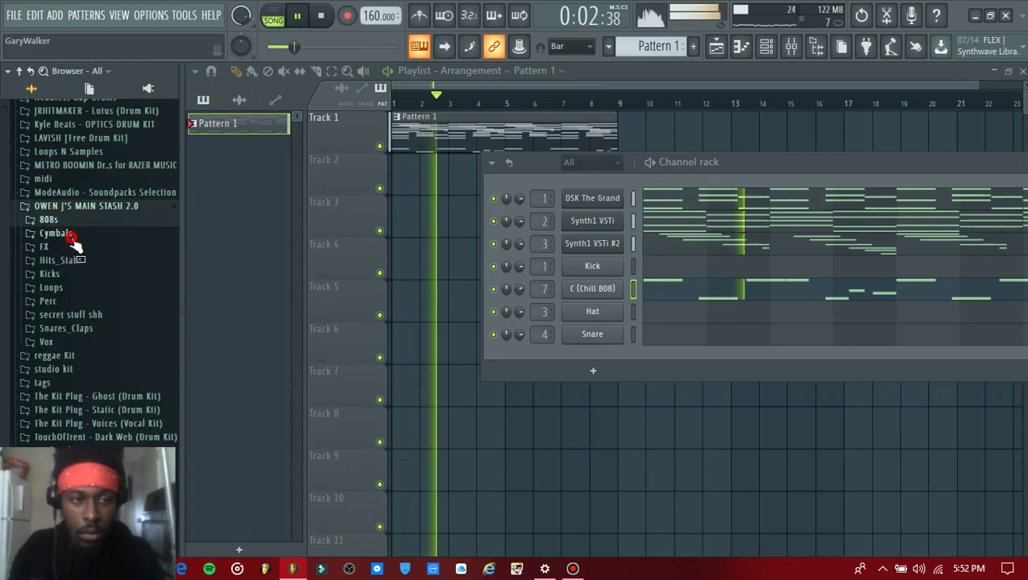
left_click(56, 233)
left_click(61, 246)
scroll(81, 314, "down", 1)
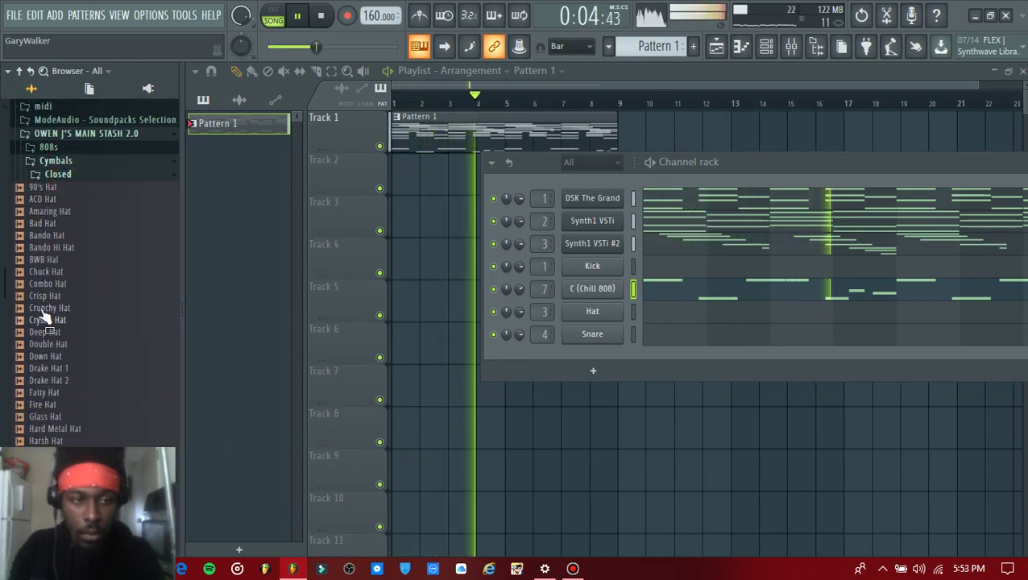
left_click_drag(54, 248, 434, 321)
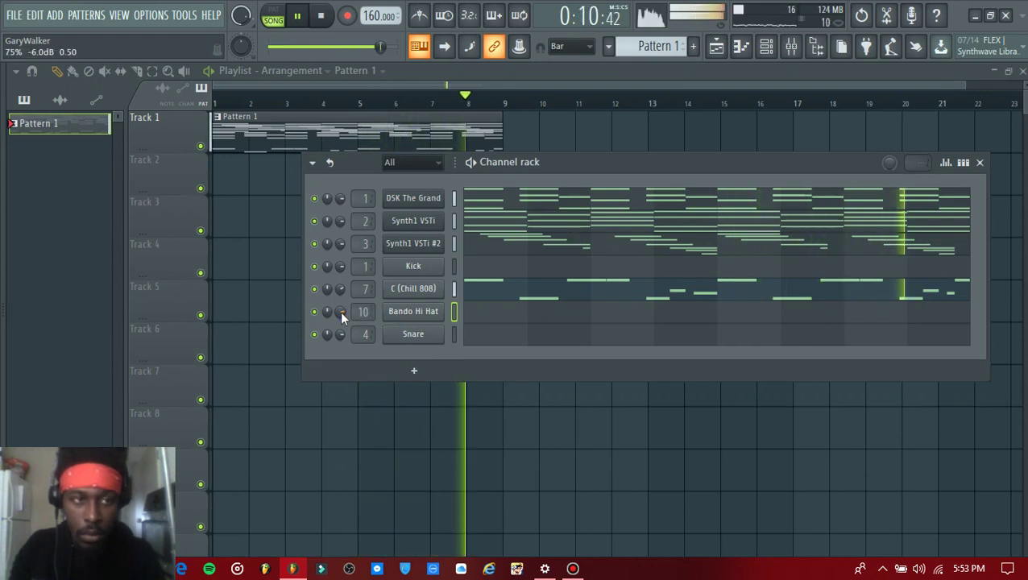
Step: Fill the Bando Hi Hat channel with a hit every 2 steps and check its sampler's time-stretching settings
right_click(433, 320)
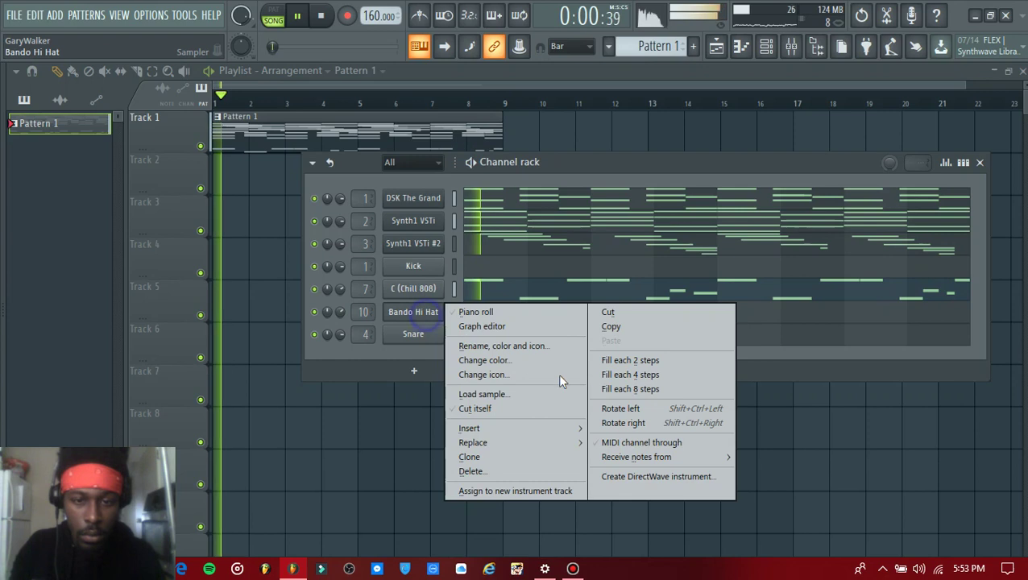
left_click(594, 364)
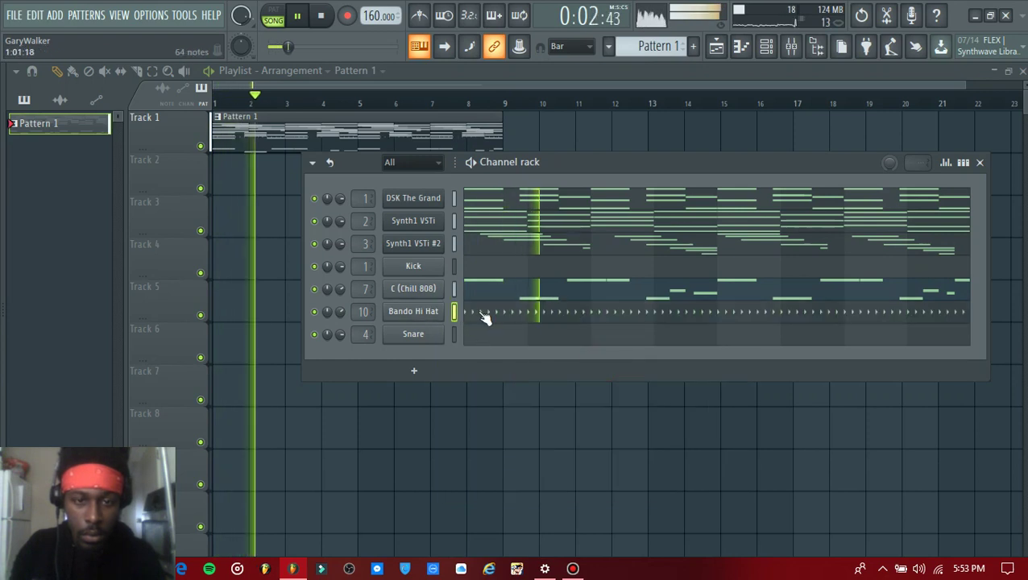
left_click(434, 317)
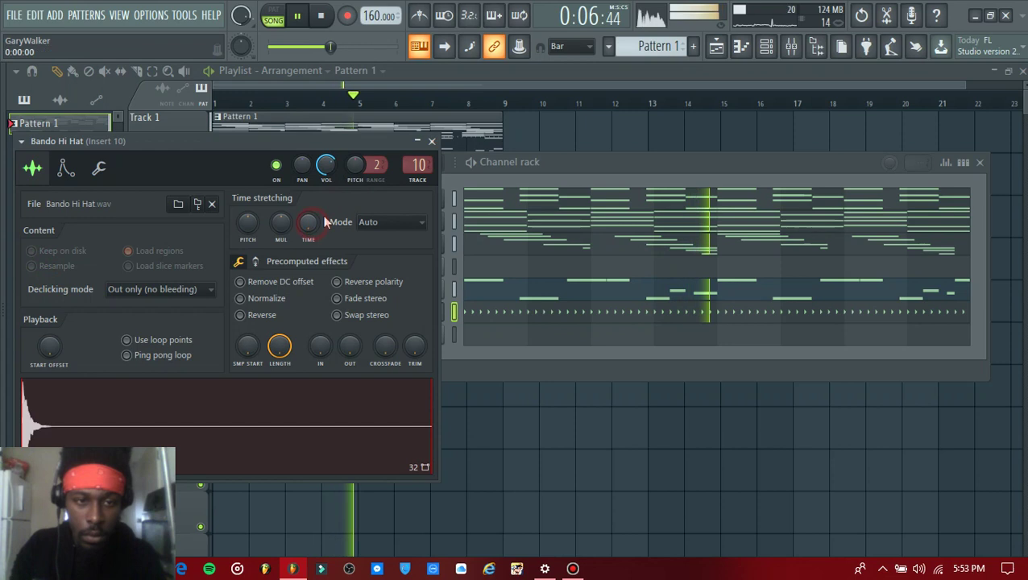
left_click(432, 142)
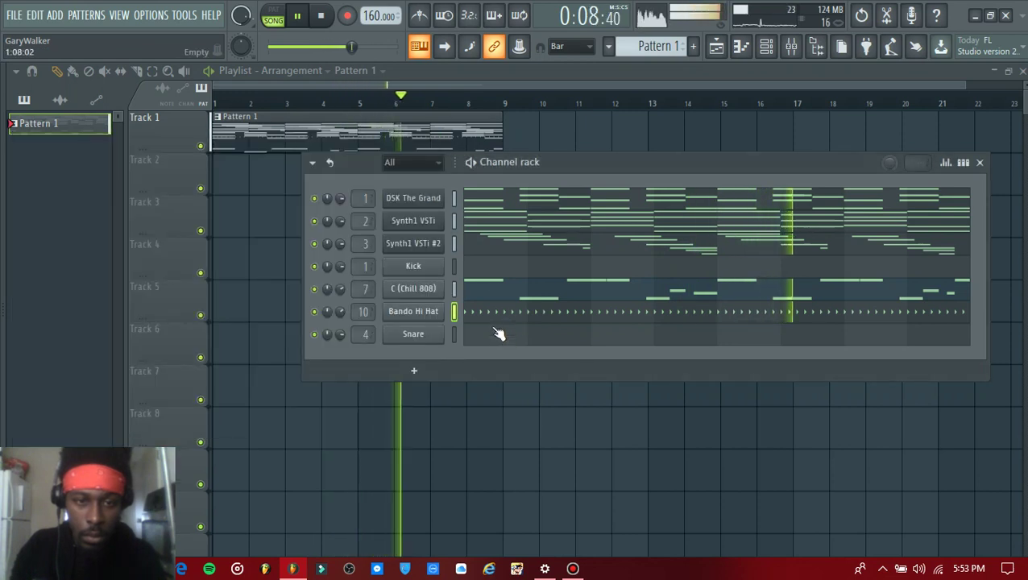
Step: Move all the Bando Hi Hat notes from C5 down to A4 and lengthen them slightly
left_click(490, 314)
scroll(223, 265, "down", 6)
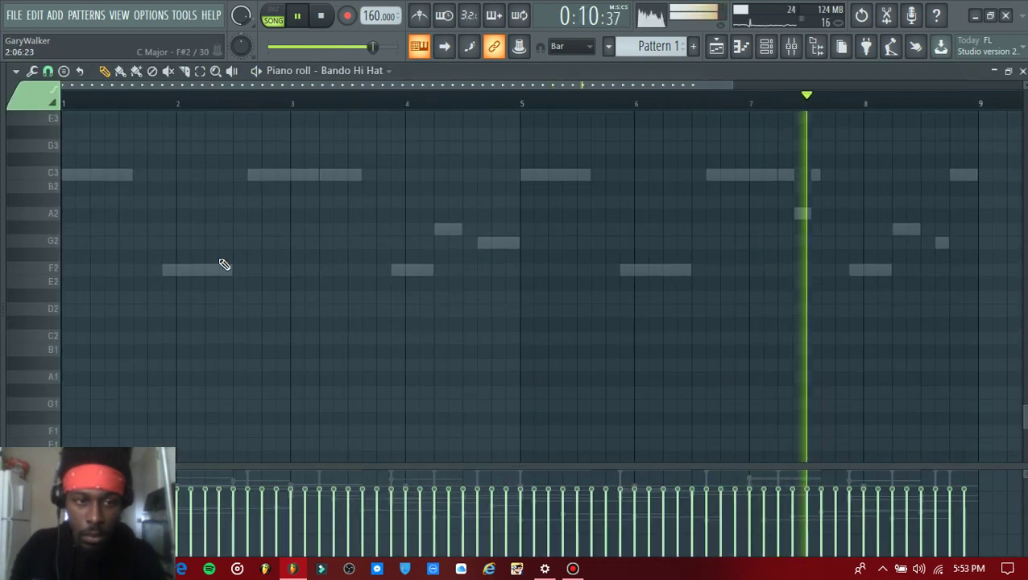
scroll(223, 265, "up", 8)
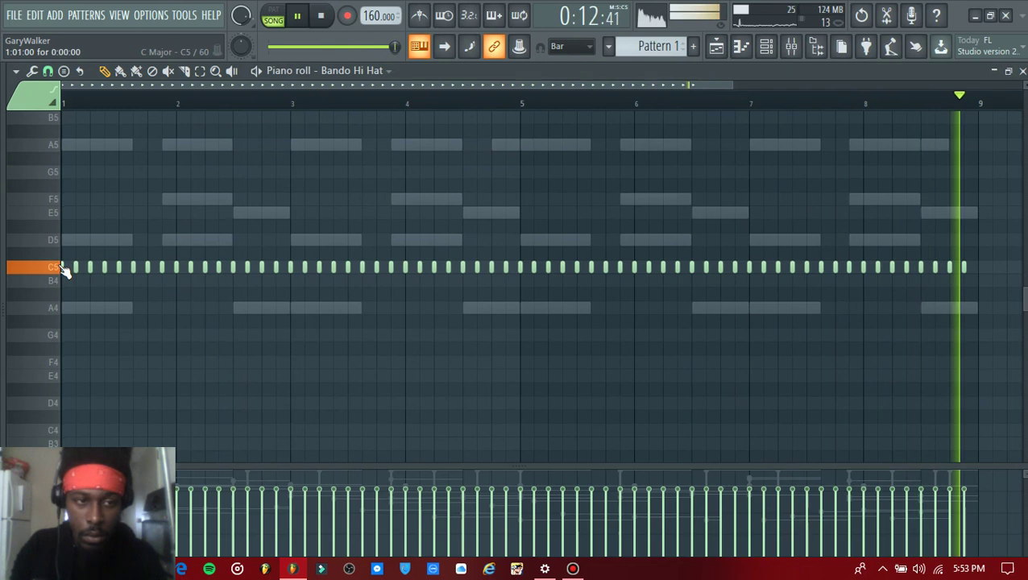
key("ctrl+a")
left_click_drag(65, 267, 71, 321)
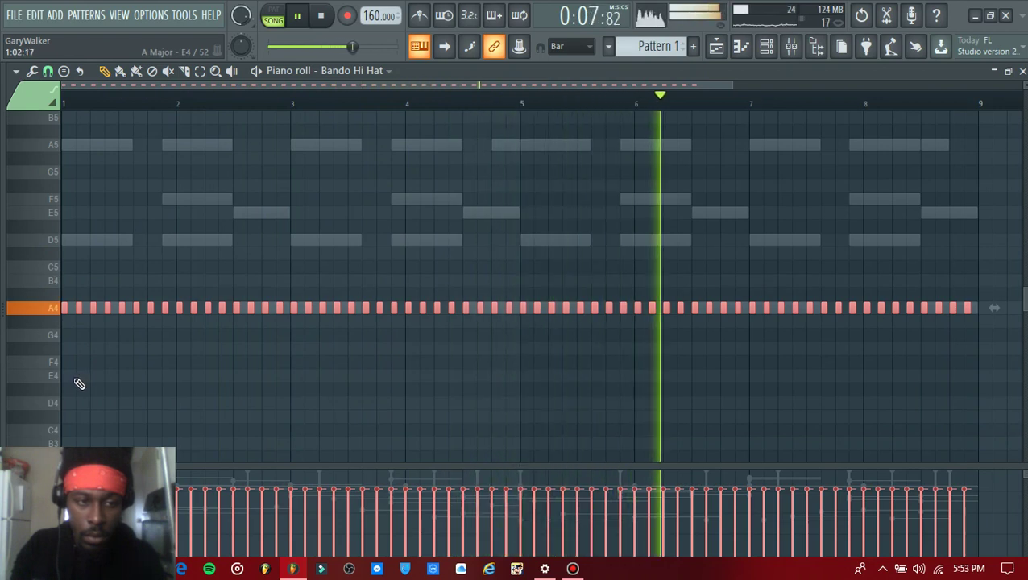
Step: Add scattered E4 hi-hat hits across bars 1 to 4, with one F4 hit directly after the last E4
left_click(75, 377)
right_click(74, 375)
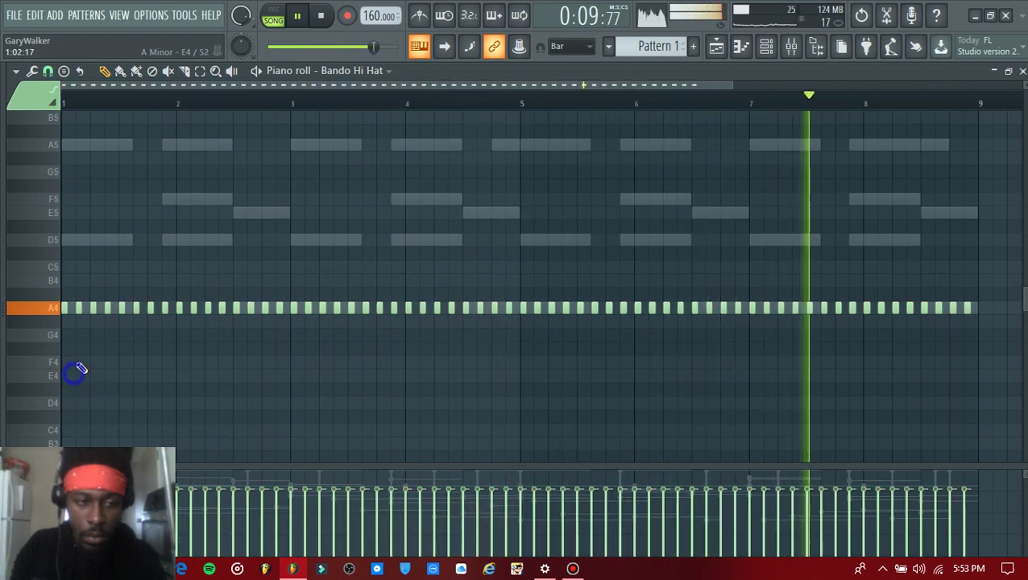
left_click(79, 309)
left_click(76, 377)
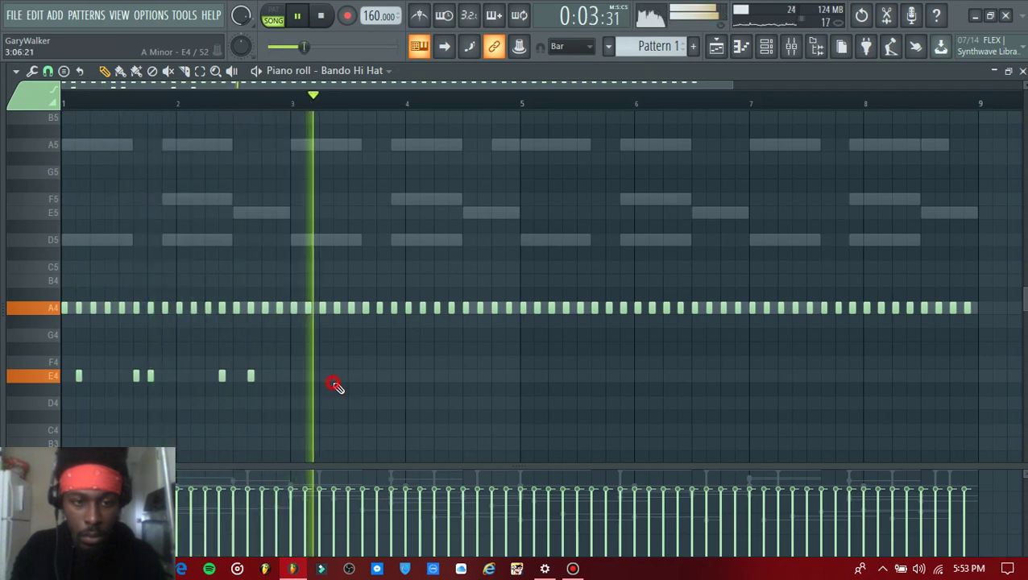
key("space")
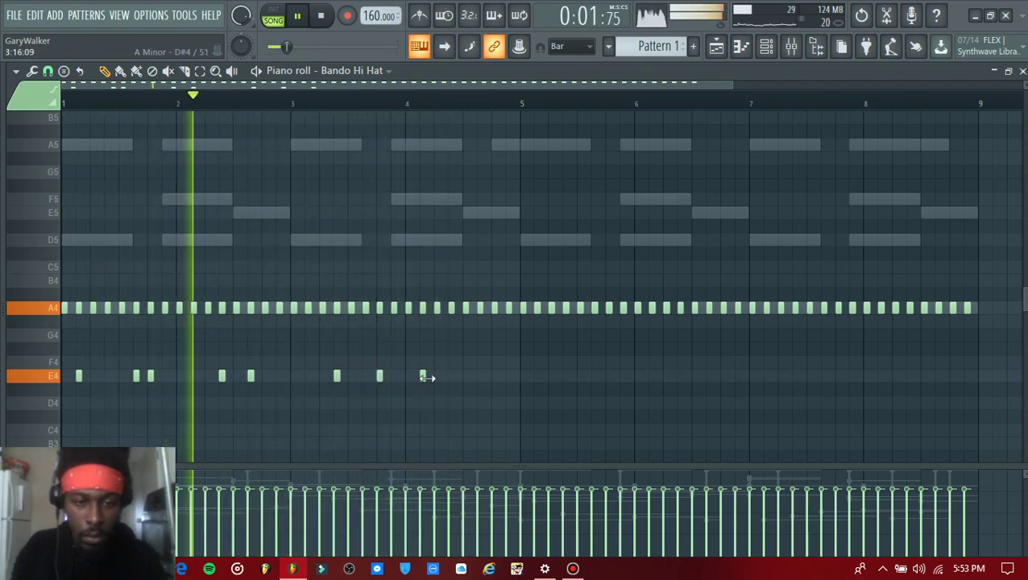
left_click_drag(428, 380, 436, 386)
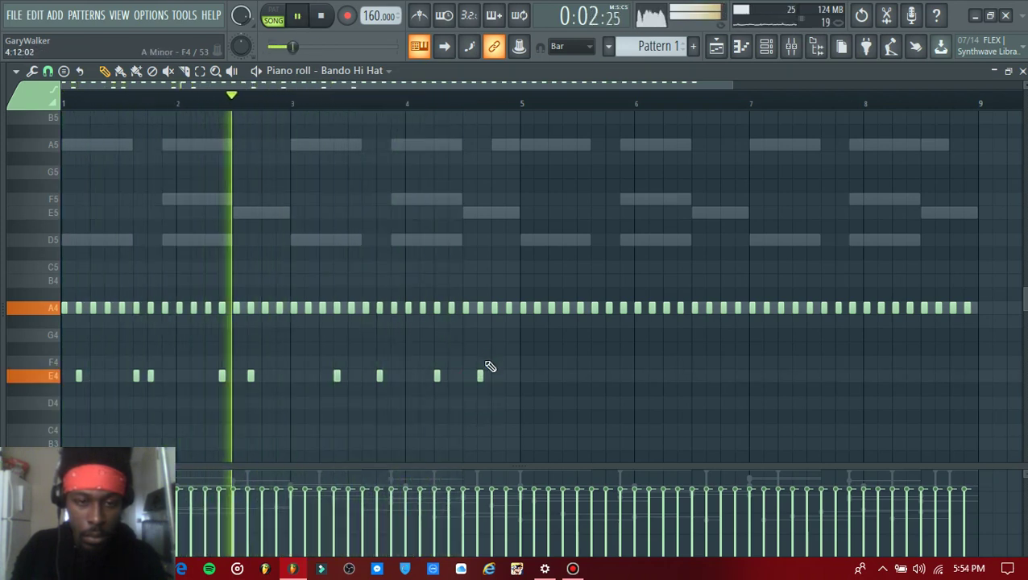
left_click(486, 363)
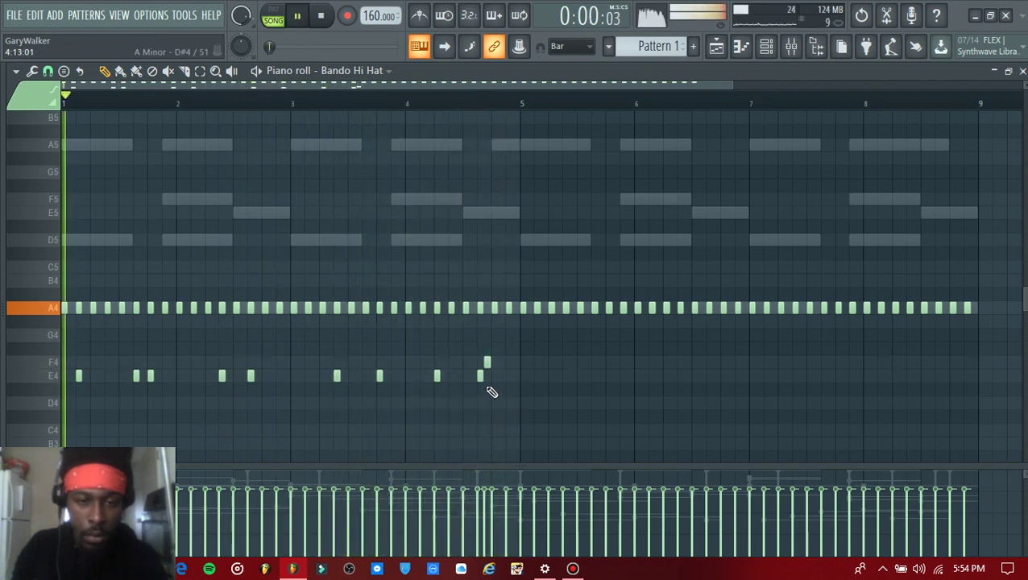
Step: Delete the A4 hats in bars 5 to 8 and duplicate the bars 1 to 4 pattern in their place
left_click_drag(524, 291, 982, 349)
key("Delete")
key("space")
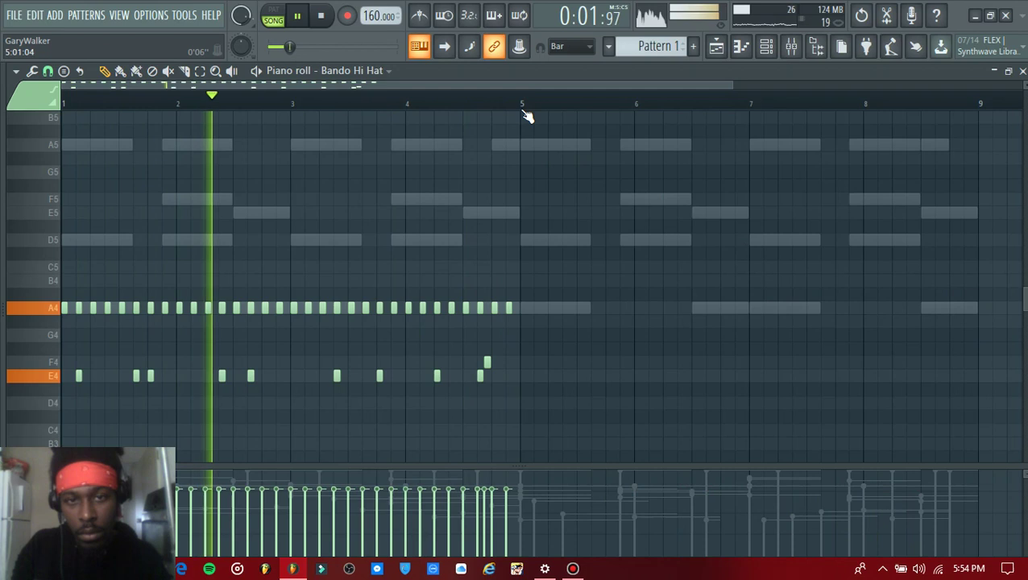
left_click_drag(521, 106, 68, 297)
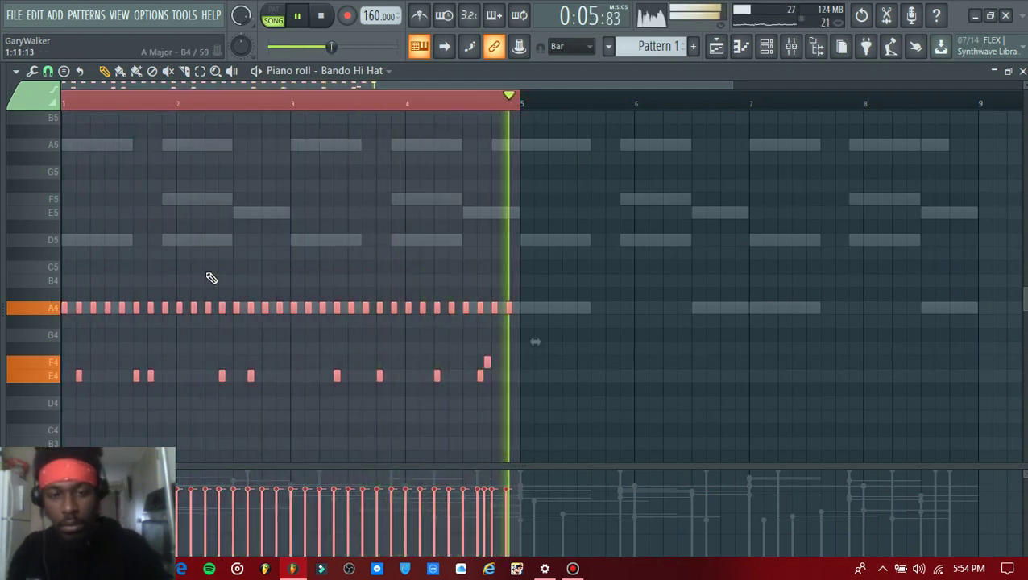
key("ctrl+b")
left_click(601, 106, "ctrl")
Step: Draw a C4 hat note in bar 1, chop it into a three-note roll and copy the roll to bars 2, 3 and 4
scroll(152, 238, "down", 3)
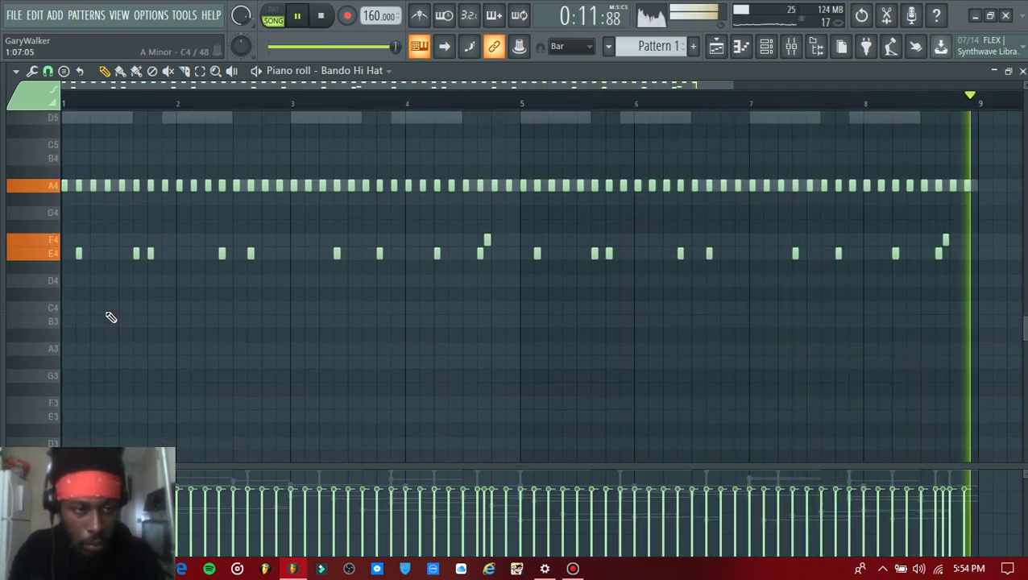
left_click(106, 311)
left_click_drag(112, 312, 112, 322)
key("ctrl+u")
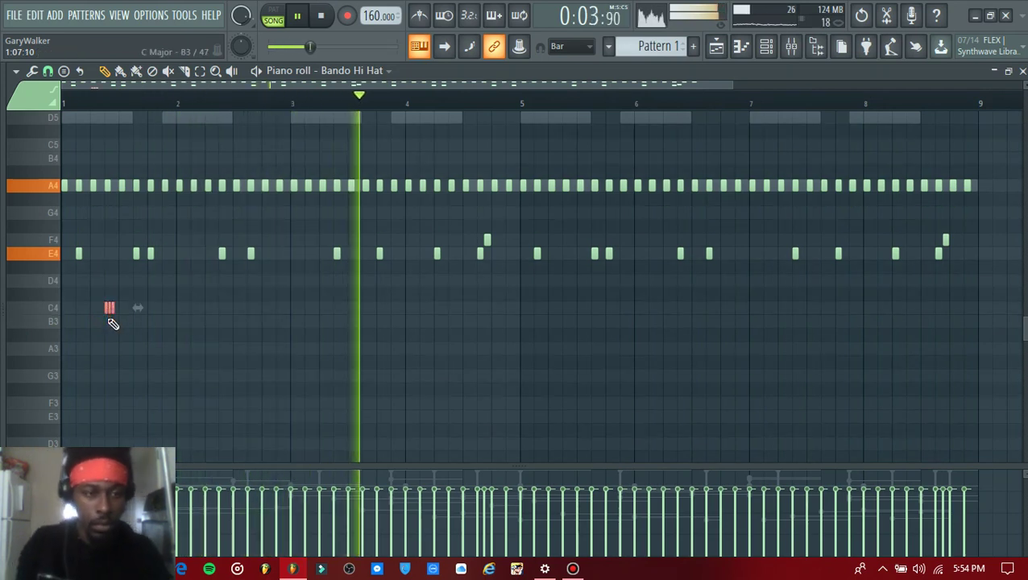
left_click_drag(229, 330, 276, 334)
key("space")
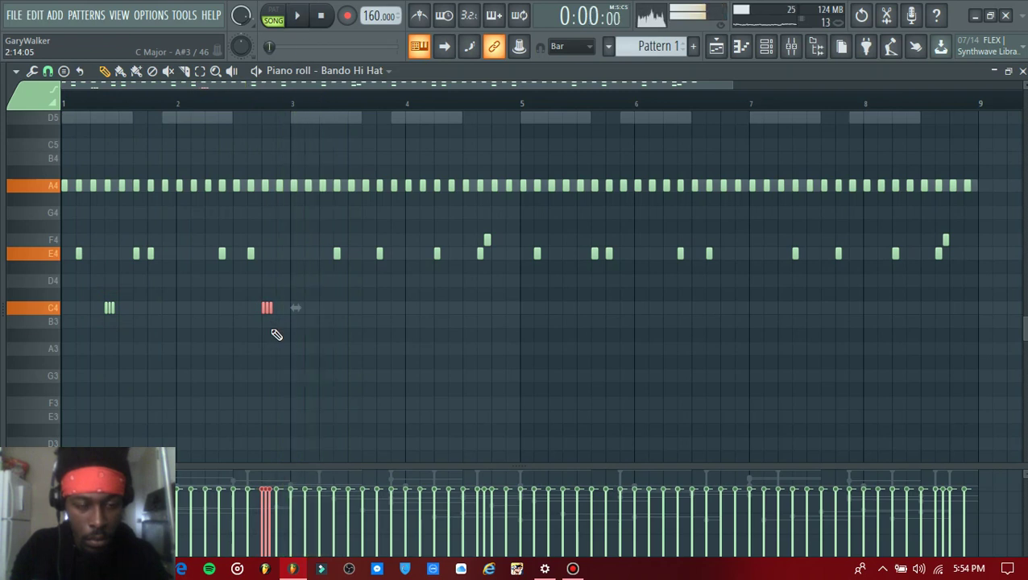
left_click_drag(339, 329, 508, 317)
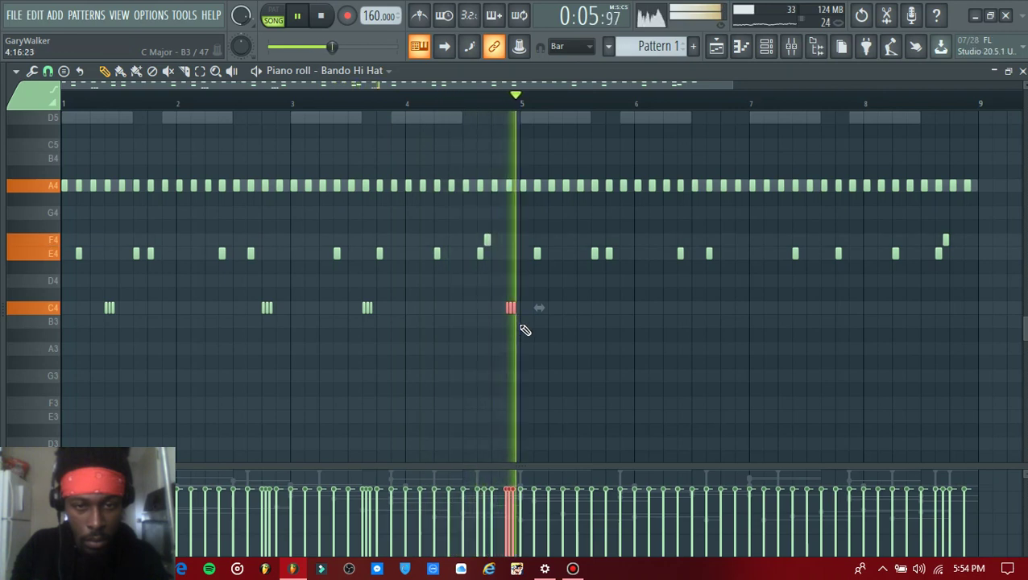
Step: Replace the hats in bars 5 to 8 with a duplicate of bars 1 to 4 including the C4 rolls
left_click_drag(523, 170, 970, 263)
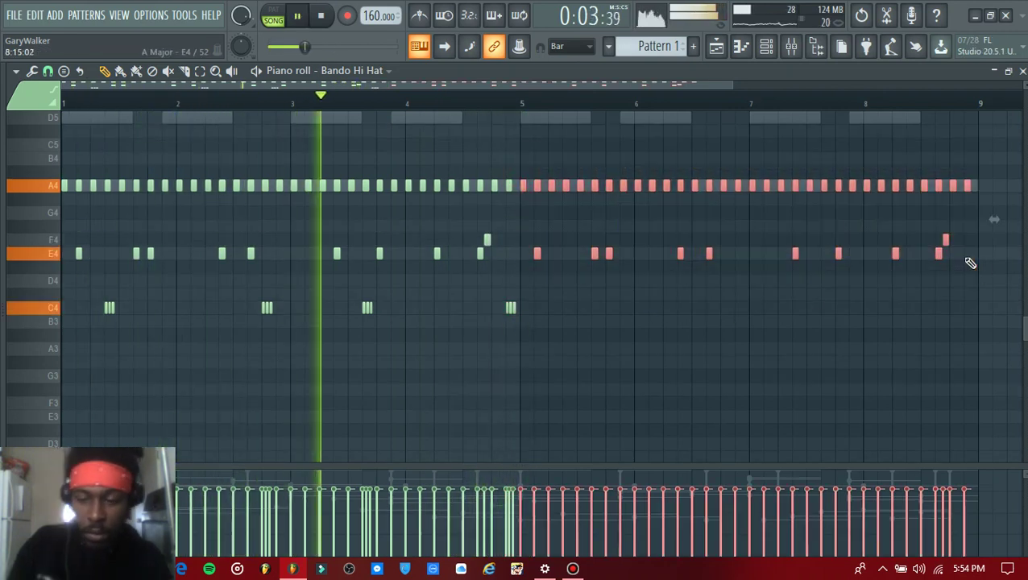
key("Delete")
key("space")
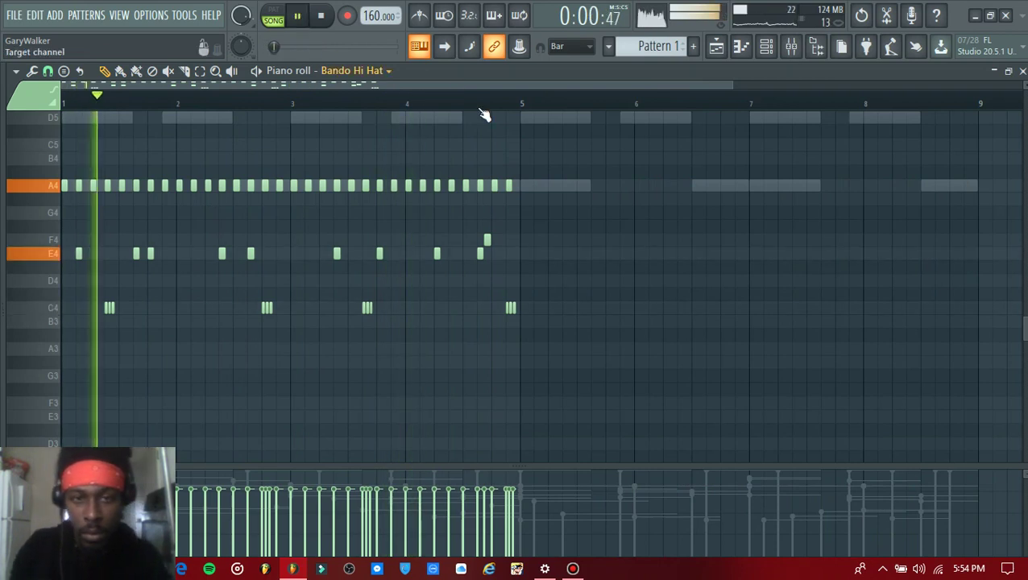
left_click_drag(522, 106, 62, 179)
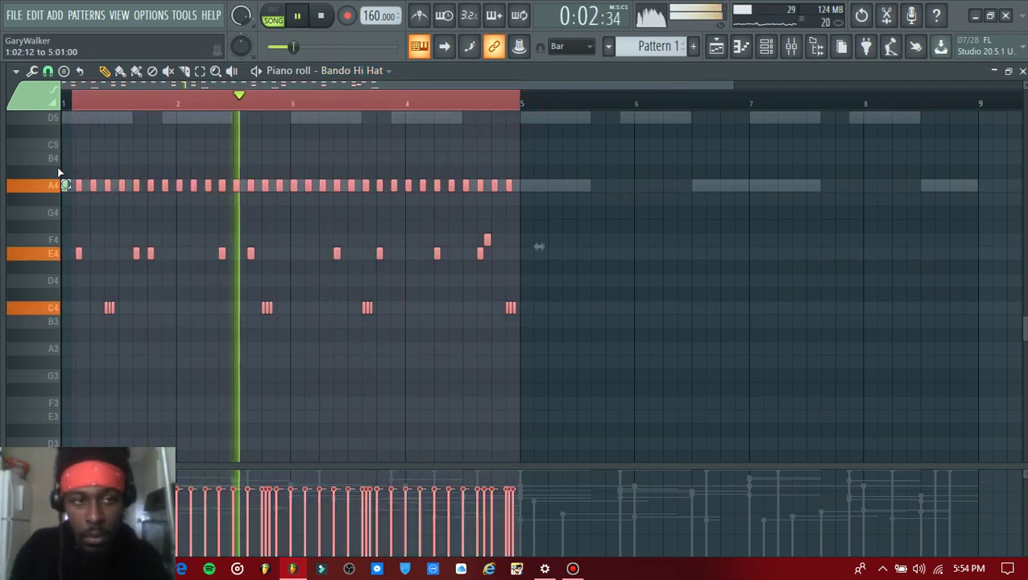
key("ctrl+b")
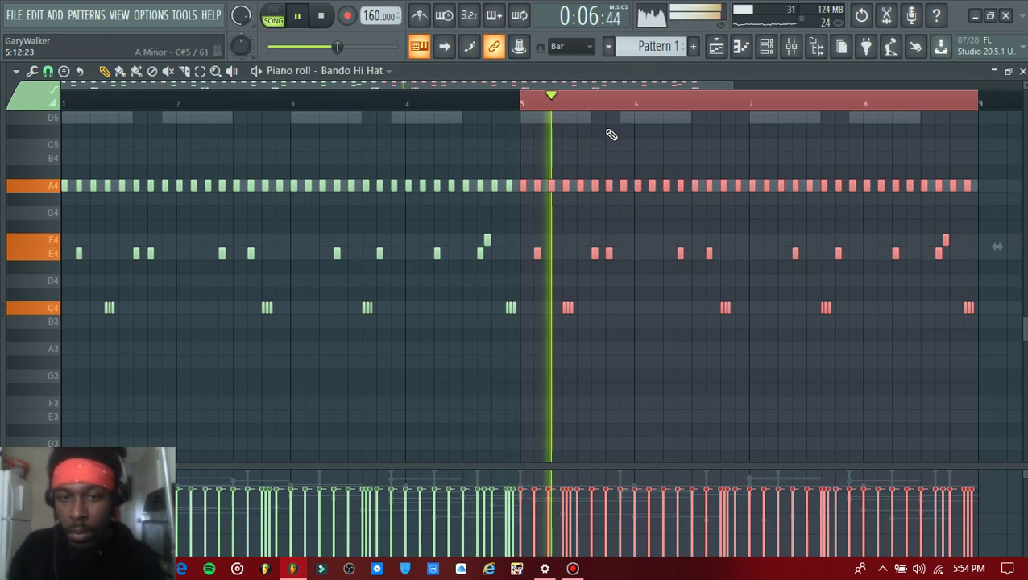
left_click(643, 106)
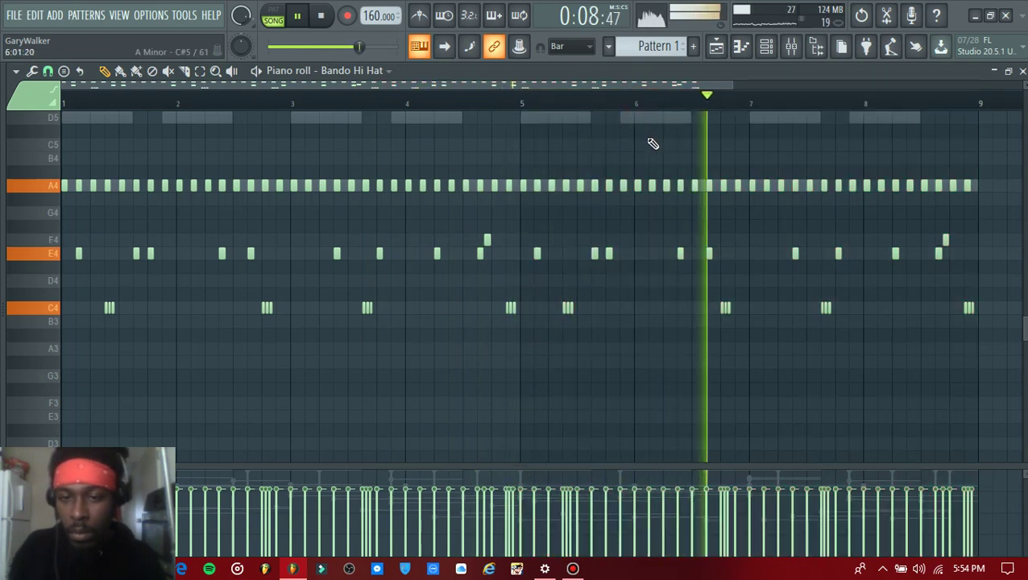
Step: Copy the C4 roll to the second beat of bar 6 and another roll down to B3 in bar 8
left_click_drag(730, 307, 667, 312)
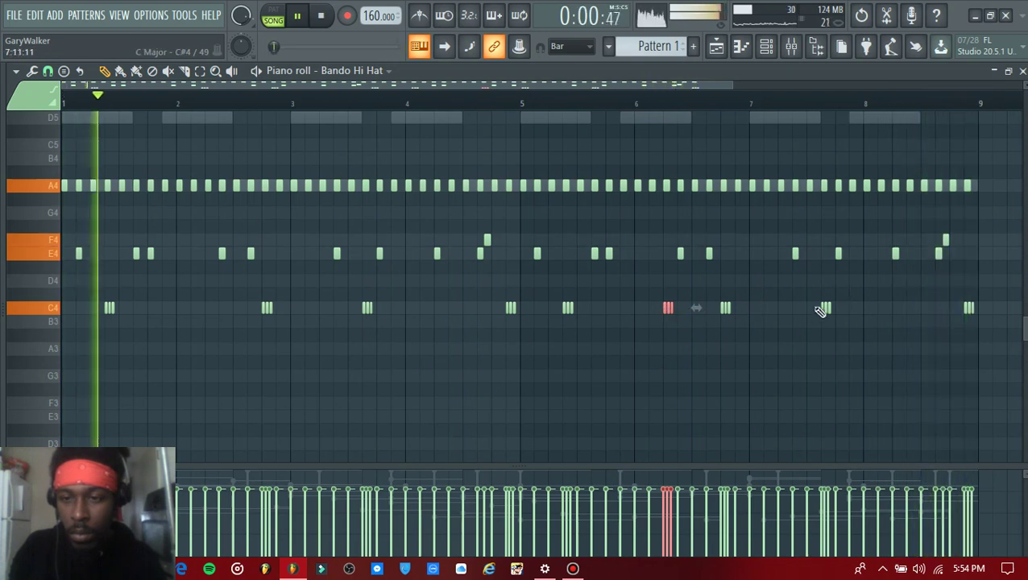
left_click(823, 309)
left_click_drag(826, 310, 908, 334)
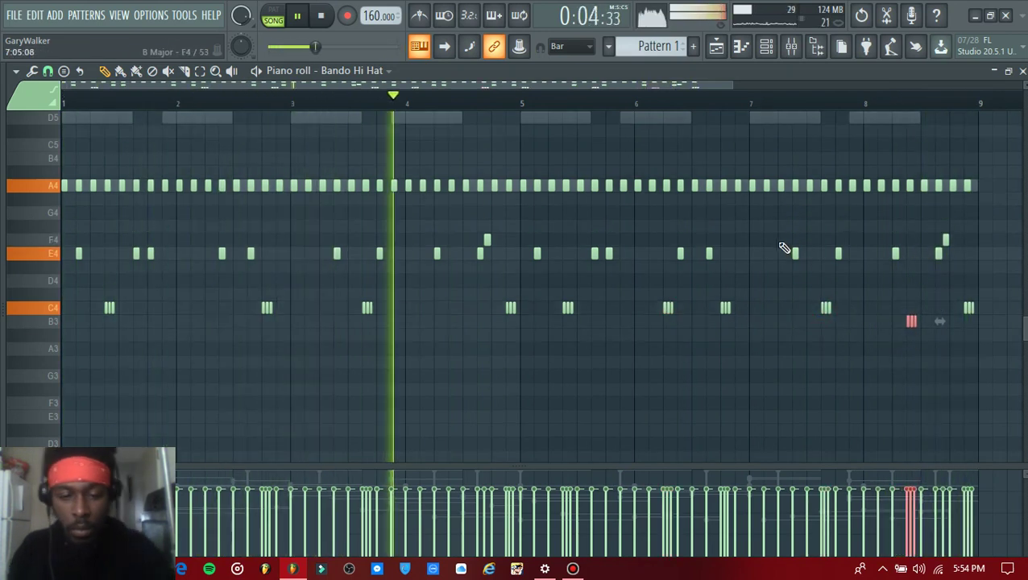
Step: Deselect the B3 roll and randomize the pan and velocity levels of all the hi-hat notes
key("alt+r")
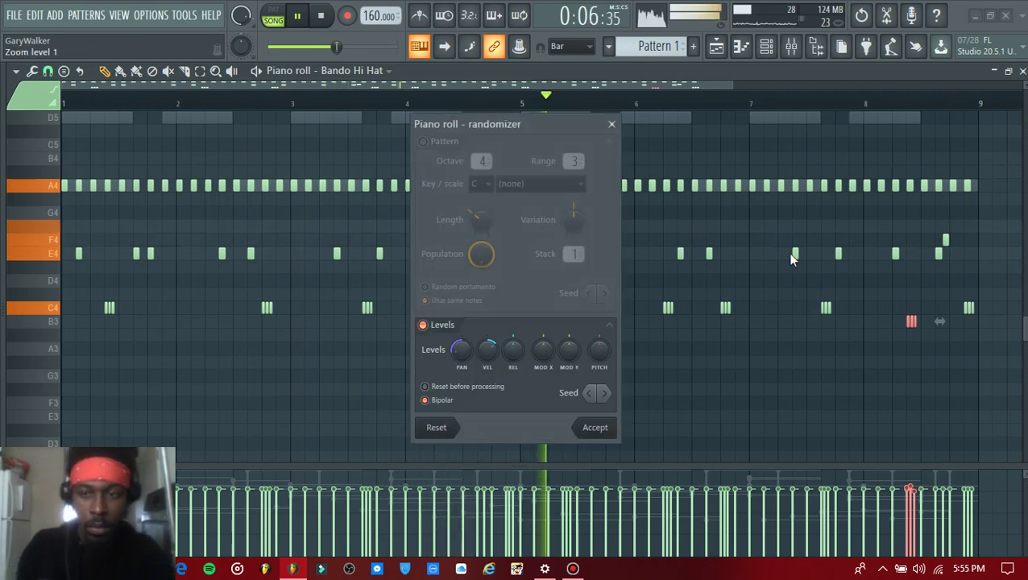
left_click(610, 125)
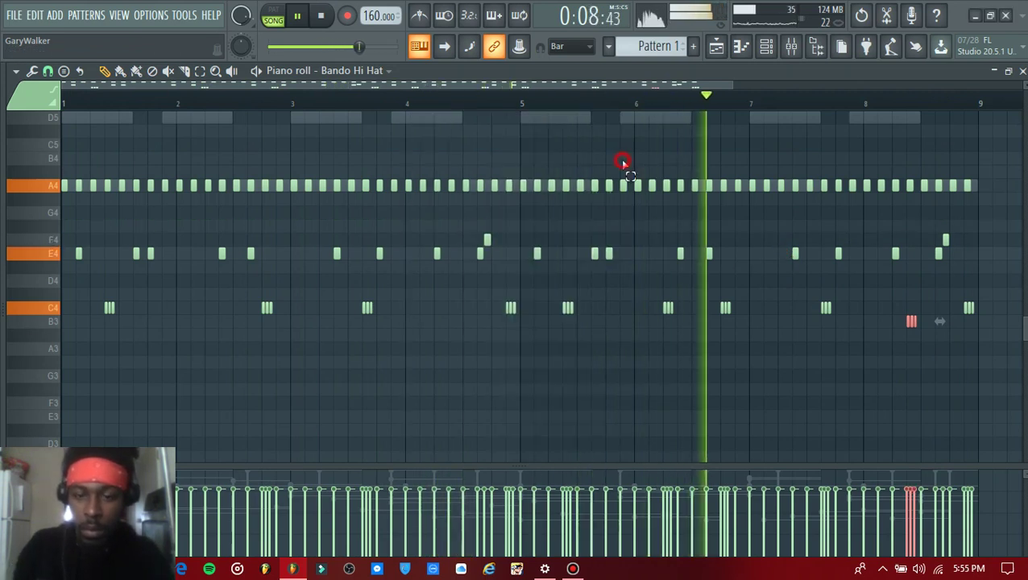
key("alt+r")
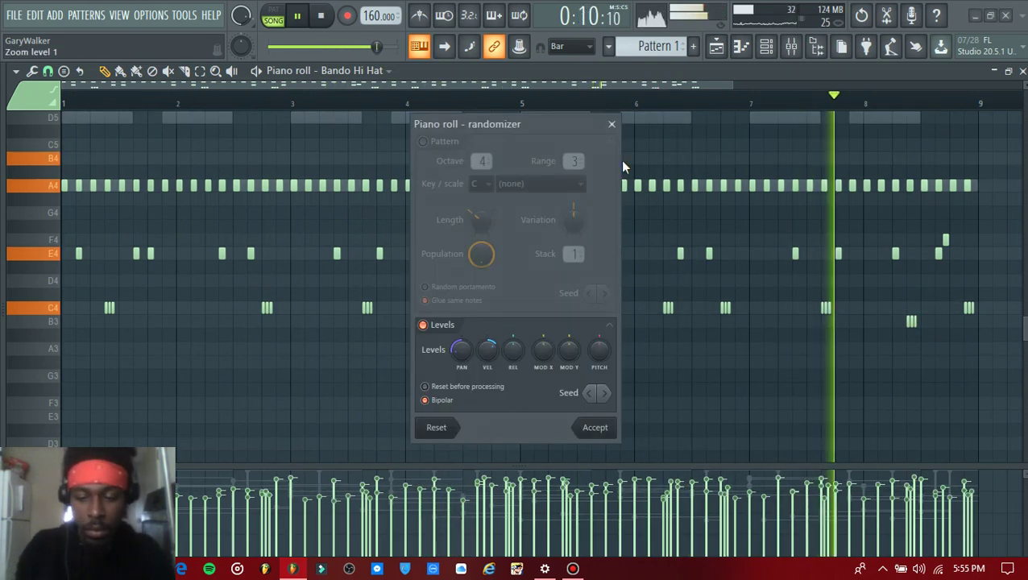
key("Return")
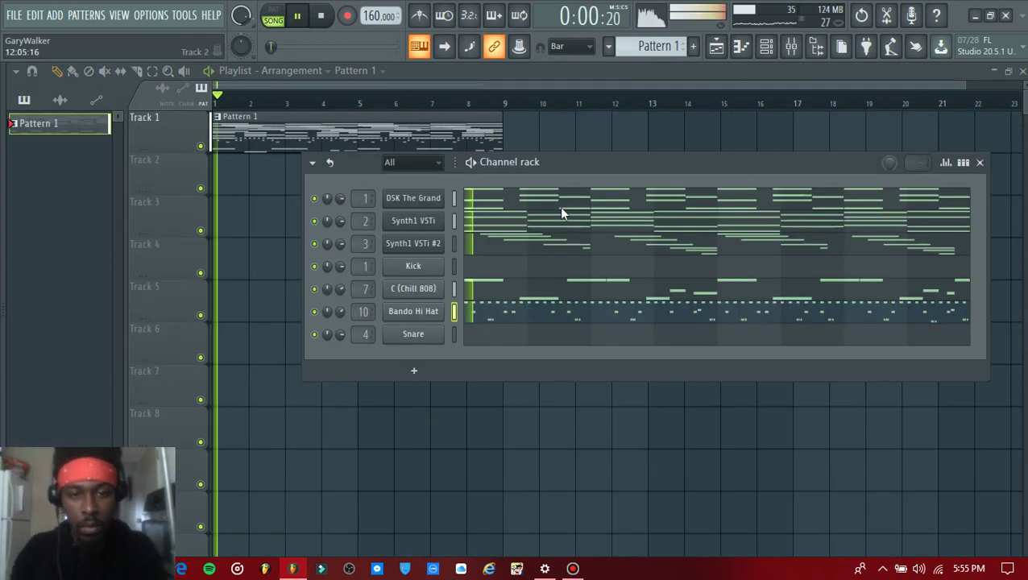
Step: Load Ekali Kick 4 from the Kicks folder into the Kick channel, and route the snare to mixer track 11 and the kick to track 6
scroll(362, 334, "down", 3)
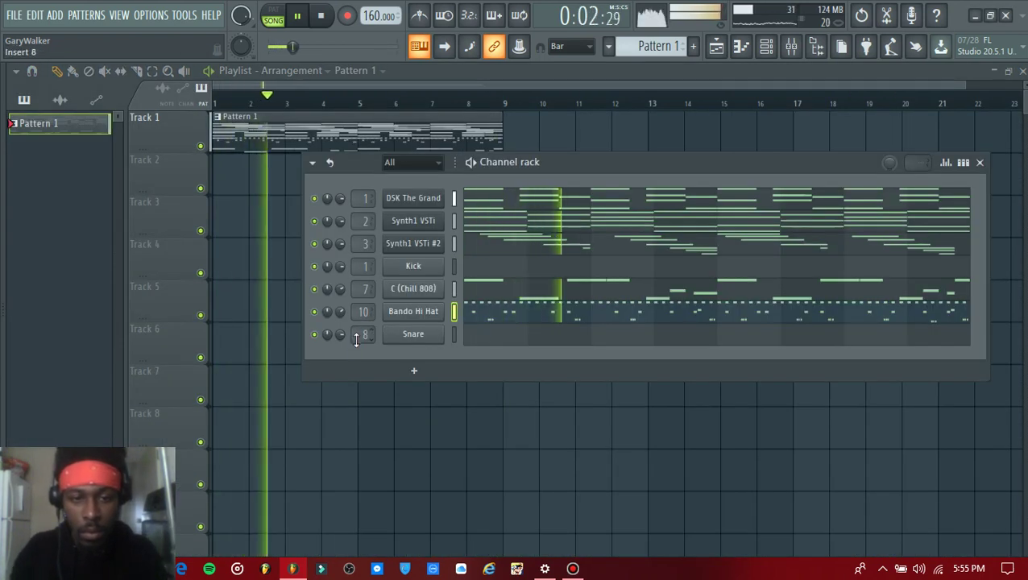
left_click(3, 287)
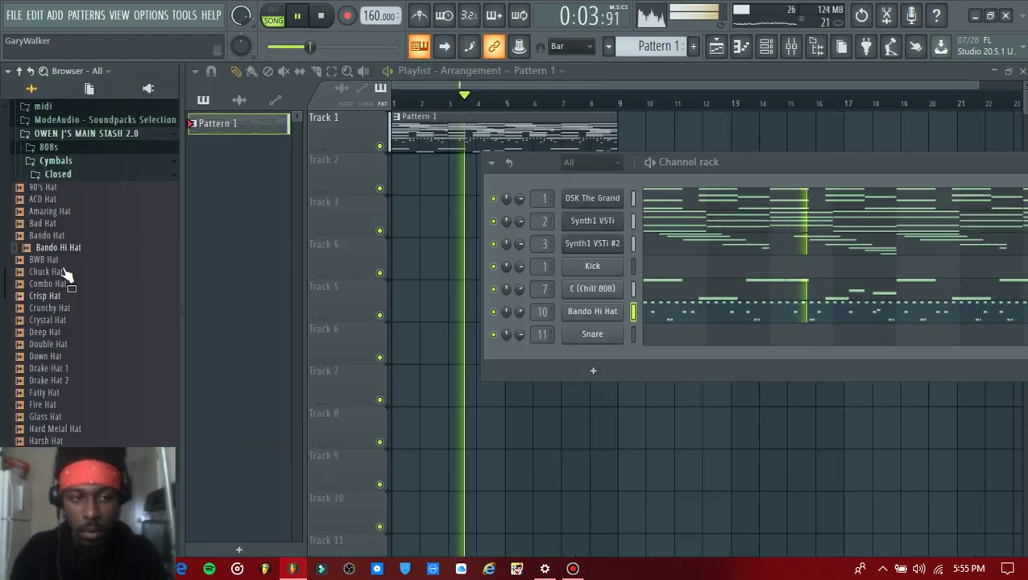
left_click(54, 163)
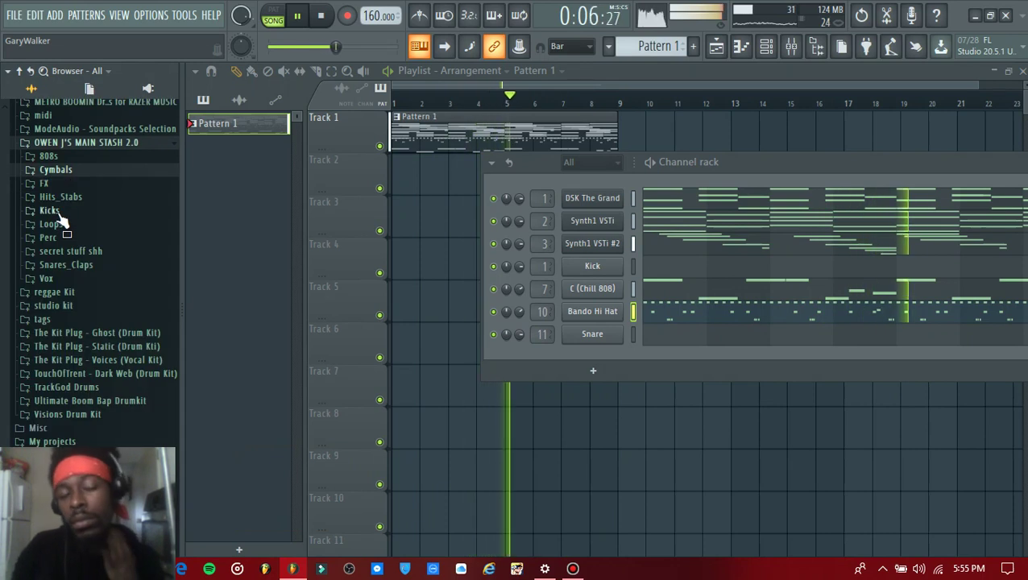
left_click(50, 211)
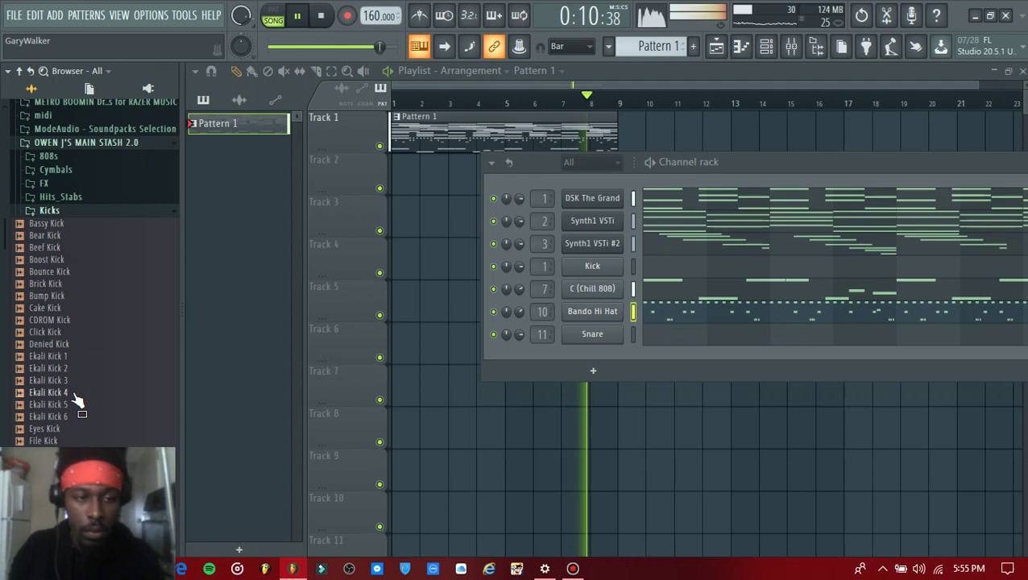
left_click_drag(474, 270, 417, 266)
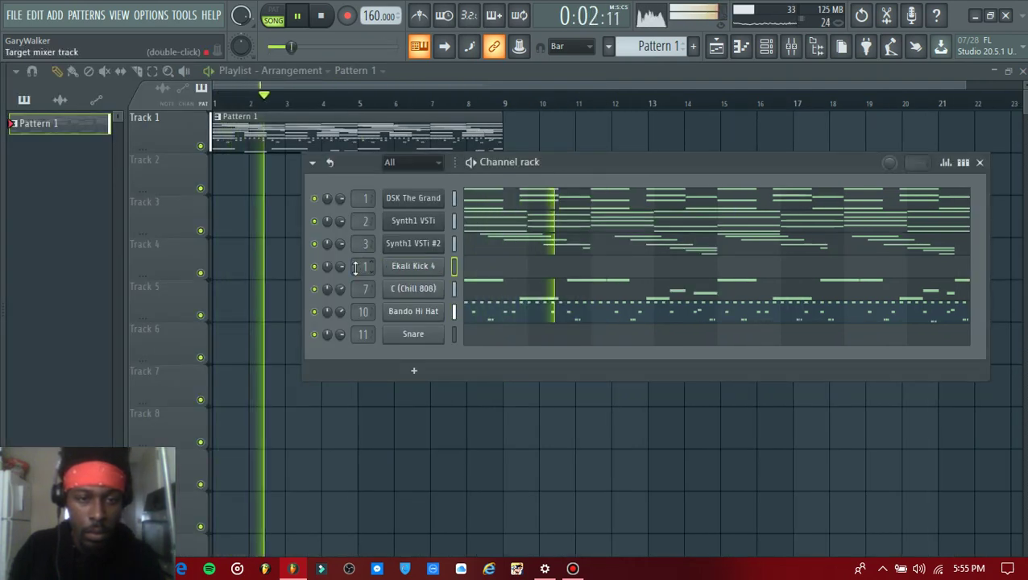
scroll(356, 268, "up", 5)
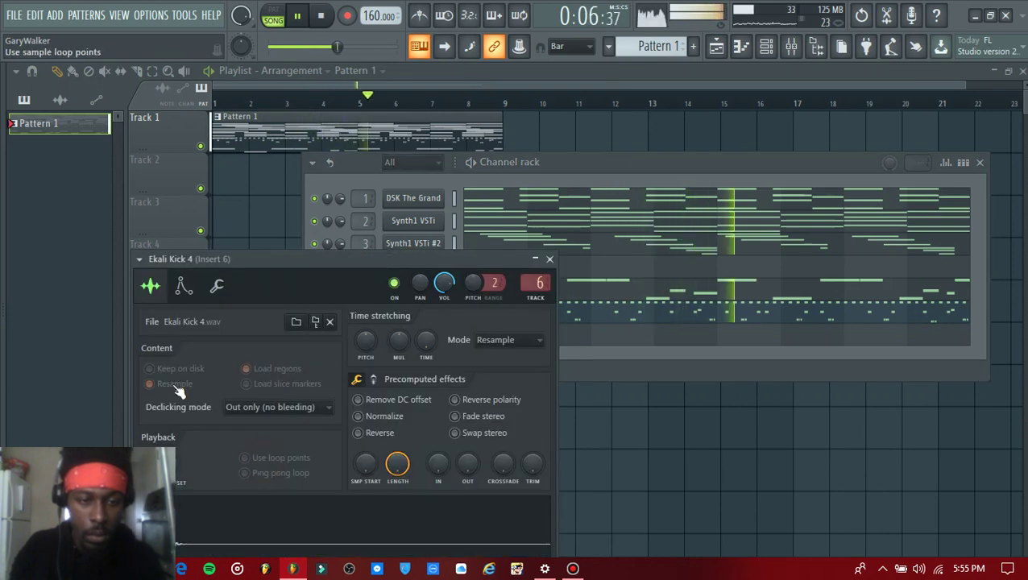
left_click(549, 259)
Step: Draw A4 kick notes on steps 1, 11, 12 and 15 of bar 1 and on step 5 of bar 2
left_click(503, 267)
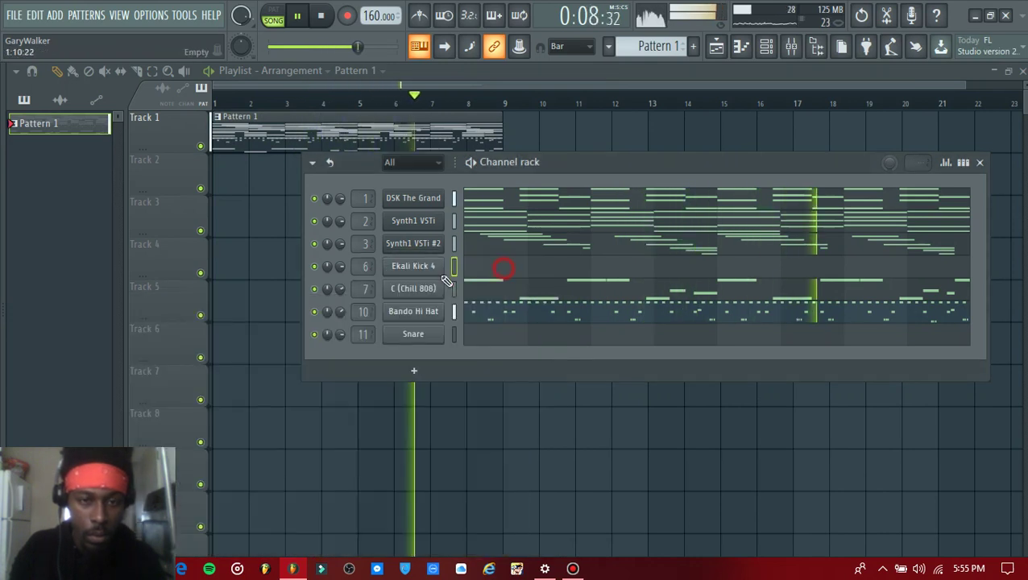
scroll(86, 307, "up", 2)
left_click_drag(77, 268, 59, 277)
left_click(65, 268)
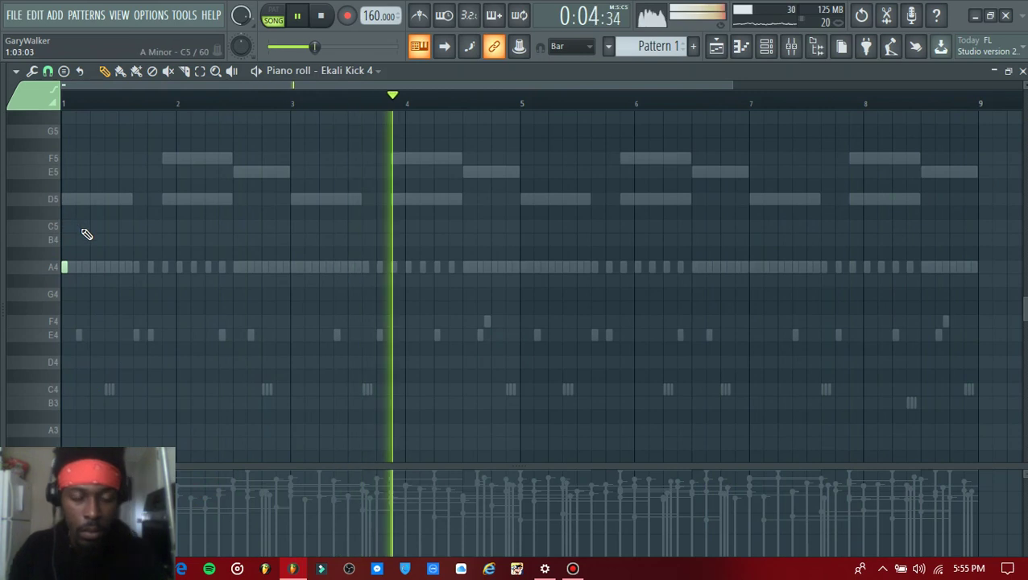
left_click(165, 268)
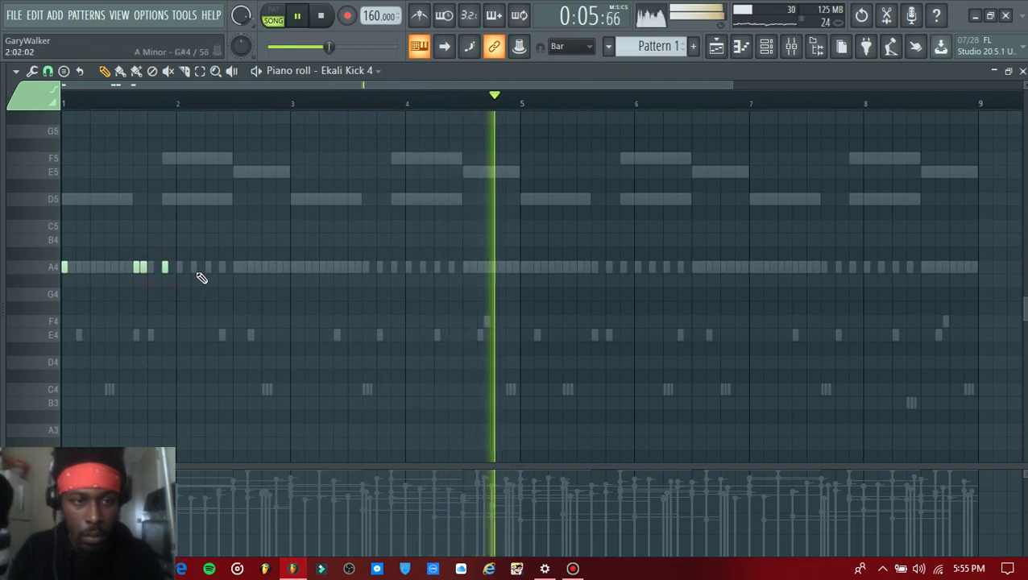
left_click(206, 268)
key("space")
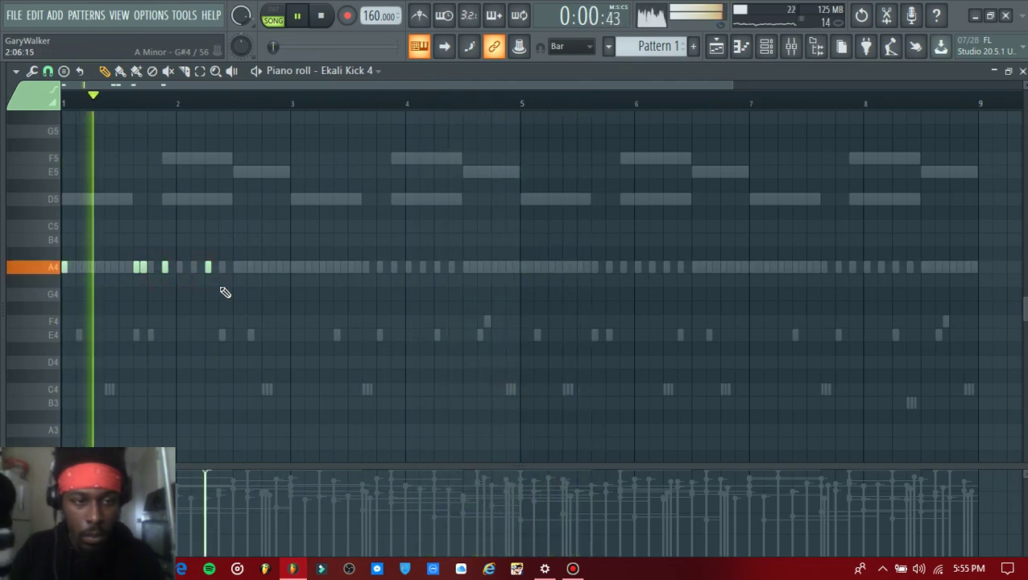
key("space")
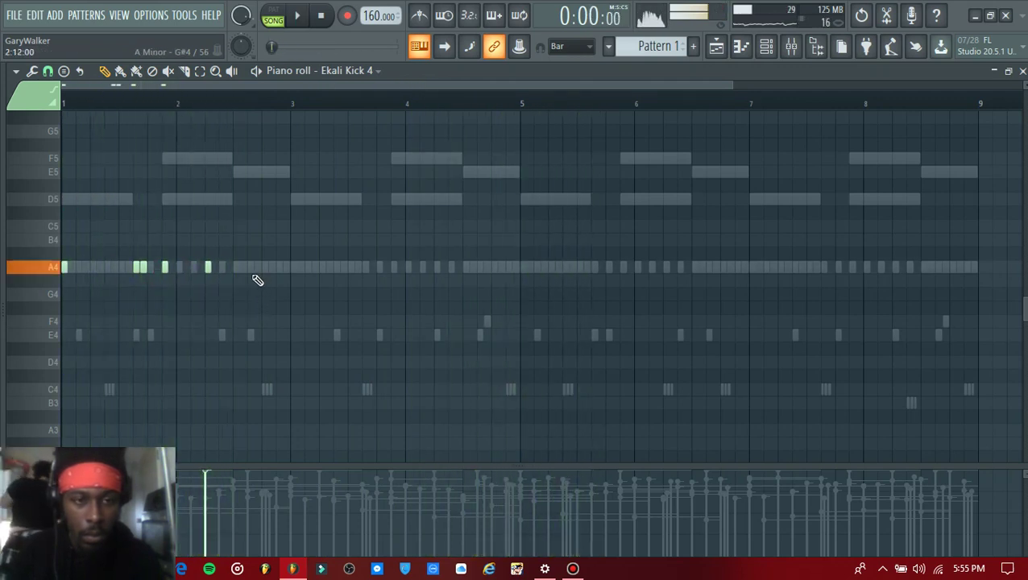
Step: Add A4 kicks on step 11 of bar 2, steps 7 and 11 of bar 3, and steps 5, 11 and 13 of bar 4
left_click(247, 270)
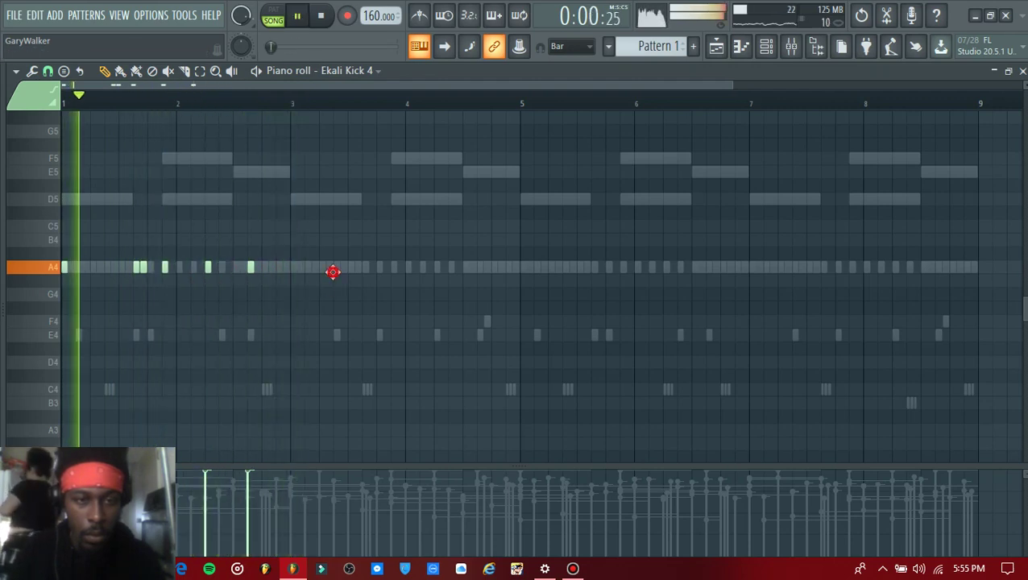
left_click(365, 270)
left_click(437, 269)
left_click(480, 269)
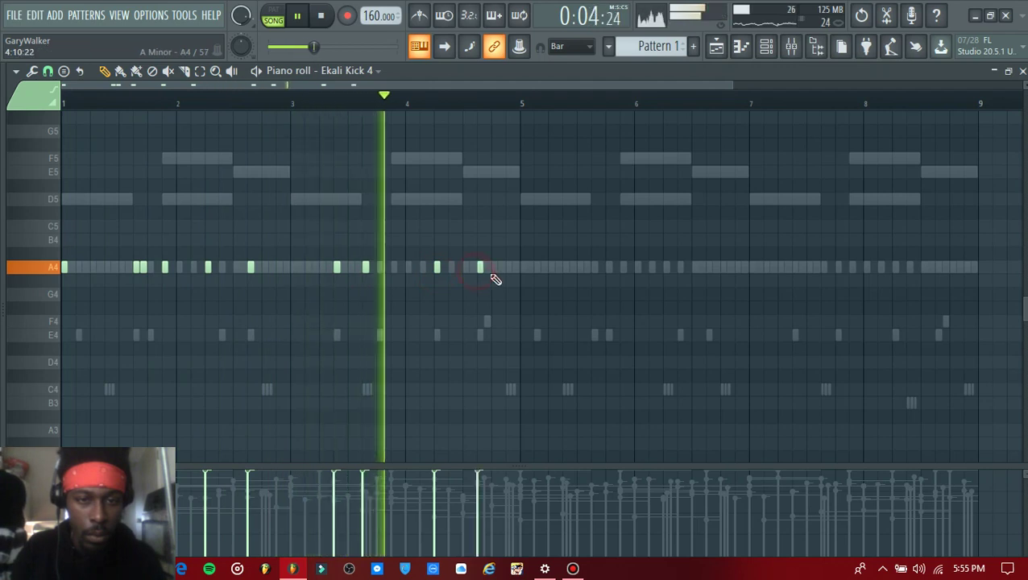
left_click(492, 269)
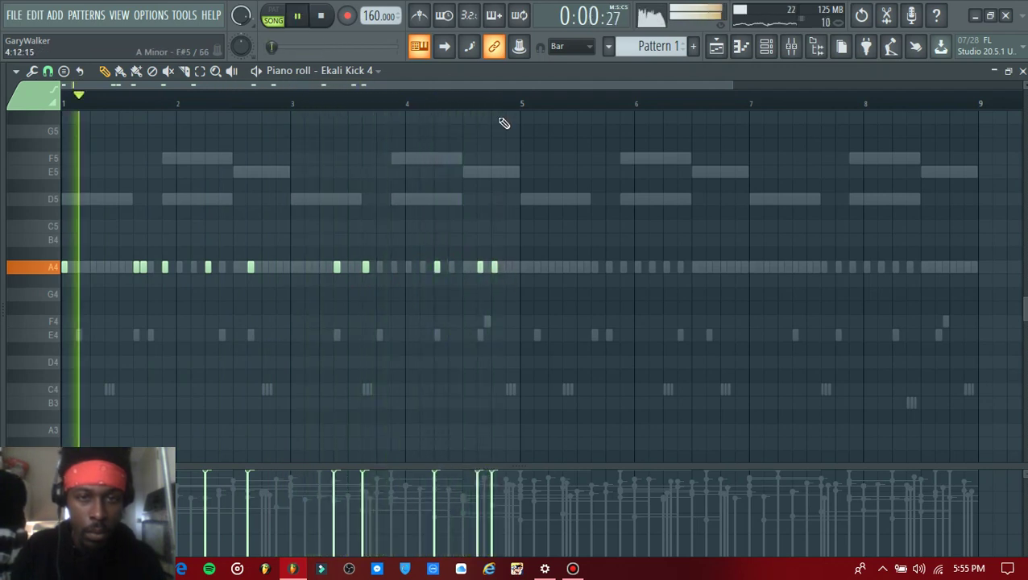
Step: Duplicate the kick notes of bars 1 to 4 into bars 5 to 8, deselect them and return to the channel rack
left_click_drag(473, 134, 88, 234)
key("ctrl+b")
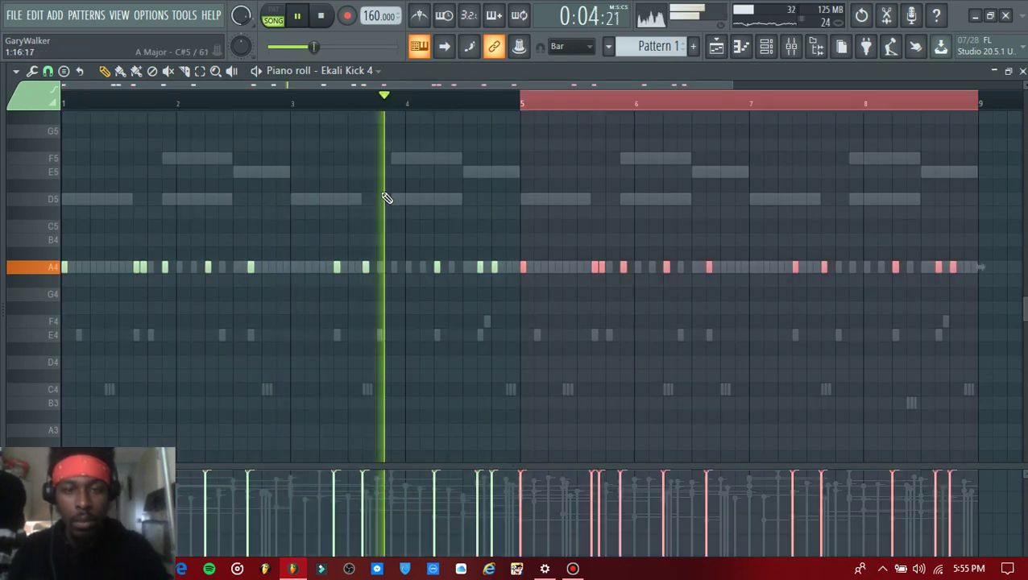
left_click(626, 111)
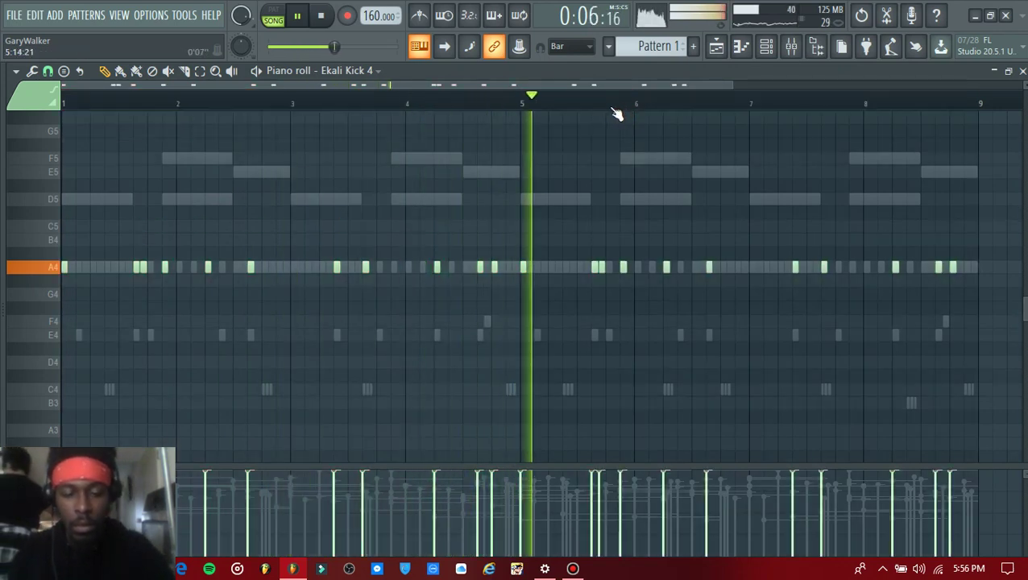
key("F5")
key("F6")
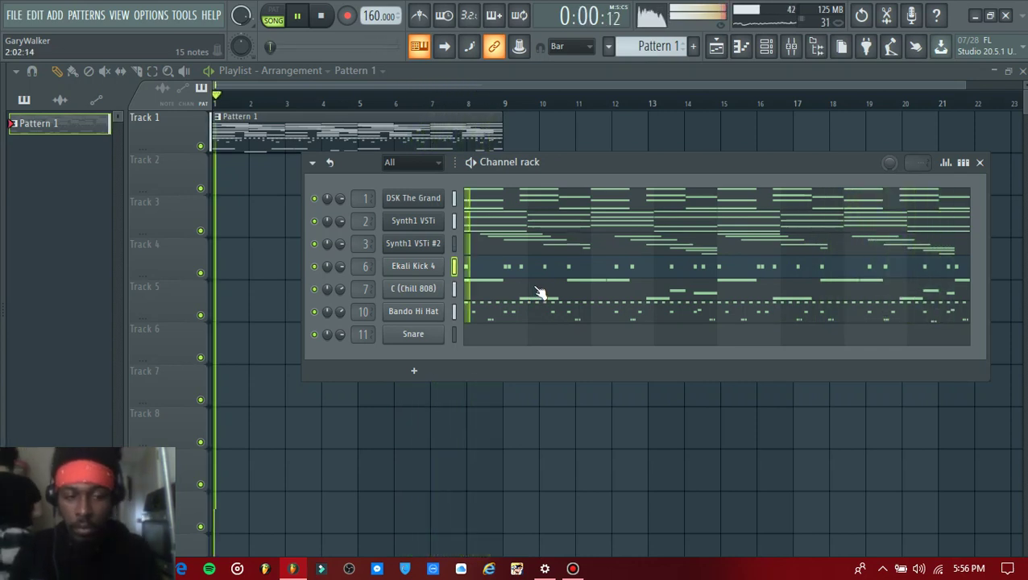
Step: Replace the Snare channel's sample with Hard Rim from the Rims folder inside Snares_Claps
left_click(417, 342)
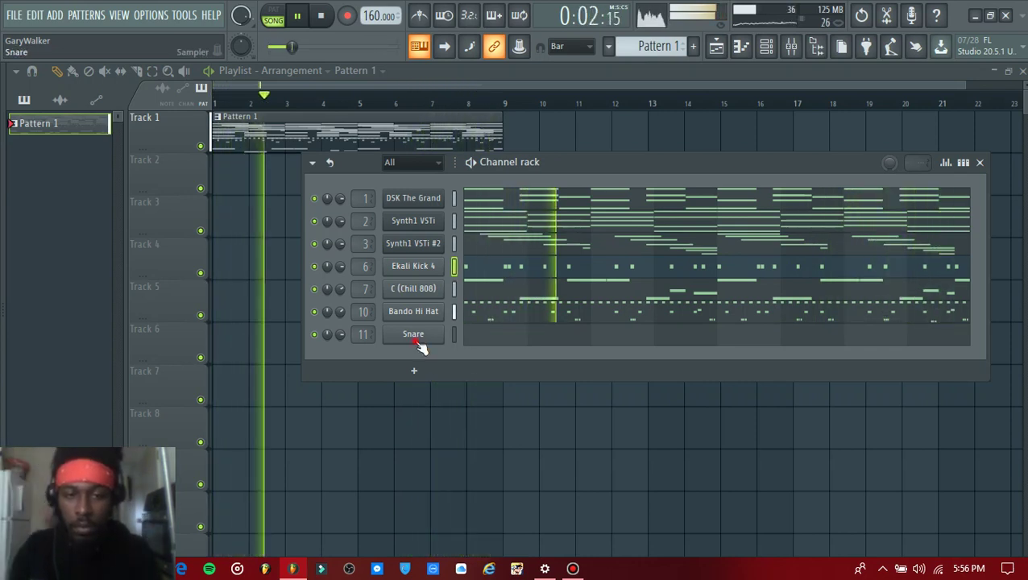
left_click(413, 334)
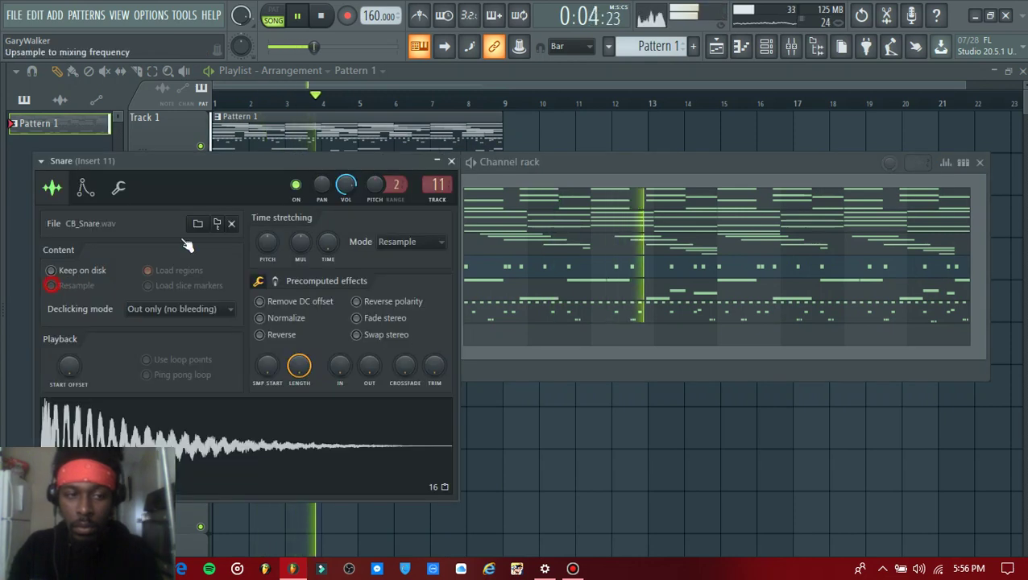
left_click(2, 332)
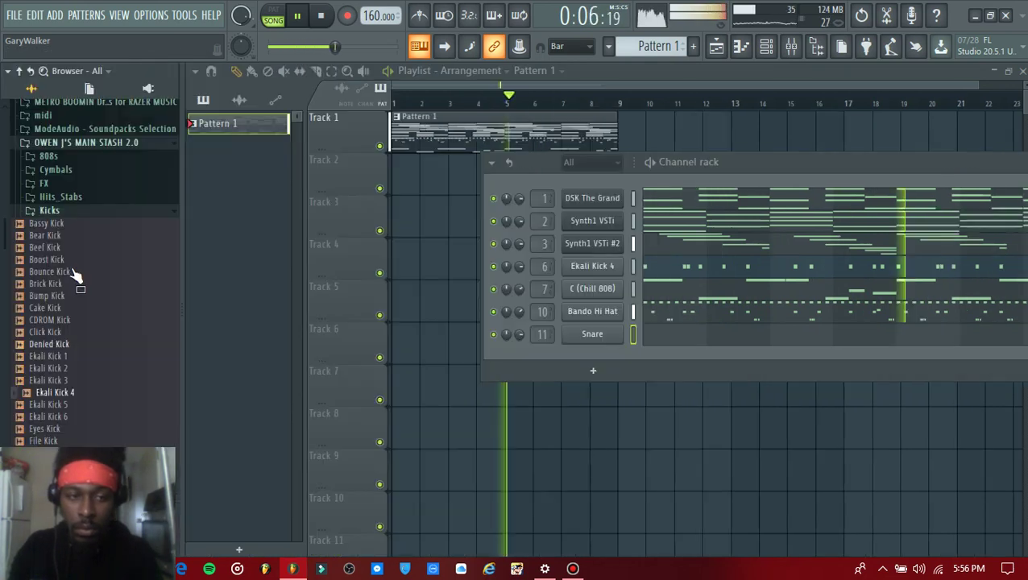
left_click(79, 212)
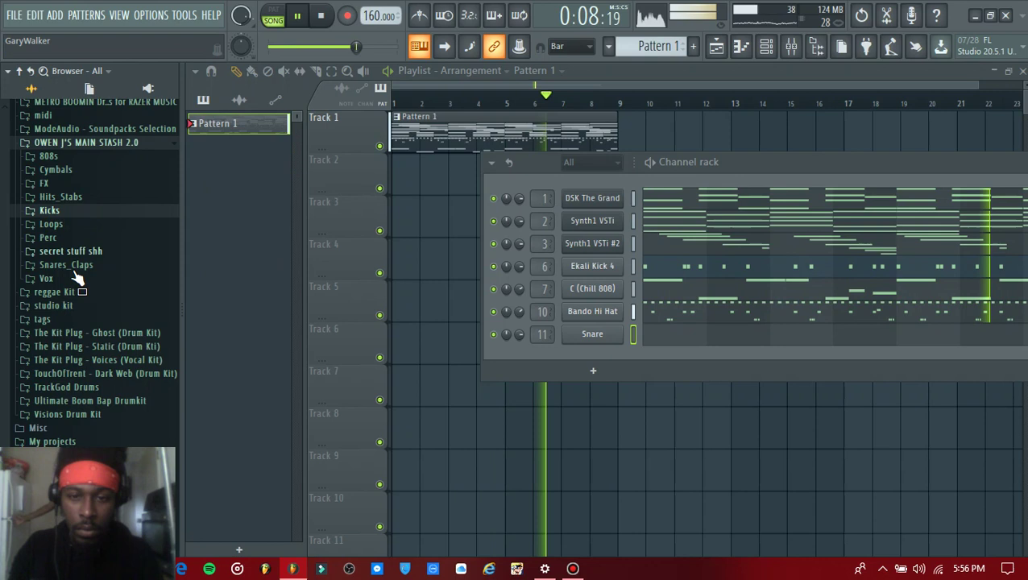
left_click(66, 265)
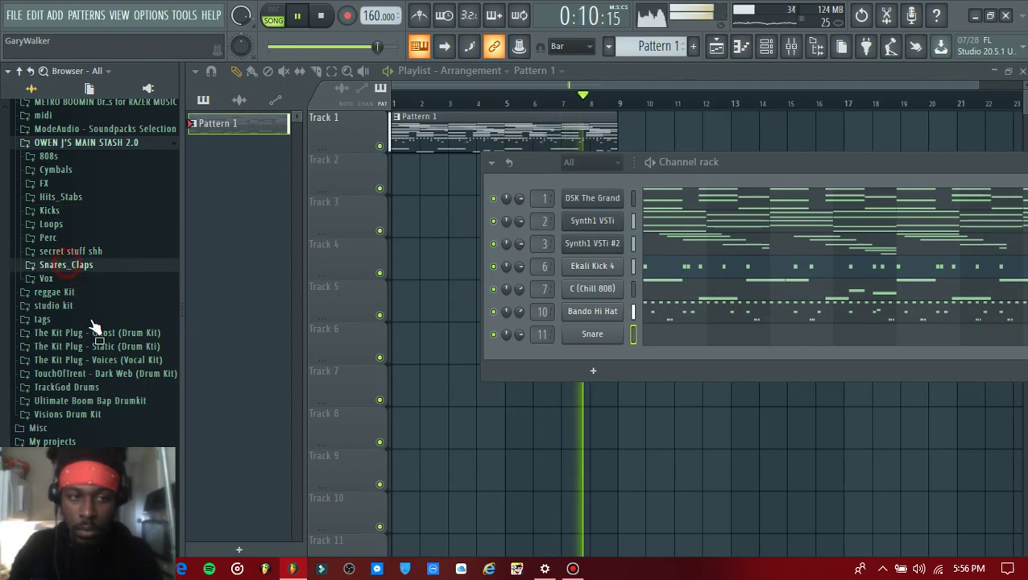
left_click(78, 295)
scroll(81, 314, "down", 4)
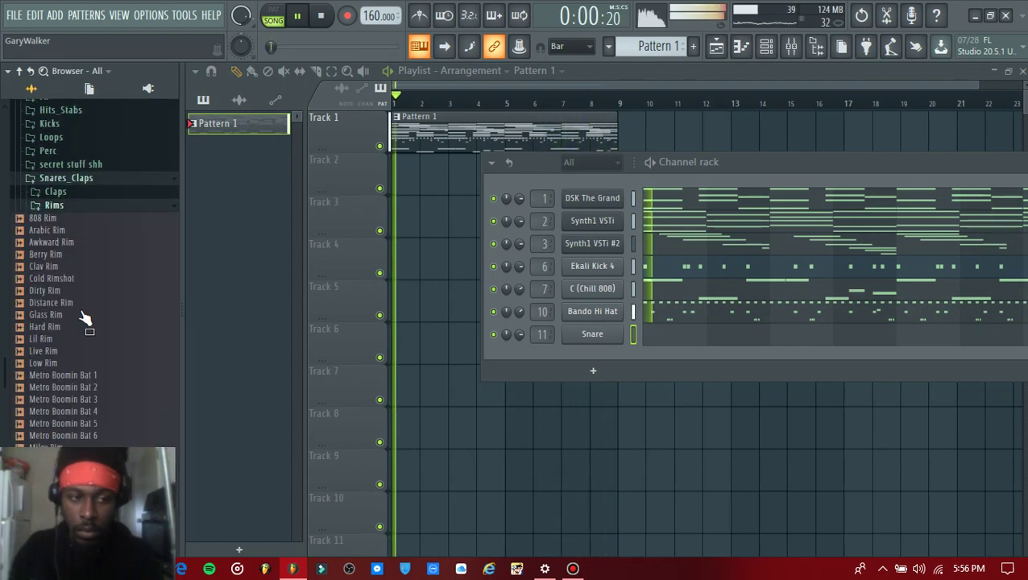
left_click_drag(67, 270, 413, 340)
left_click(413, 340)
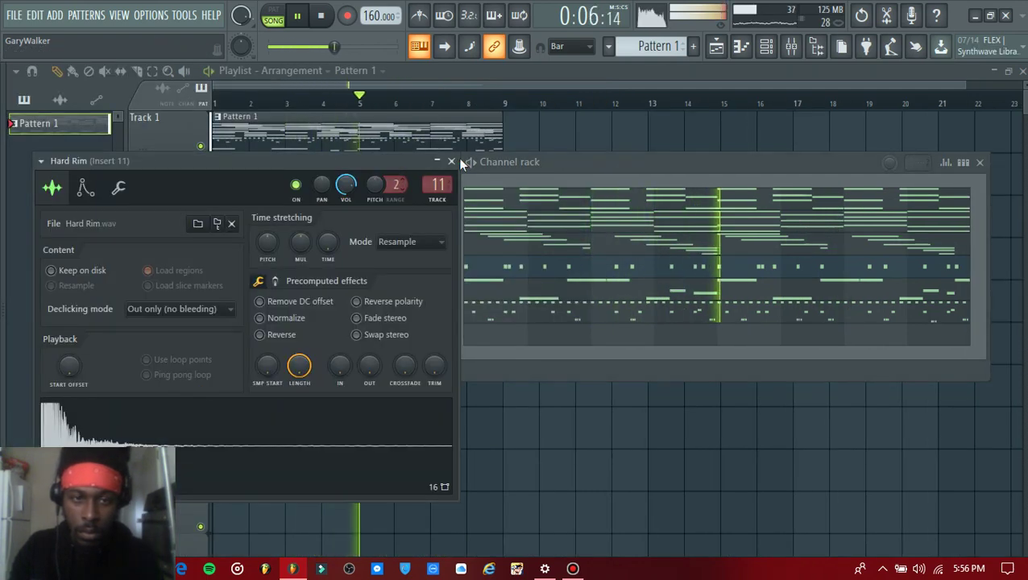
key("Escape")
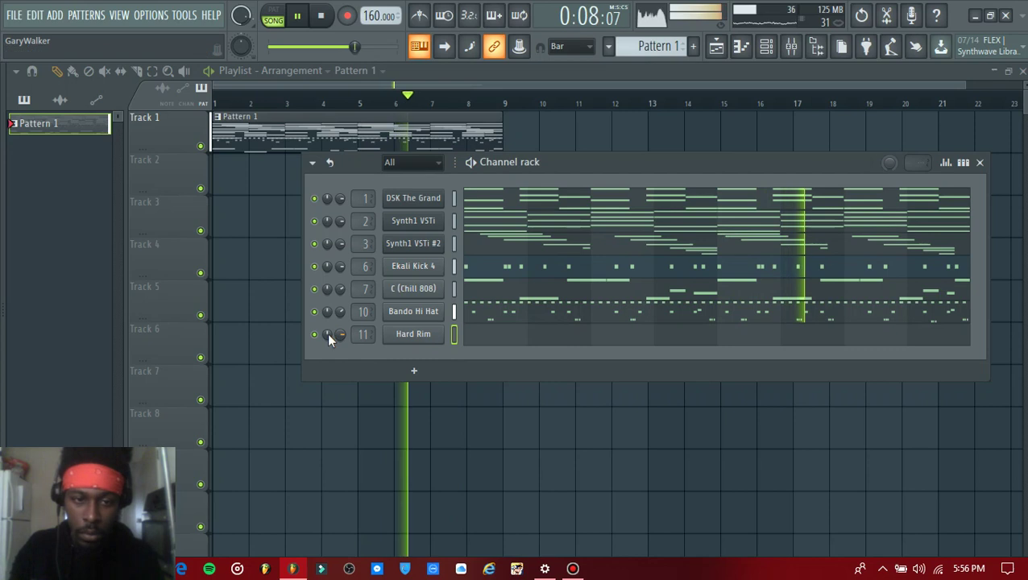
Step: Draw an E4 Hard Rim note on the third beat of each of the eight bars
left_click(501, 339)
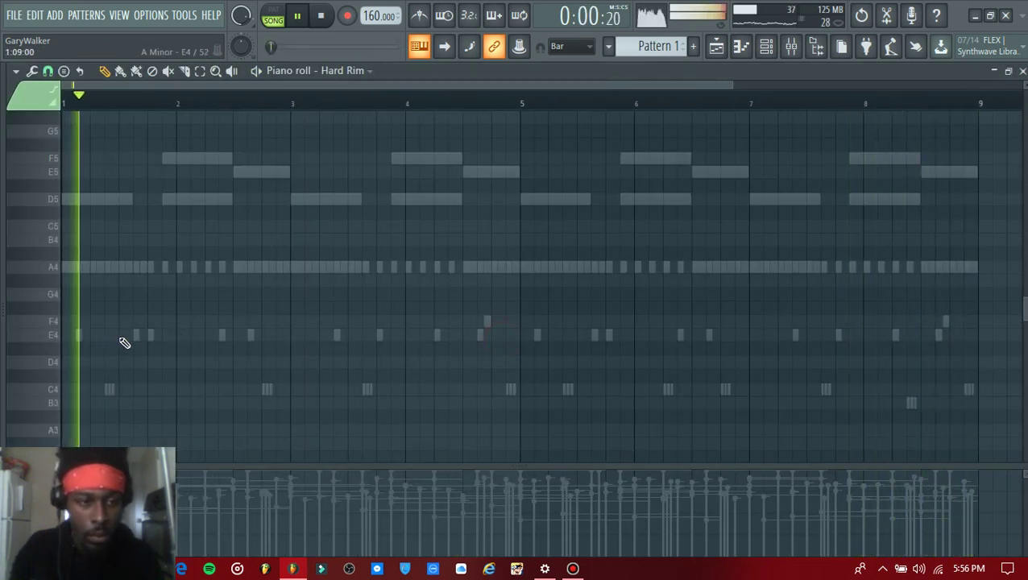
left_click(236, 336)
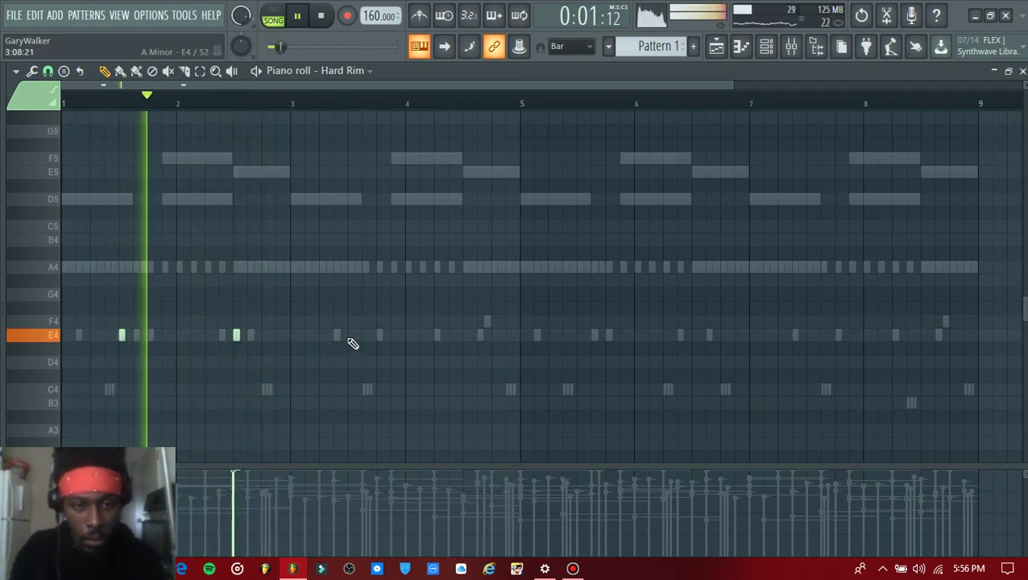
left_click(465, 336)
left_click(580, 336)
left_click(694, 348)
left_click_drag(693, 348, 689, 337)
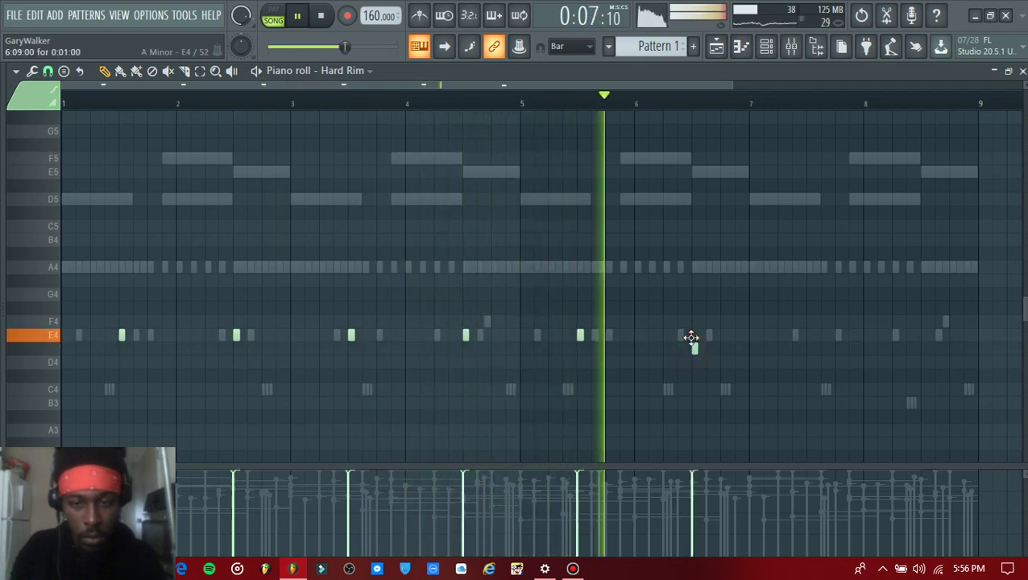
left_click(809, 337)
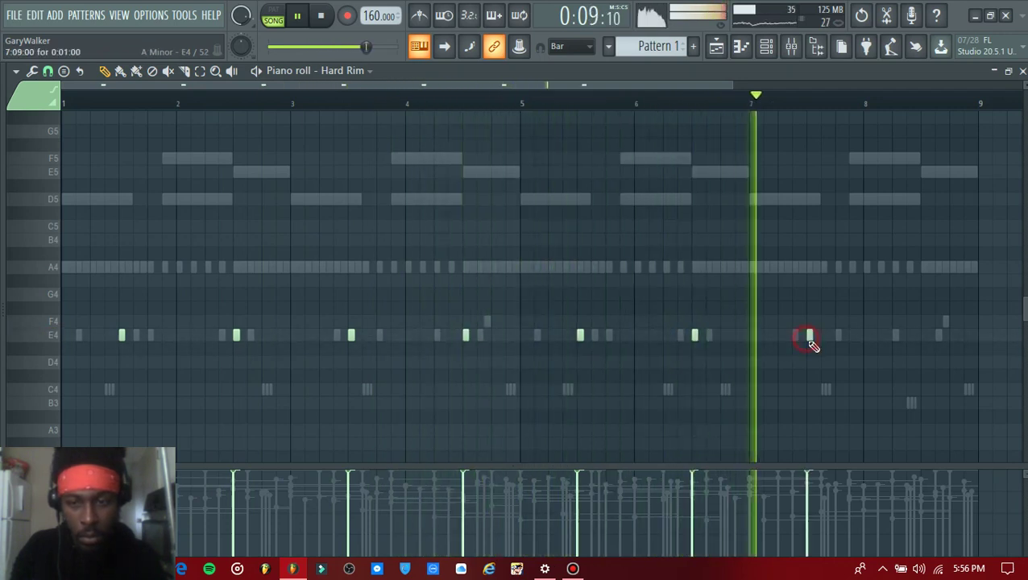
left_click(924, 338)
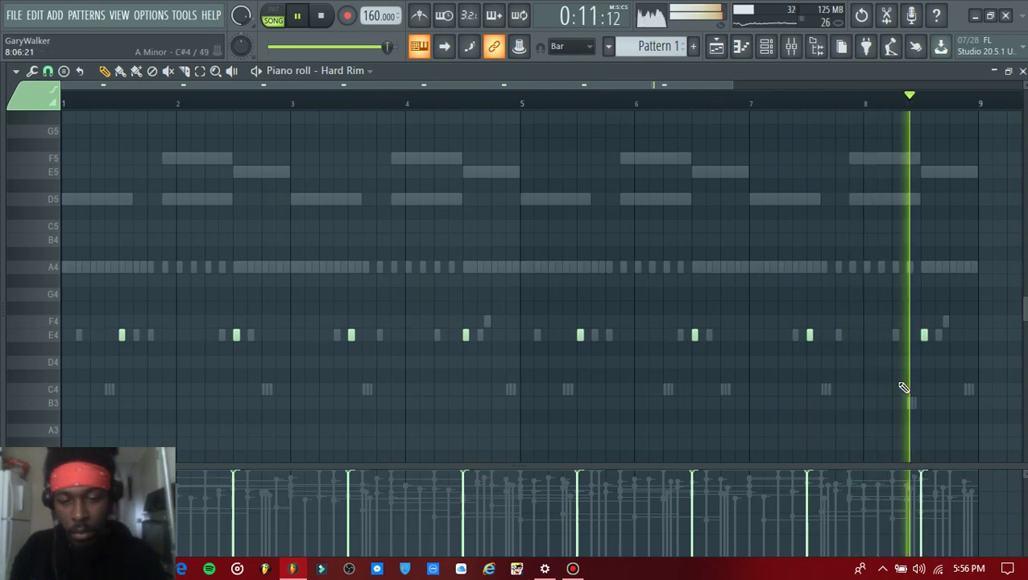
key("Escape")
Step: Add Blount Snare from the Snares folder inside Snares_Claps as a new channel below Hard Rim
left_click(4, 282)
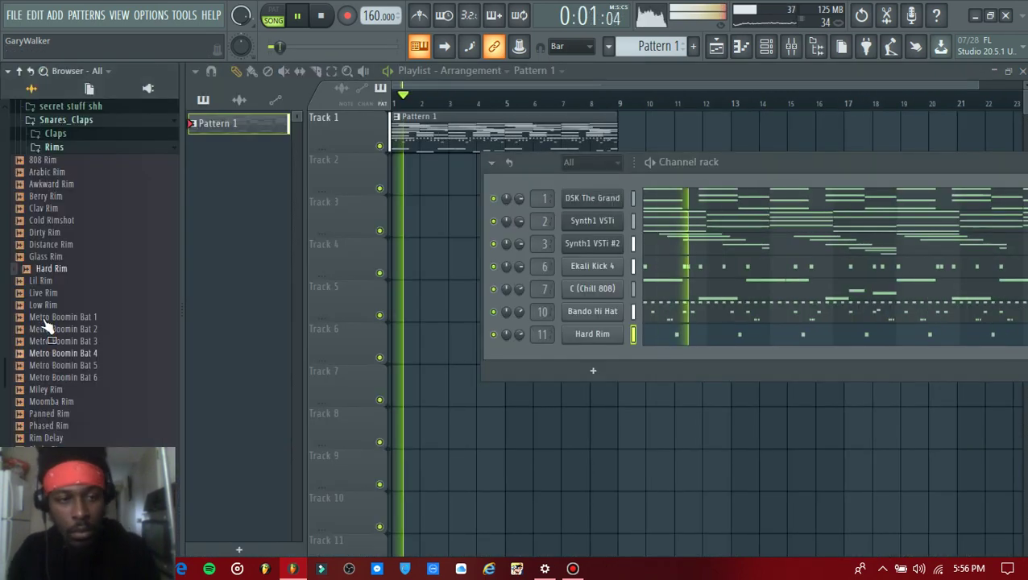
scroll(77, 241, "up", 2)
left_click(74, 232)
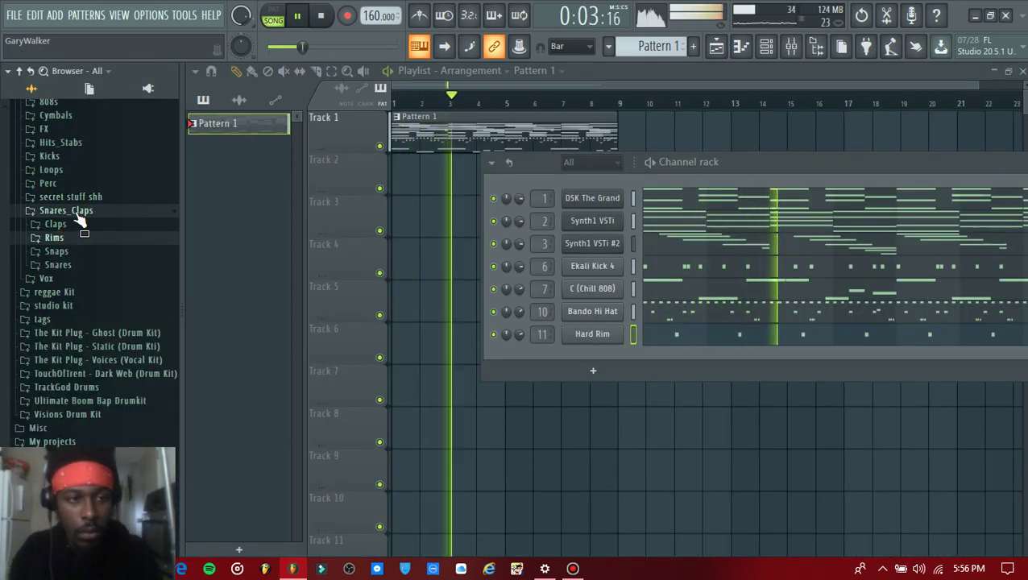
left_click(69, 266)
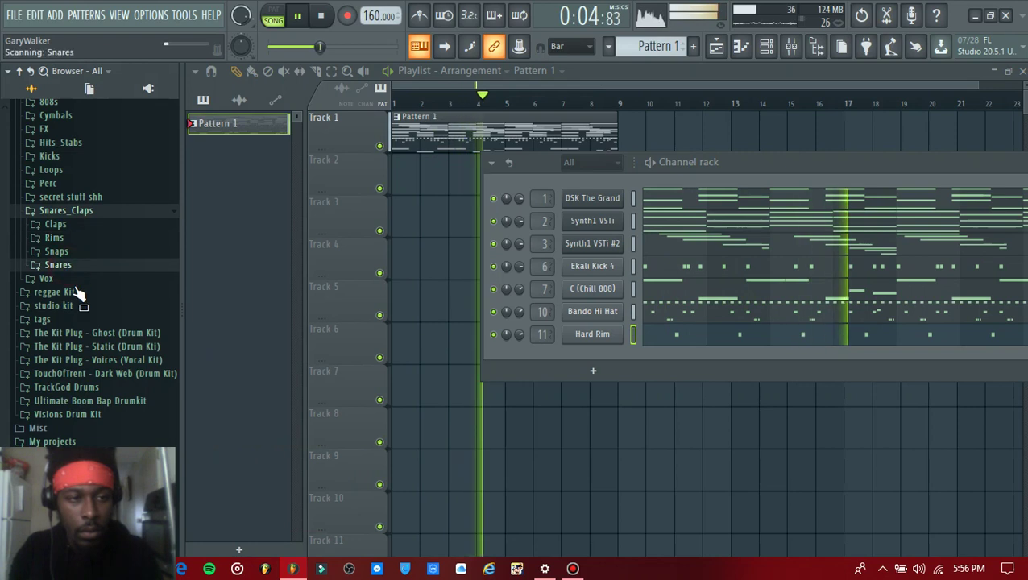
scroll(78, 296, "down", 4)
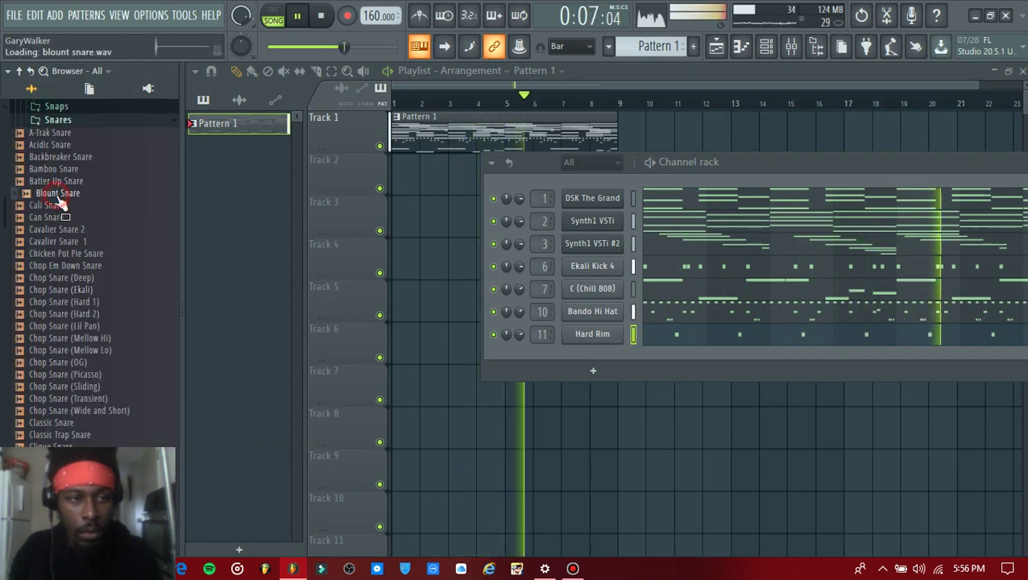
left_click_drag(521, 339, 431, 359)
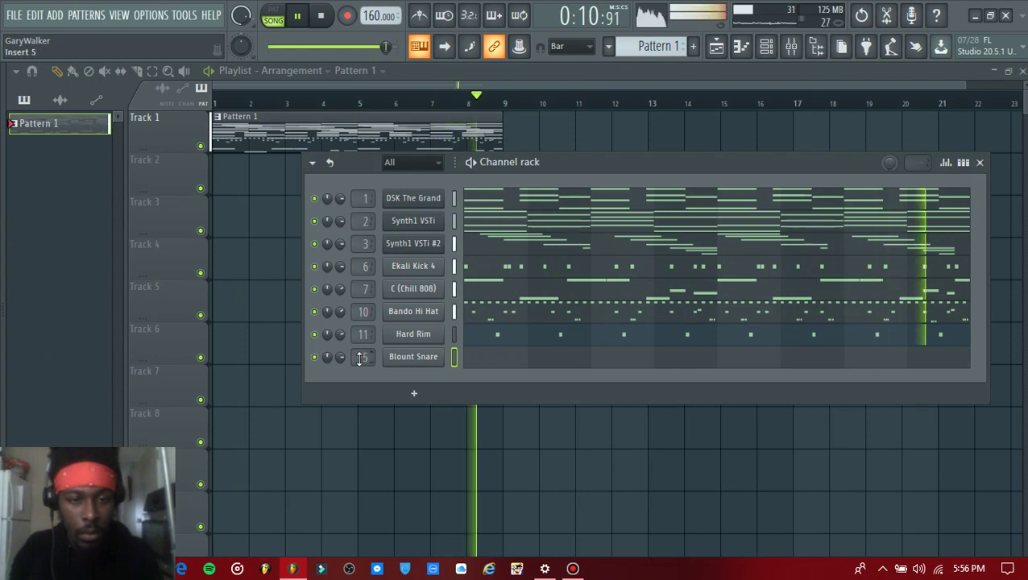
Step: Route the Blount Snare channel to mixer track 11 and close its channel settings
scroll(359, 359, "up", 3)
left_click(413, 359)
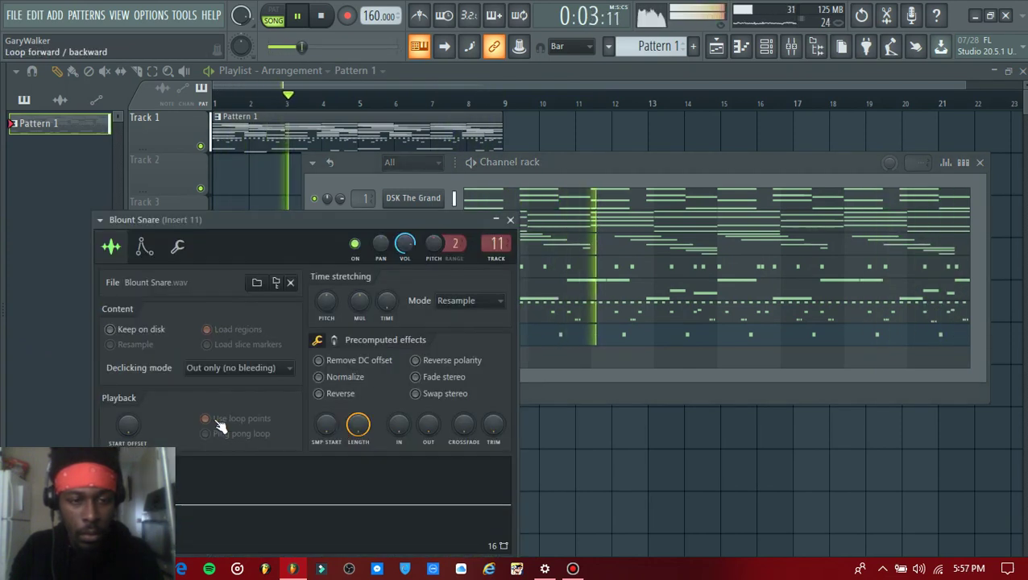
key("Escape")
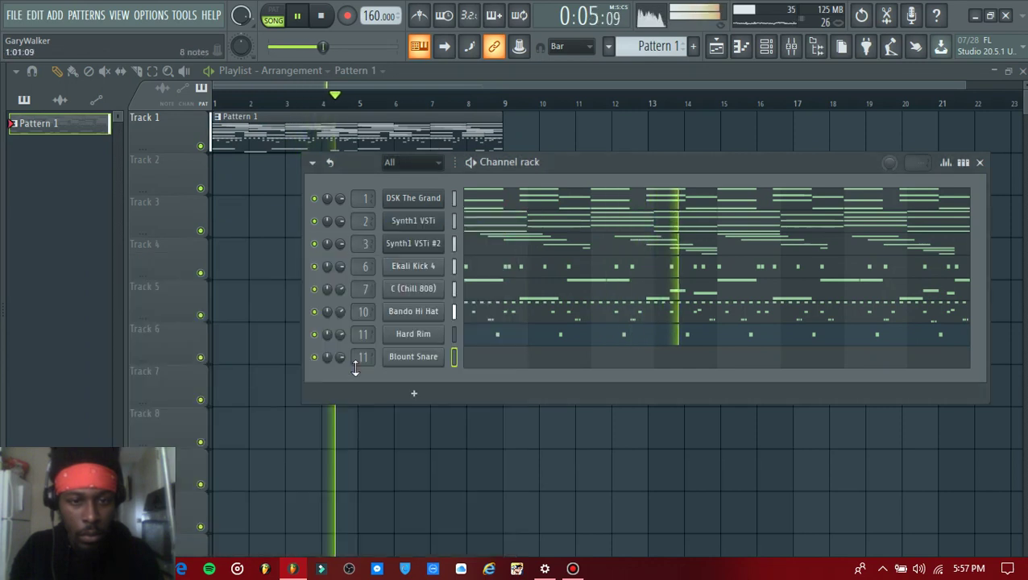
Step: In Blount Snare's piano roll, add C4 on step 5 and D4 on step 6 of bar 1 and C4 at bar 2's start, then restart playback
left_click(502, 357)
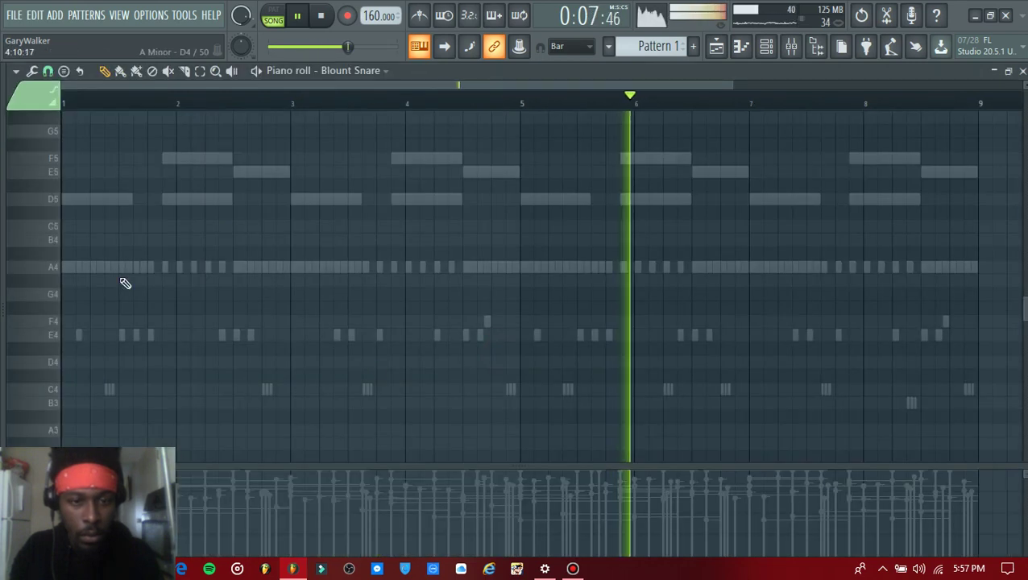
left_click(93, 390)
left_click(100, 363)
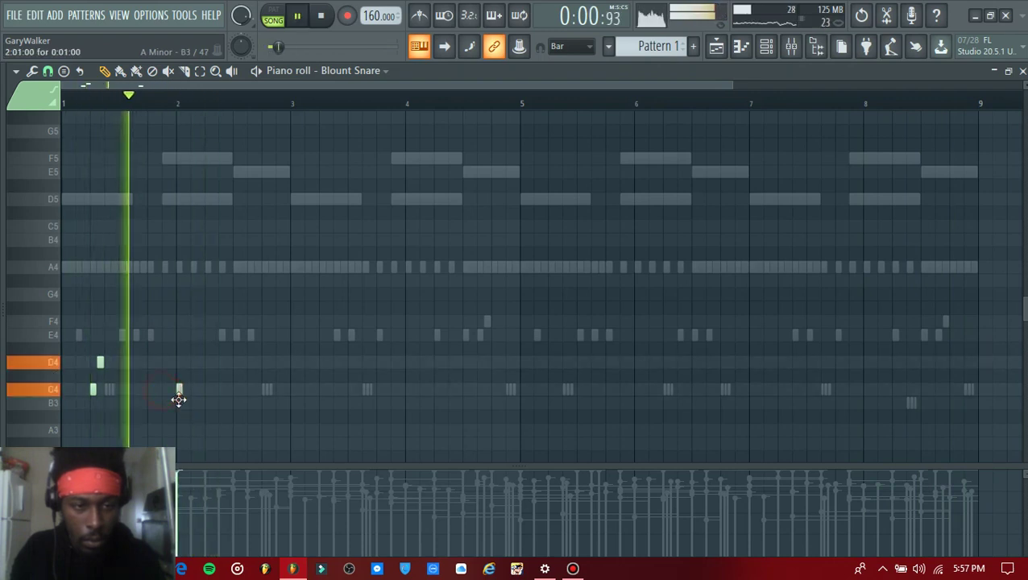
left_click_drag(181, 401, 178, 400)
key("space")
key("space")
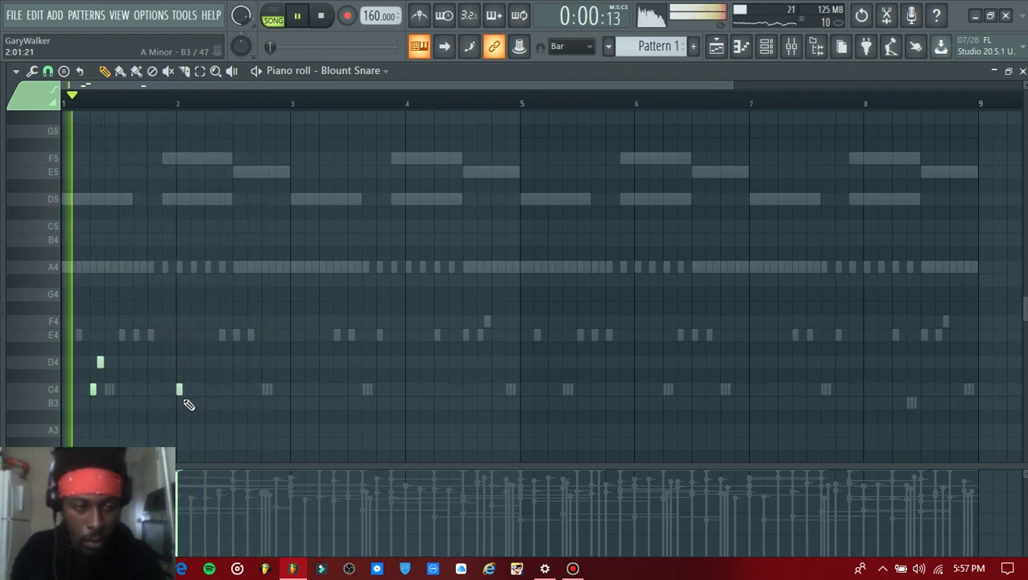
Step: Add Blount Snare C4 notes on step 3 of bar 3 and step 7 of bar 4, plus a three-note C4 roll ending bar 4
left_click(307, 390)
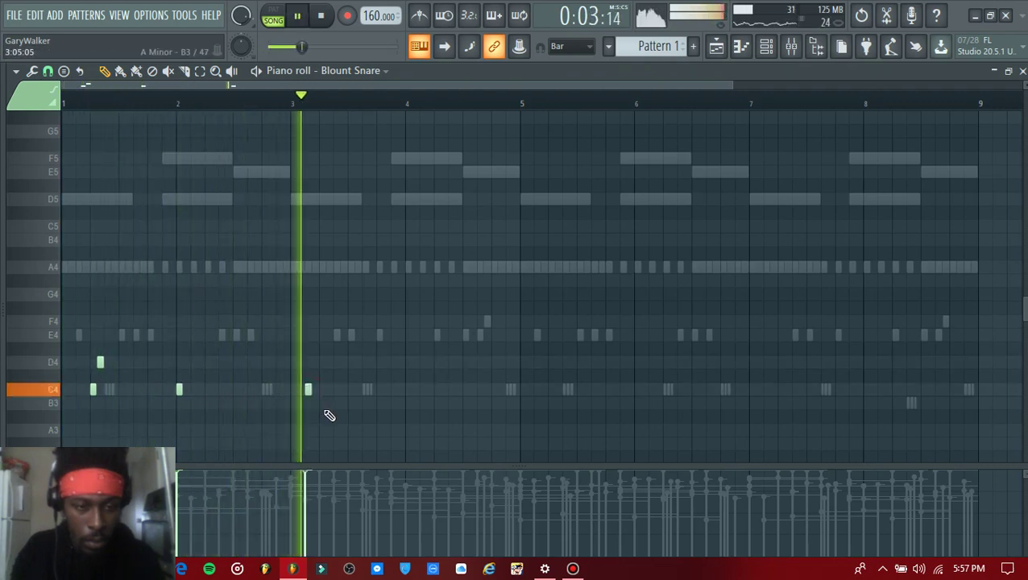
left_click(451, 391)
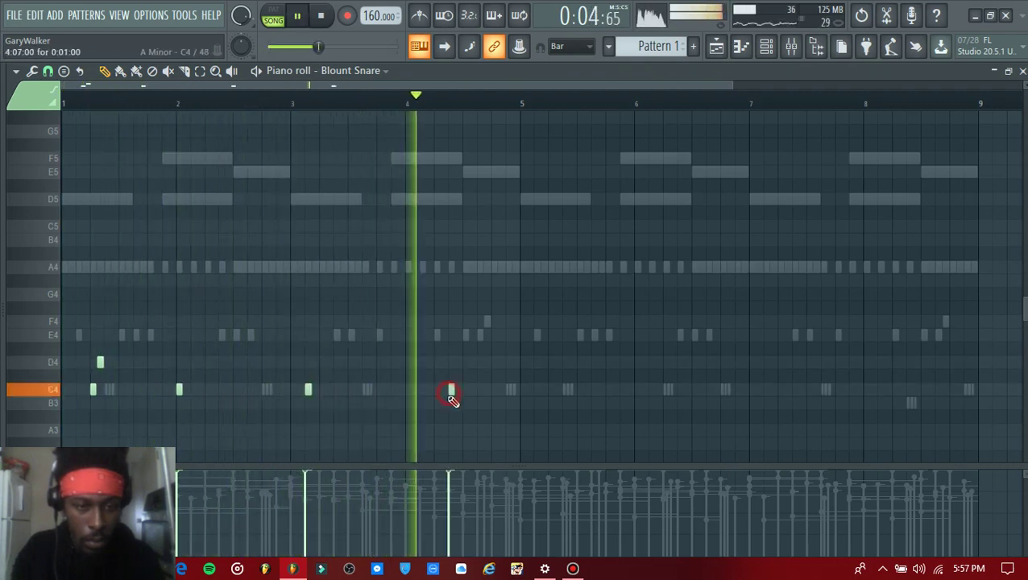
left_click(494, 391)
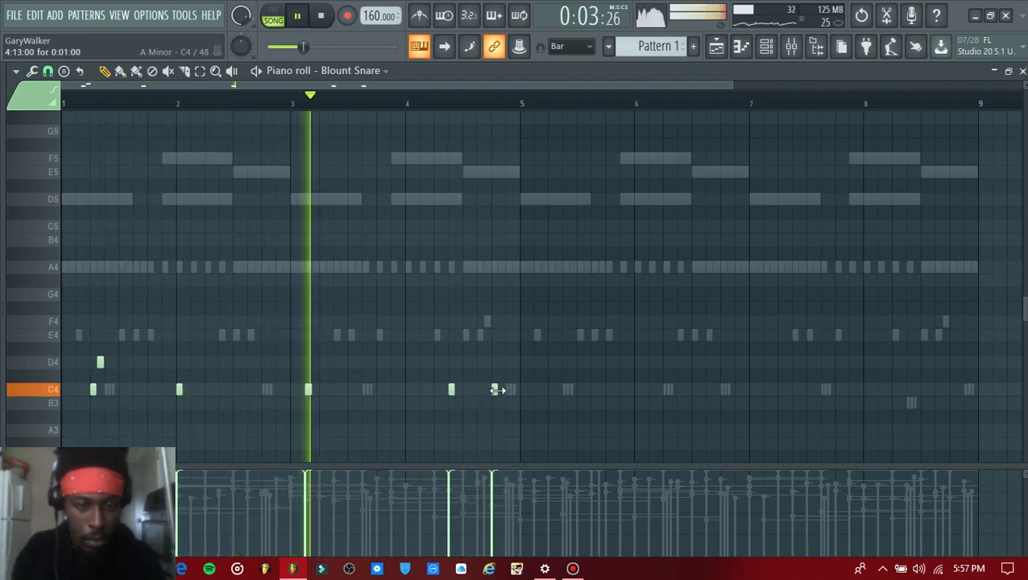
left_click(505, 392)
left_click(519, 391)
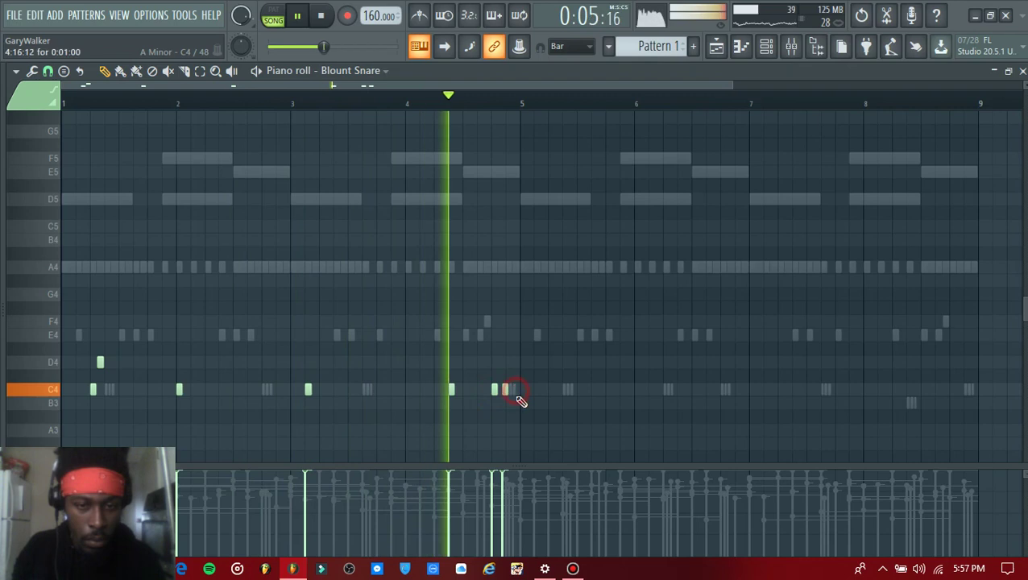
left_click_drag(521, 391, 515, 393)
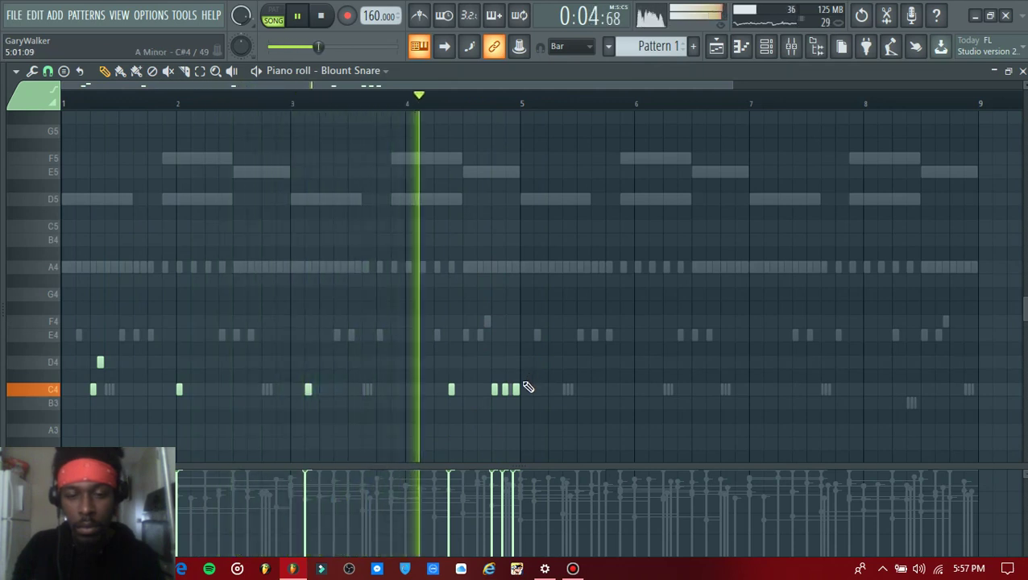
Step: Lower the velocity of all Blount Snare notes together slightly
key("ctrl+a")
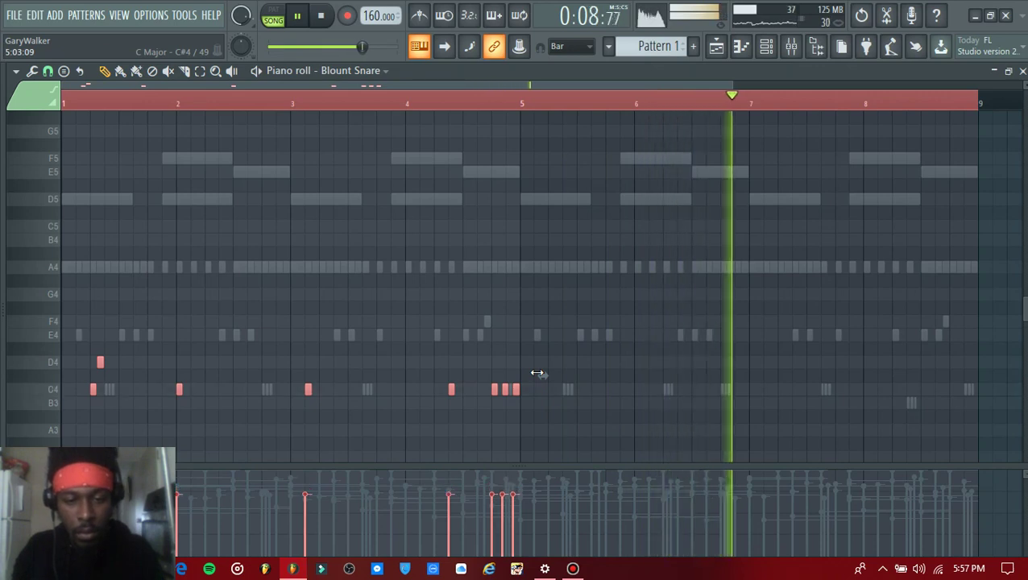
left_click(478, 99)
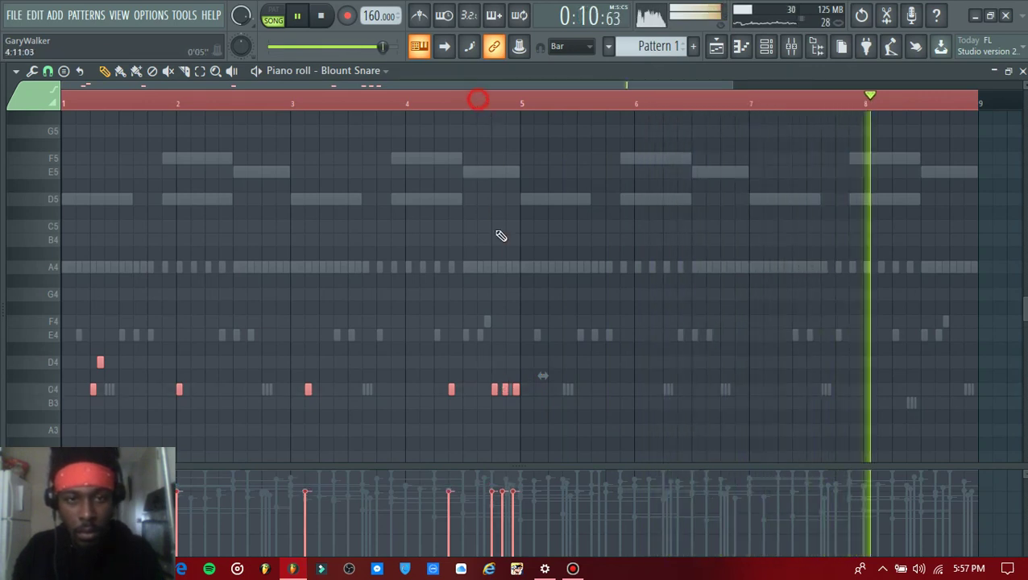
left_click(486, 351, "ctrl")
left_click_drag(486, 351, 530, 422)
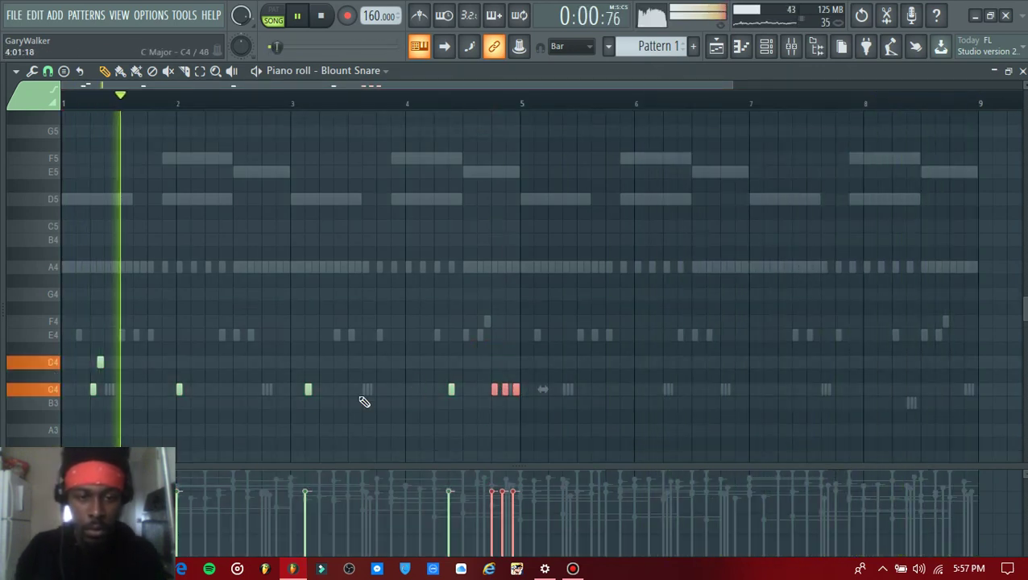
Step: Transpose the Blount Snare note in bar 3 up to E4
left_click_drag(311, 393, 318, 401)
key("shift+Up")
key("shift+Up")
key("shift+Up")
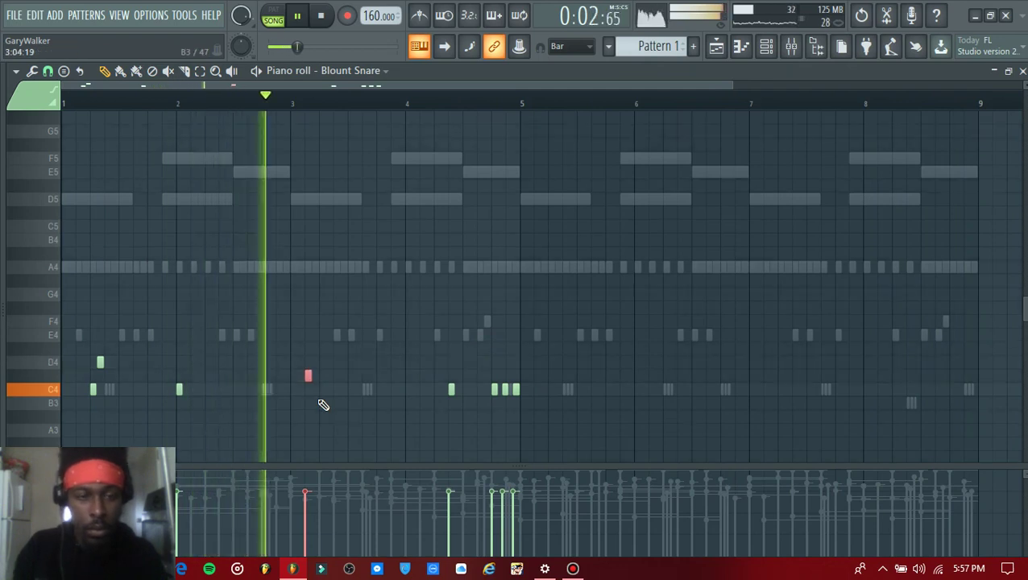
key("shift+Up")
Step: Transpose the Blount Snare note at the start of bar 2 up to A4
left_click_drag(219, 384, 179, 401)
key("shift+Up")
key("shift+Up")
key("shift+Up")
key("shift+Up")
key("shift+Up")
key("shift+Up")
key("shift+Up")
key("shift+Up")
key("shift+Up")
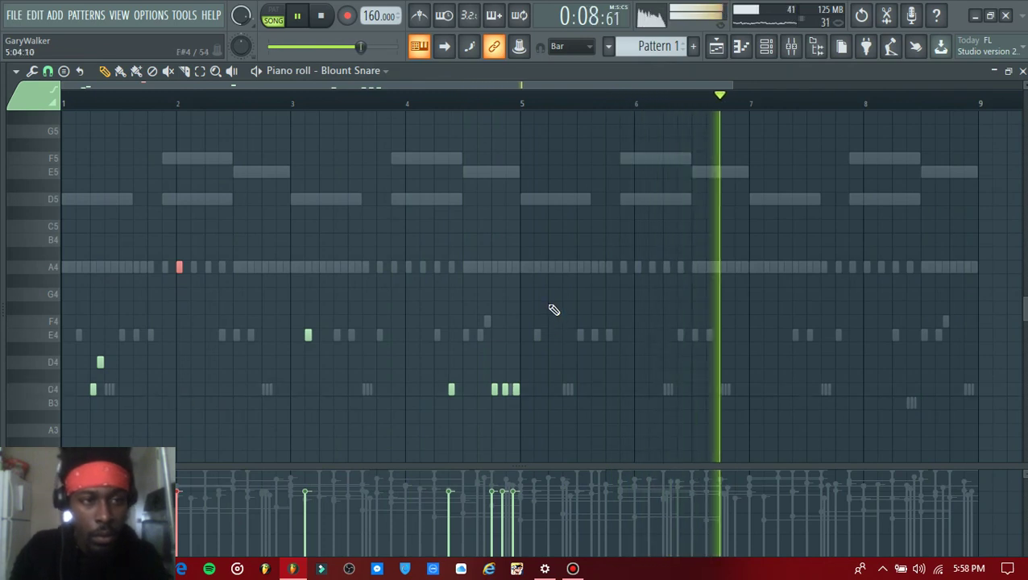
Step: Transpose the single Blount Snare note before the three-note roll in bar 4 up to E4
scroll(551, 312, "up", 3)
scroll(551, 313, "down", 3)
left_click_drag(482, 338, 449, 360)
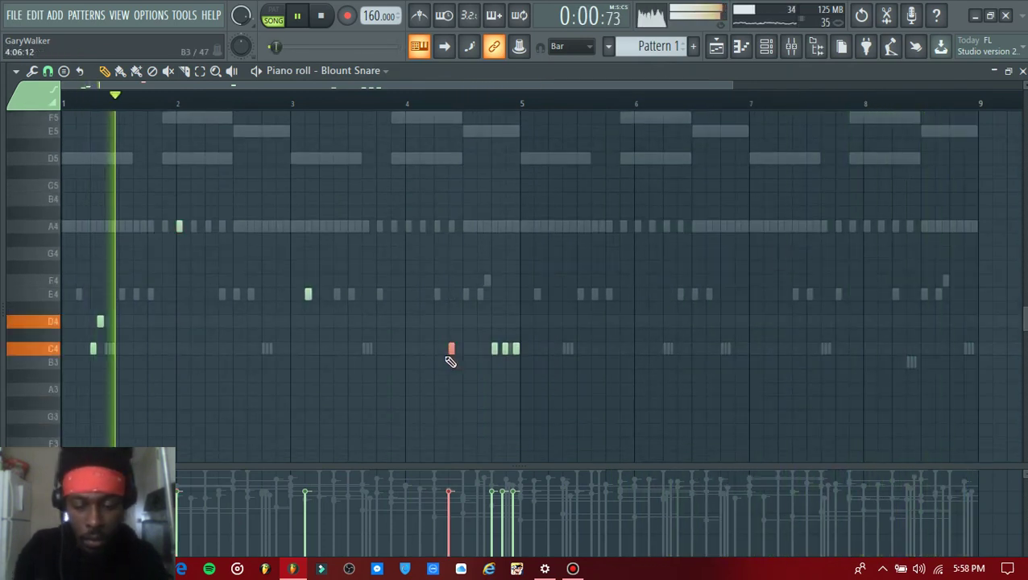
key("shift+Up")
key("shift+Up")
key("shift+Up")
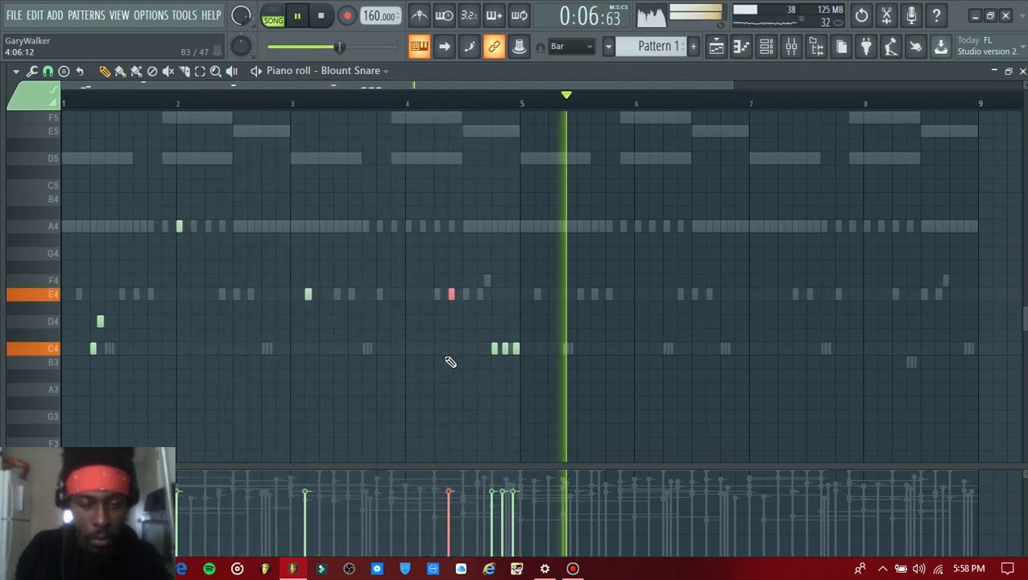
Step: Duplicate the Blount Snare notes of bars 1 to 4 into bars 5 to 8 and deselect them
left_click_drag(519, 104, 173, 164)
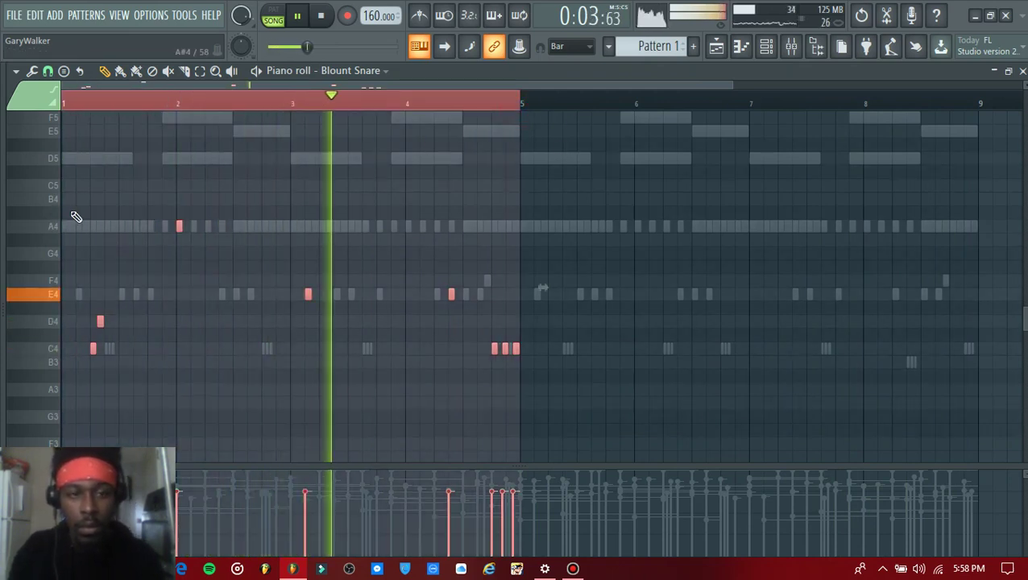
key("ctrl+b")
left_click(684, 288, "ctrl")
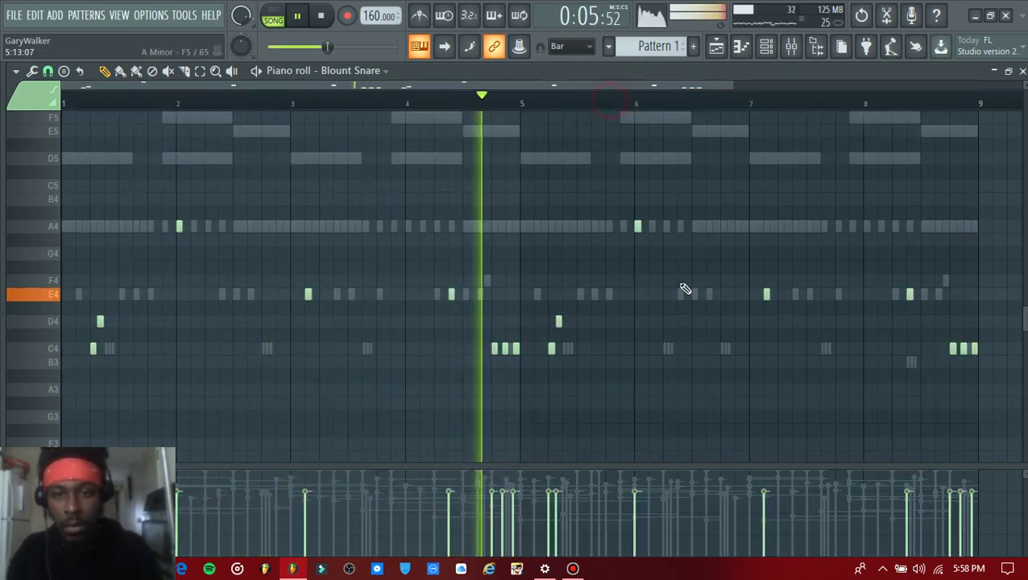
Step: Add extra Blount Snare C4 notes on step 7 of bar 6 and step 3 of bar 8
left_click(680, 348)
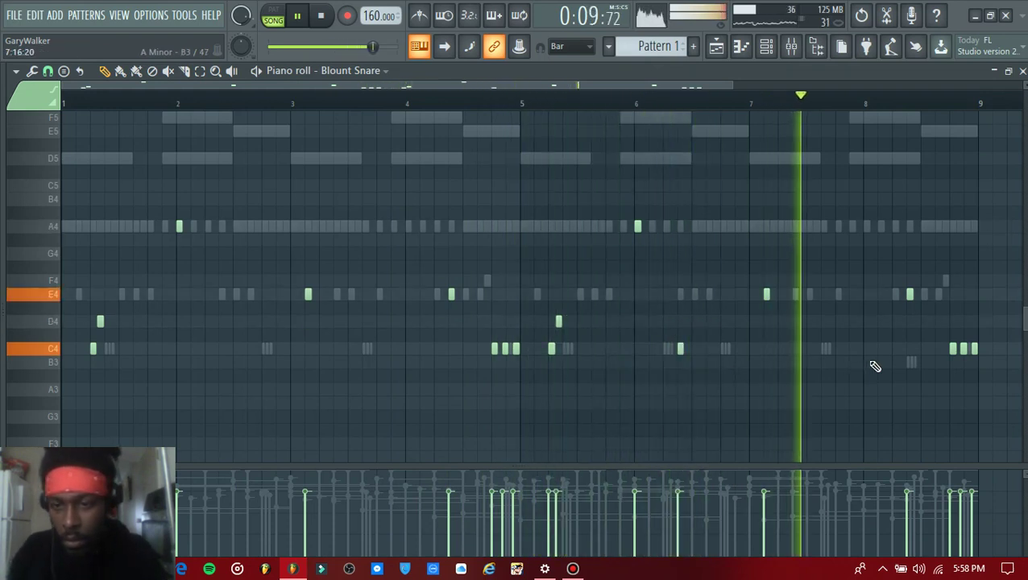
left_click(881, 349)
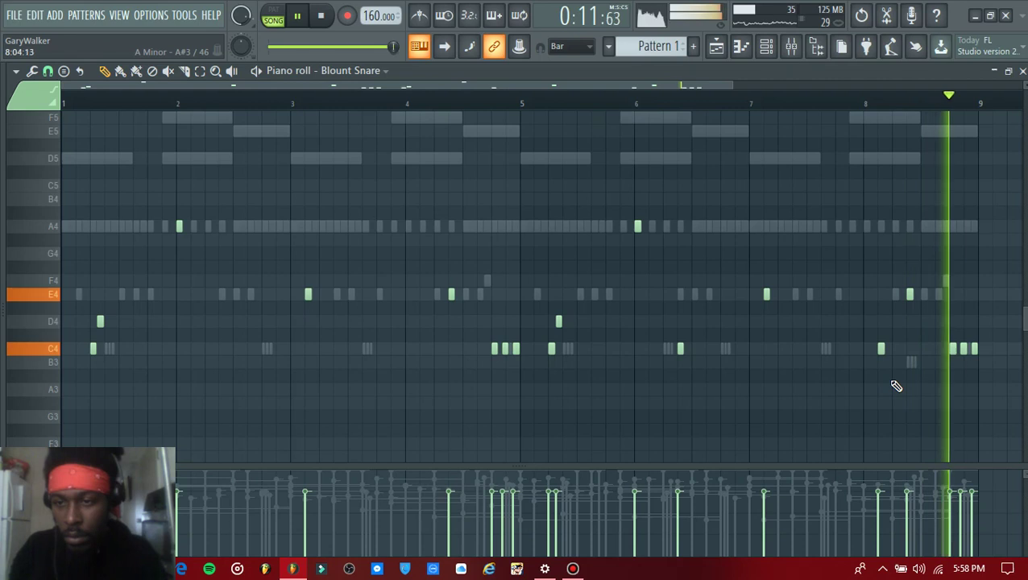
Step: Randomize the velocities of the Blount Snare notes
left_click(822, 251)
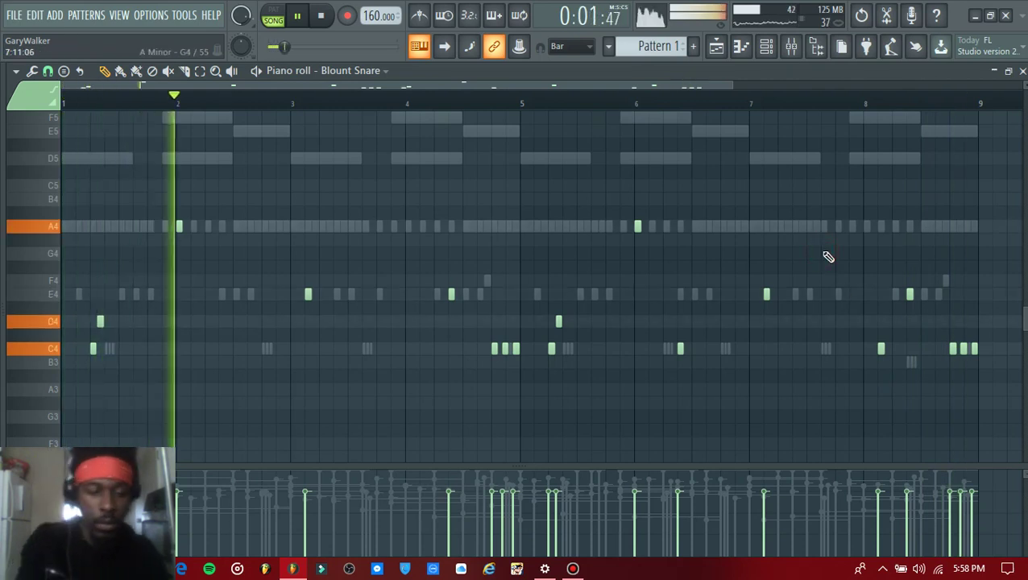
key("alt+r")
key("Return")
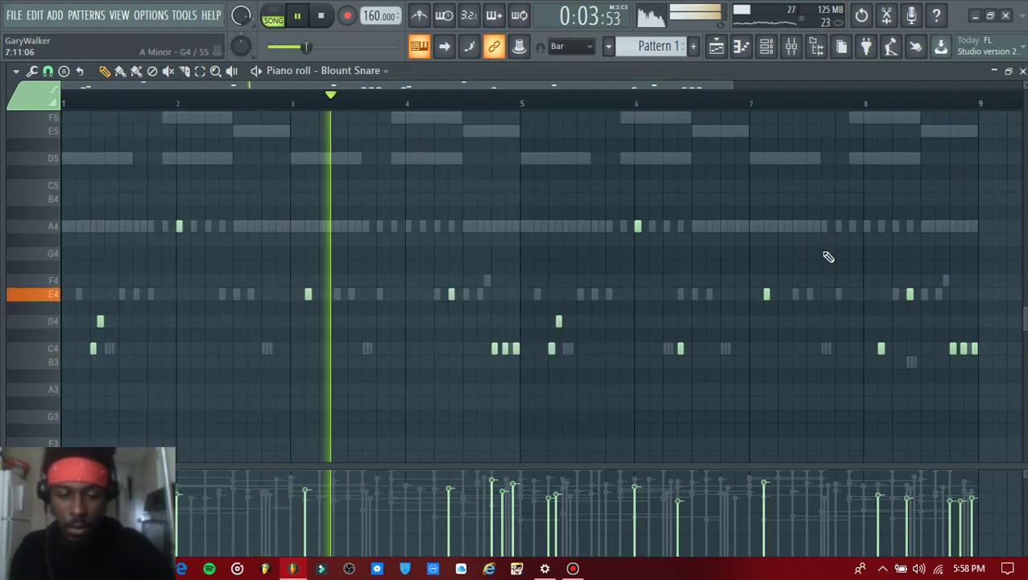
Step: Close the piano roll and collapse the Snares folder in the sample browser
key("F7")
left_click(6, 314)
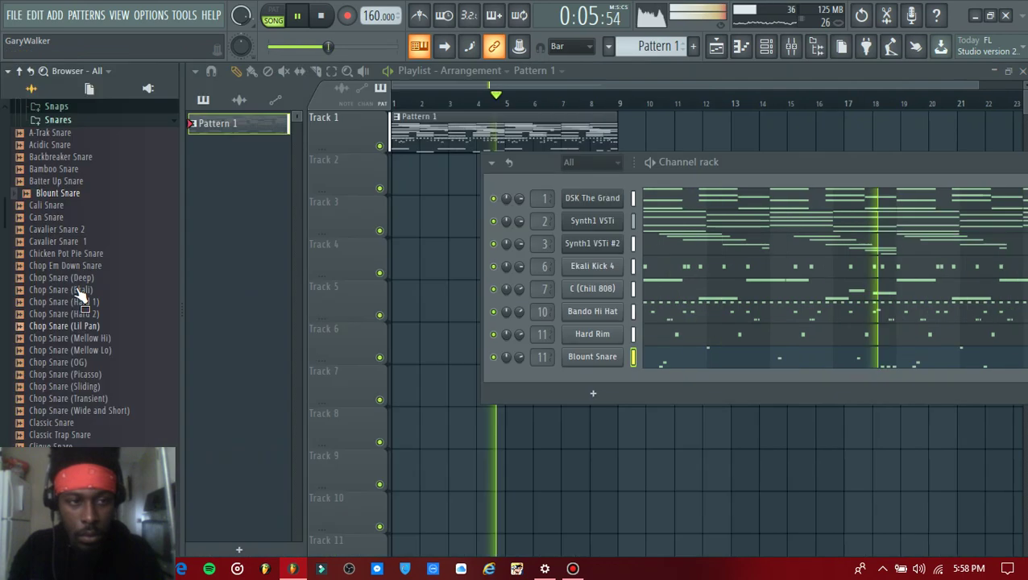
scroll(89, 202, "up", 2)
left_click(87, 194)
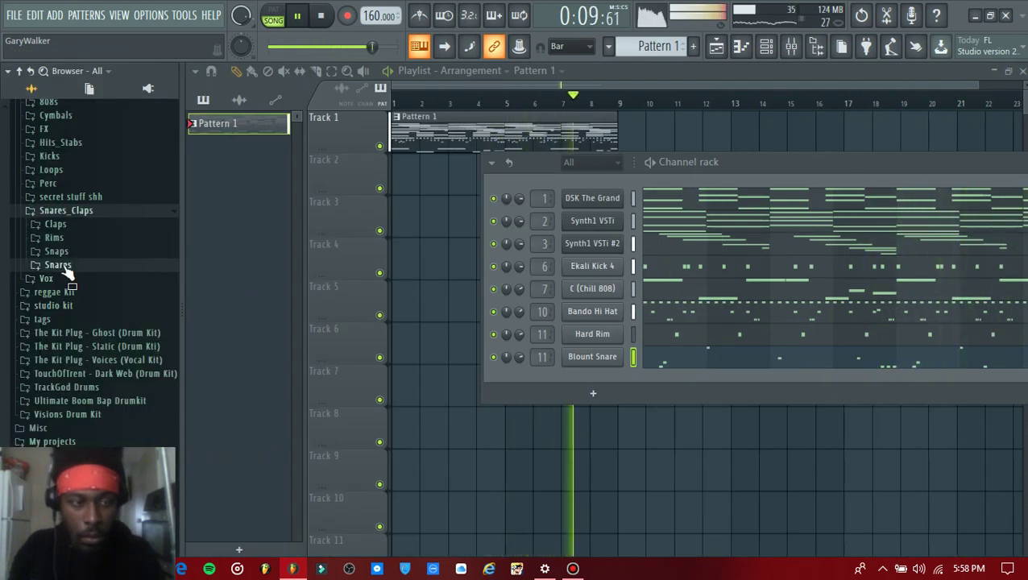
scroll(71, 268, "up", 3)
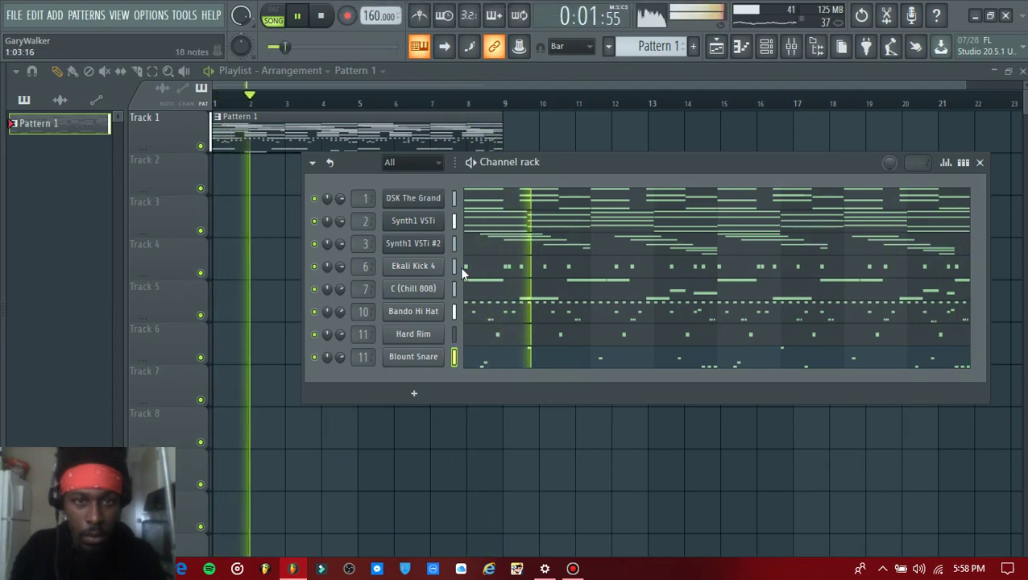
Step: Hide the channel rack and lower the Insert 11 fader to about -7.0 dB in the mixer
key("F6")
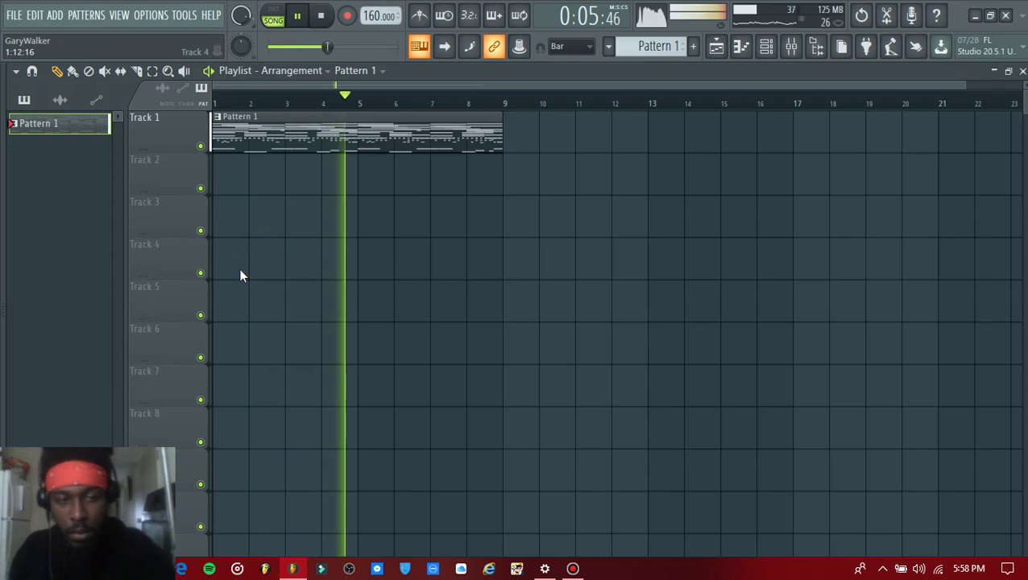
key("F9")
scroll(204, 320, "down", 4)
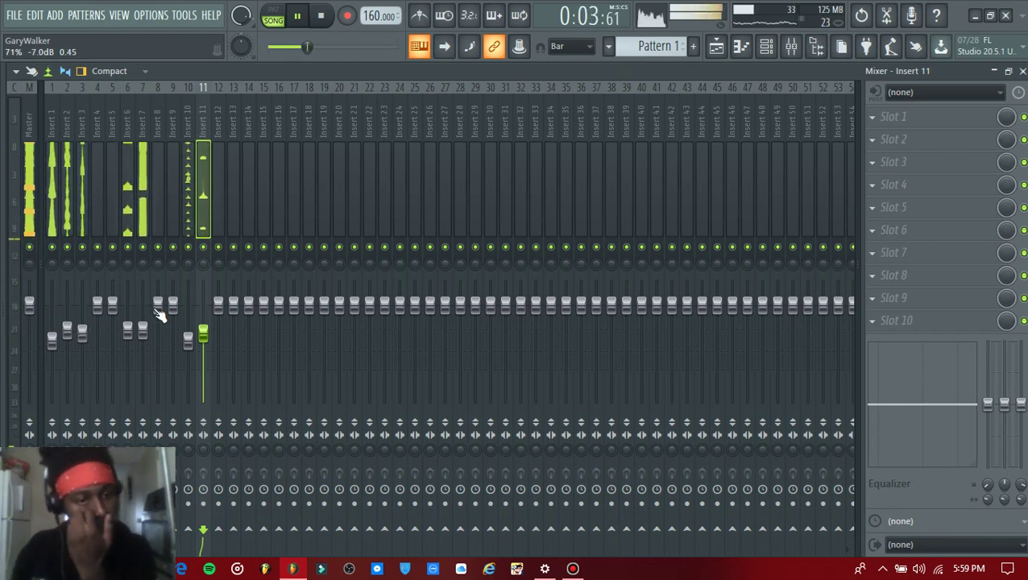
Step: Insert Fruity Multiband Compressor in the Master track's first effect slot
left_click(28, 205)
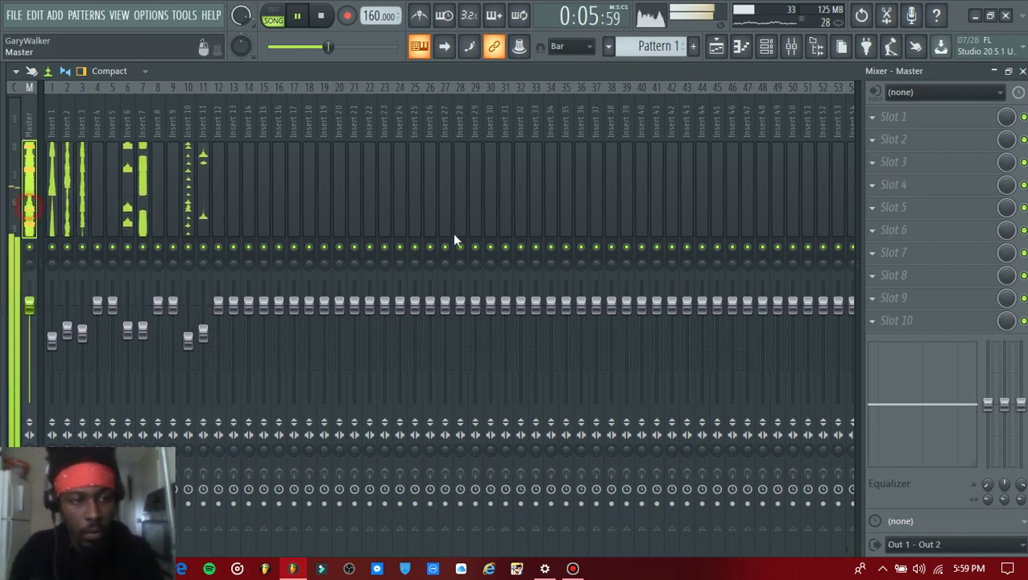
left_click(875, 117)
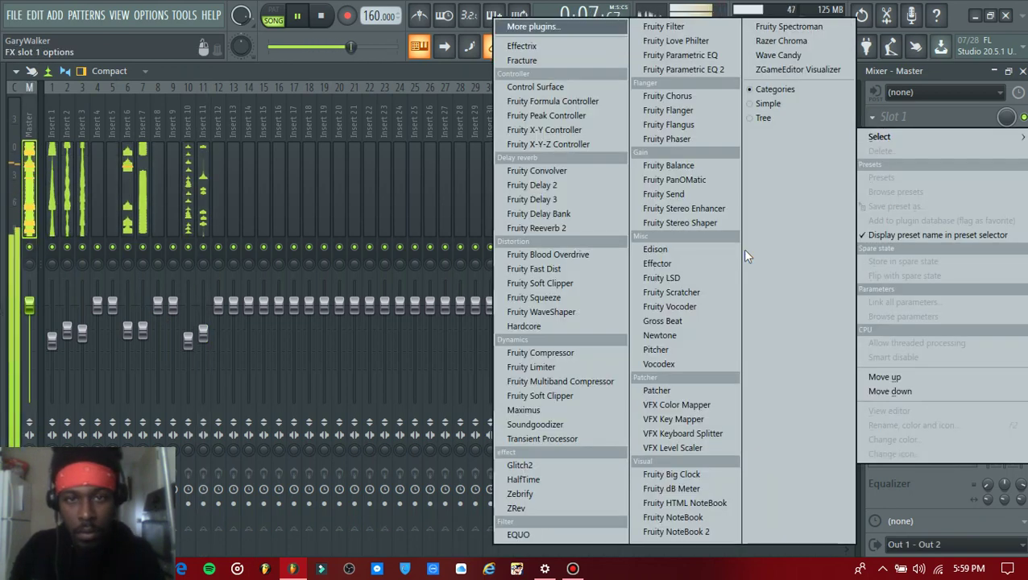
left_click(569, 382)
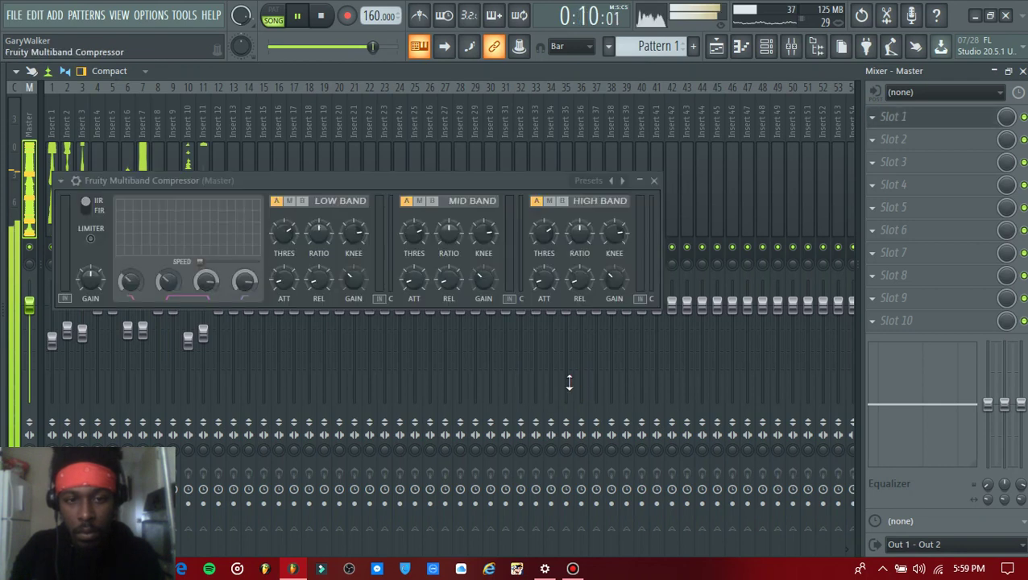
Step: Load the compressor's Mastering 2.4dB preset with master gain at about 3.7 dB, then close it and return to the channel rack
left_click(622, 181)
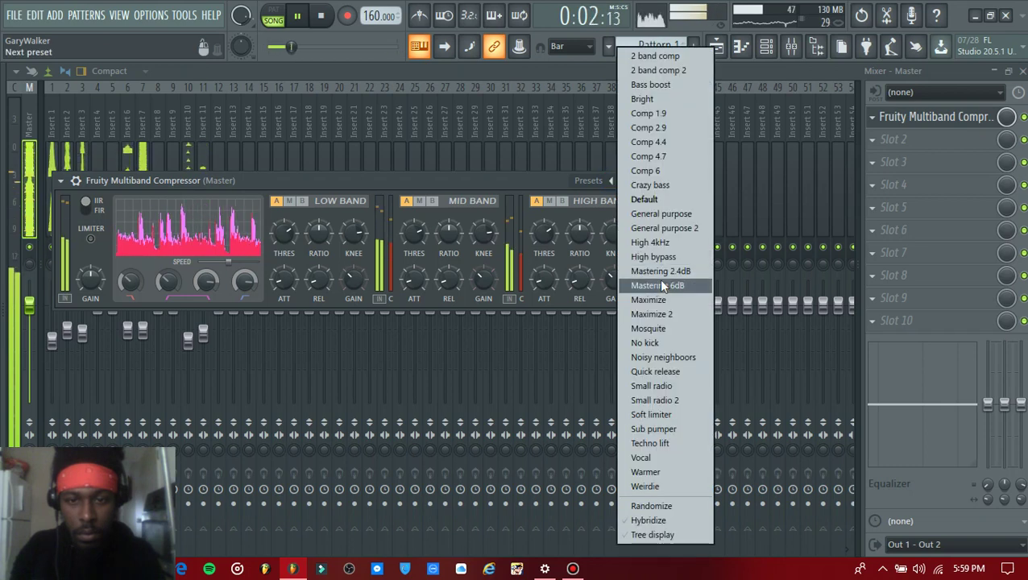
left_click(661, 273)
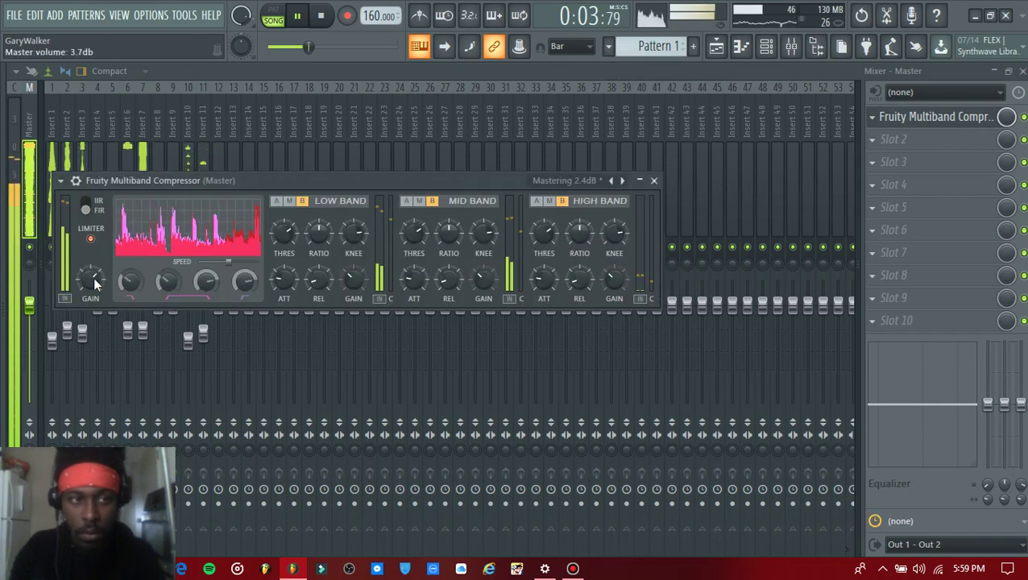
left_click(653, 180)
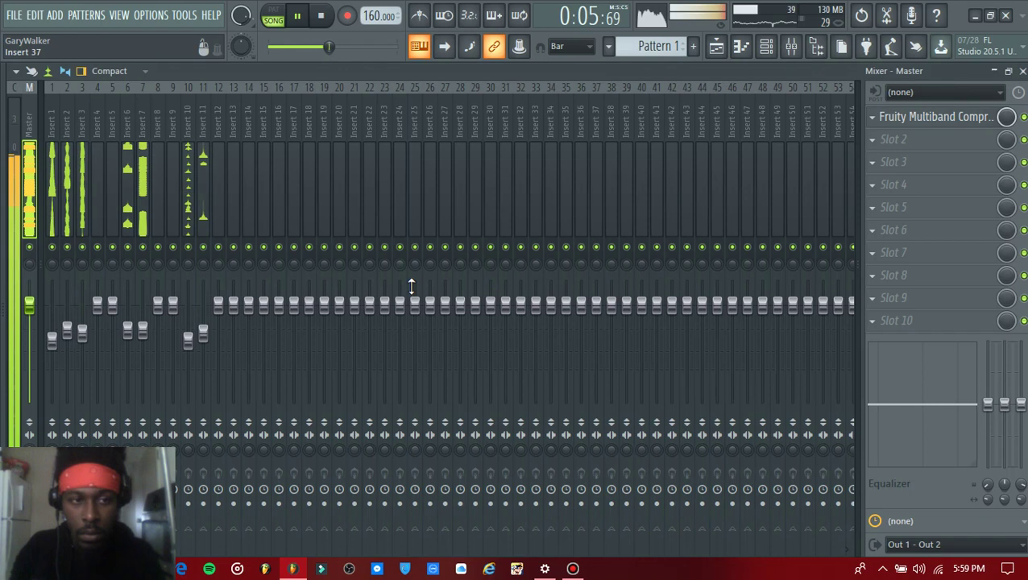
key("F9")
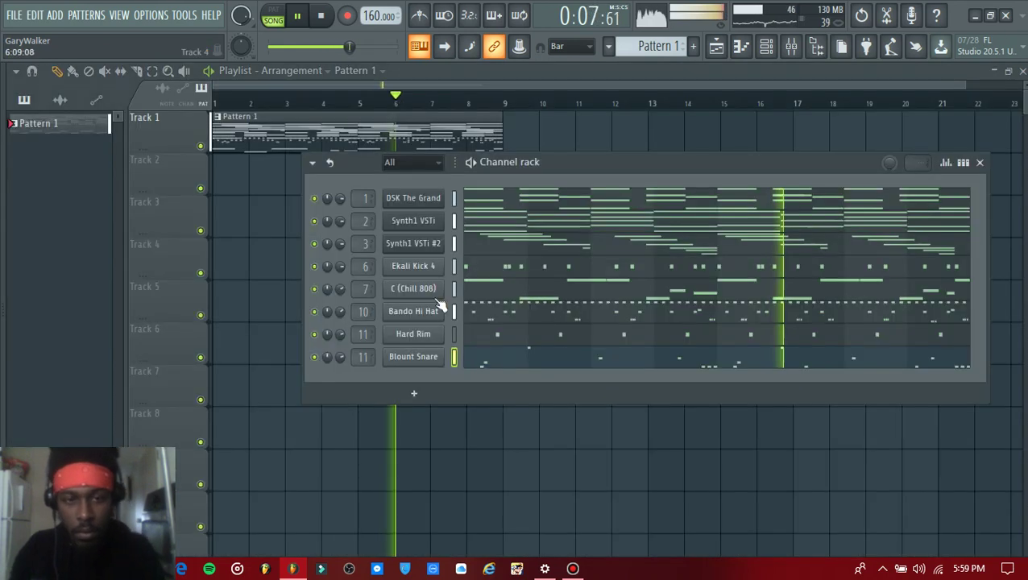
Step: Hide the channel rack and split Pattern 1 by channel into one pattern per instrument
left_click(257, 361, "ctrl")
key("F6")
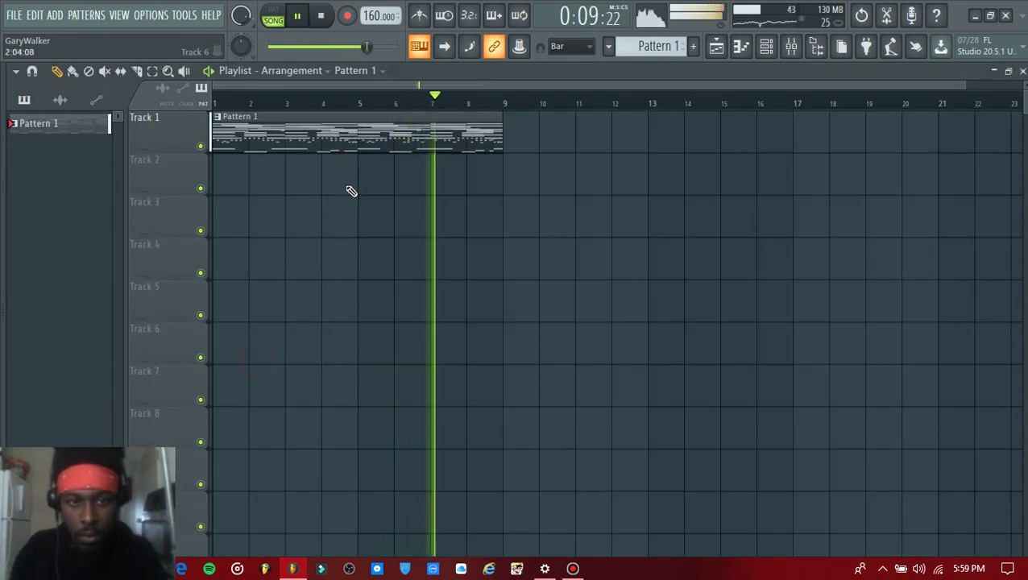
left_click(609, 46)
left_click(690, 289)
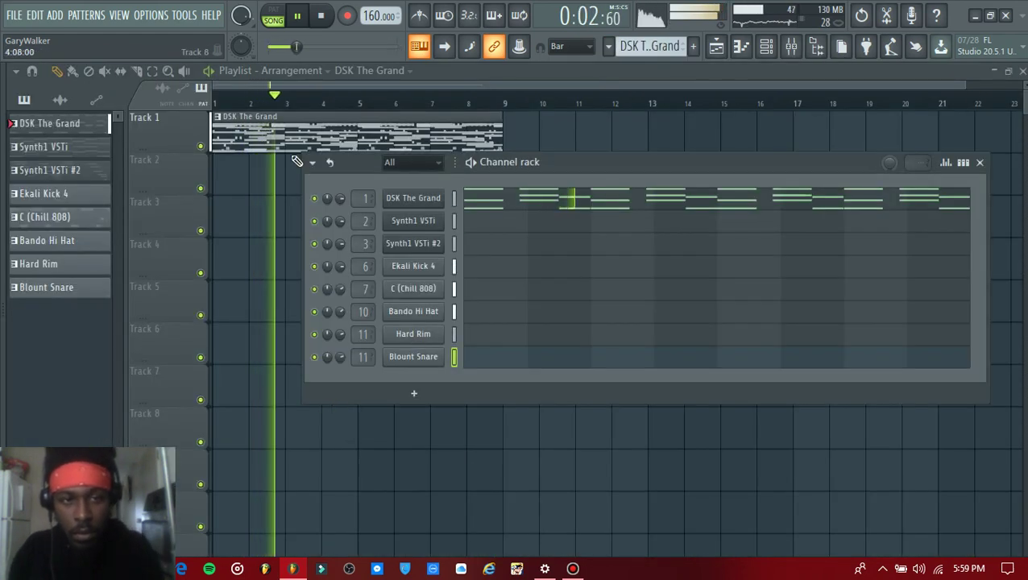
key("F6")
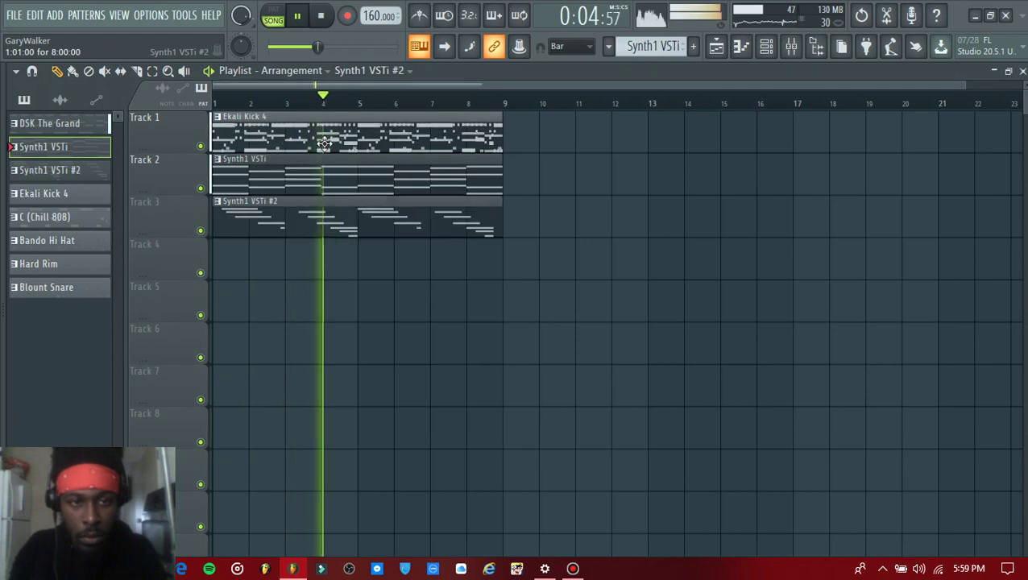
Step: Spread the stacked pattern clips over Tracks 1 to 8, from DSK The Grand on Track 1 to Blount Snare on Track 8
left_click_drag(305, 274, 308, 275)
left_click_drag(338, 132, 263, 393)
left_click_drag(320, 137, 269, 431)
Step: Duplicate the eight-bar block of all eight tracks back to back up to bar 73, then delete the last copy at bar 65
left_click_drag(339, 469, 368, 138)
key("ctrl+b")
key("ctrl+b")
key("ctrl+b")
key("ctrl+b")
key("ctrl+b")
key("ctrl+b")
key("ctrl+b")
key("ctrl+b")
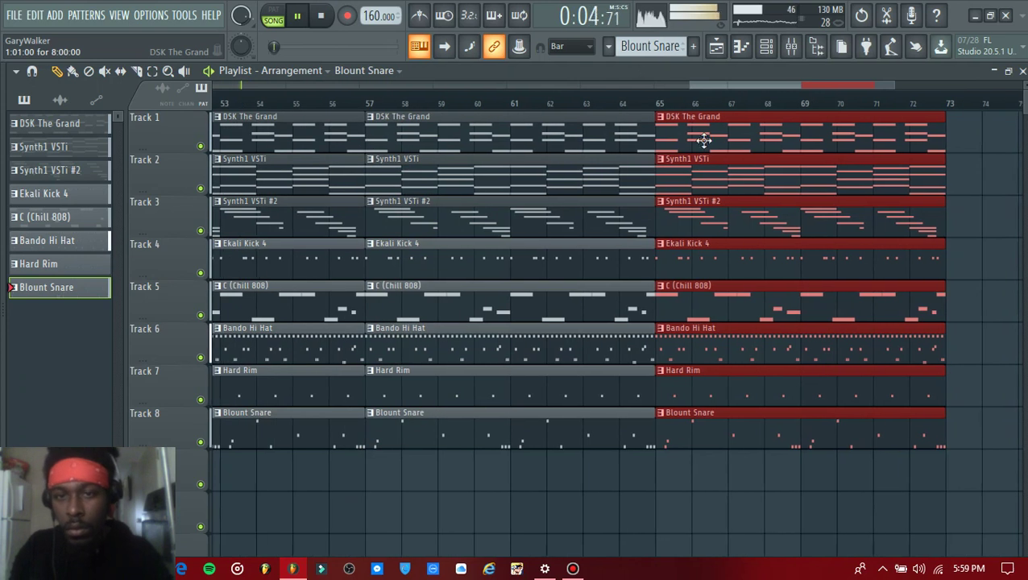
right_click(716, 387)
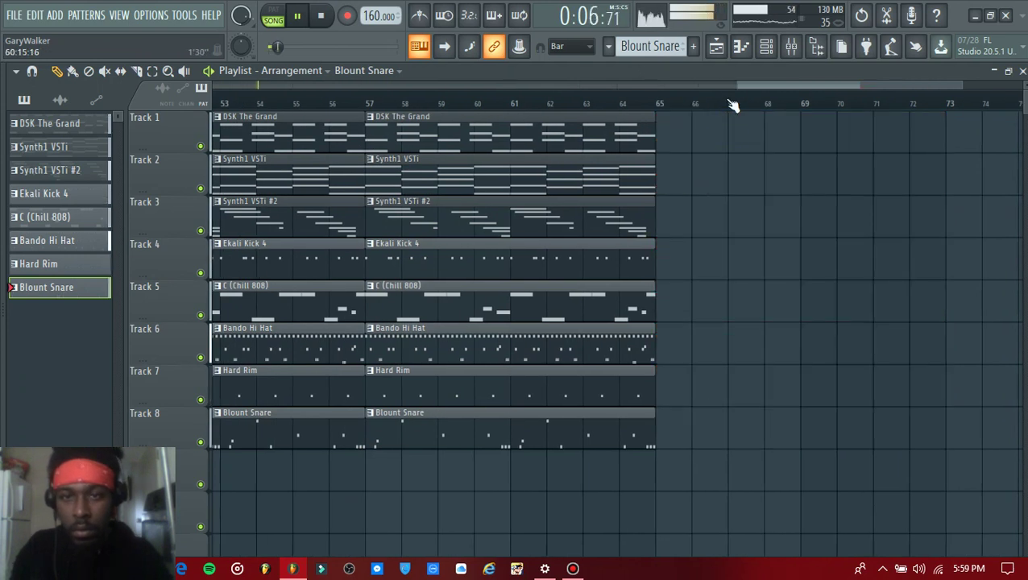
Step: Move the last two blocks to start at bar 57 and duplicate the three melodic clips from bar 41 into bar 49
left_click_drag(737, 85, 44, 173)
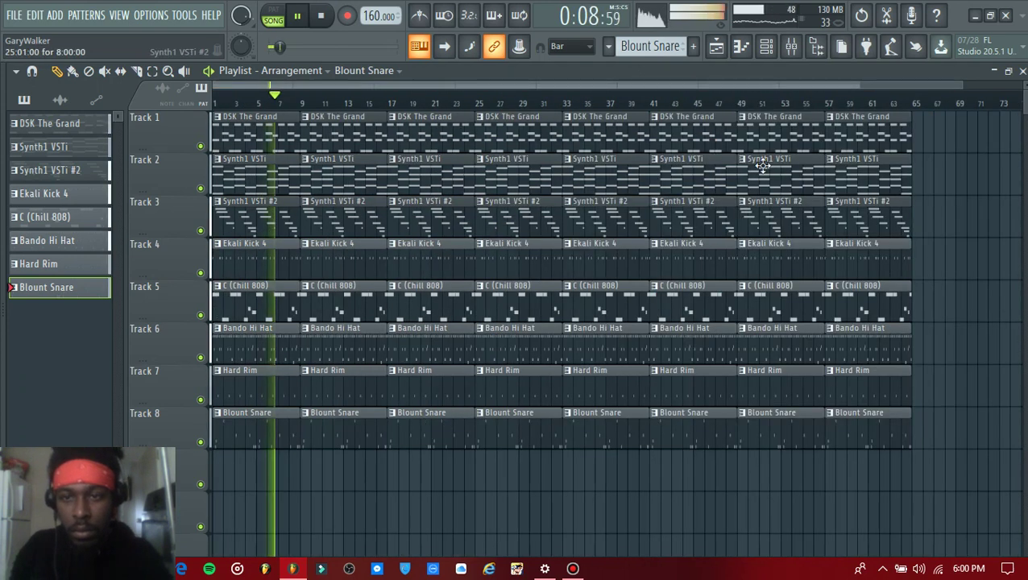
left_click_drag(769, 110, 909, 443)
left_click_drag(763, 317, 851, 318)
left_click(759, 350, "ctrl")
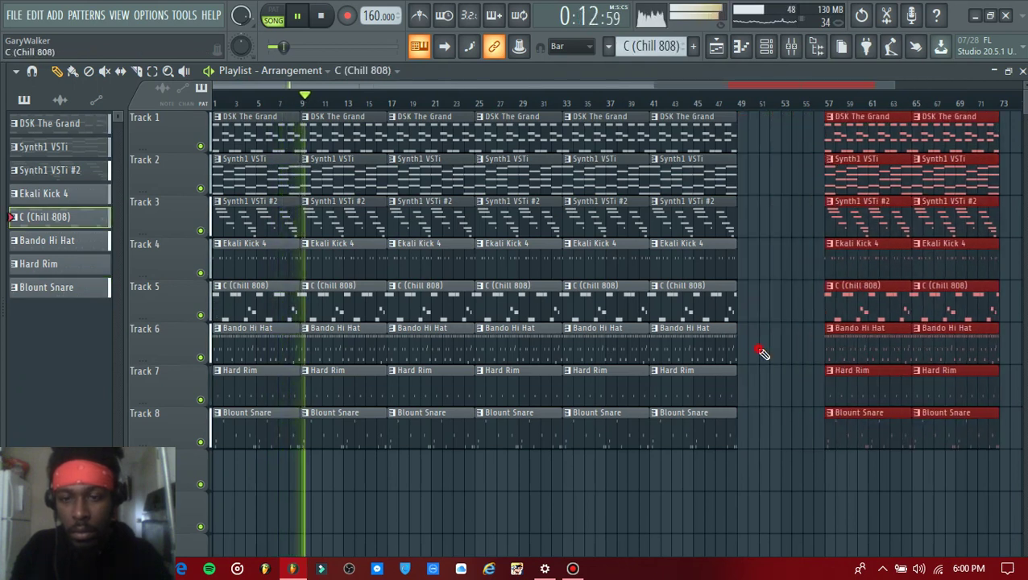
left_click_drag(698, 139, 680, 188)
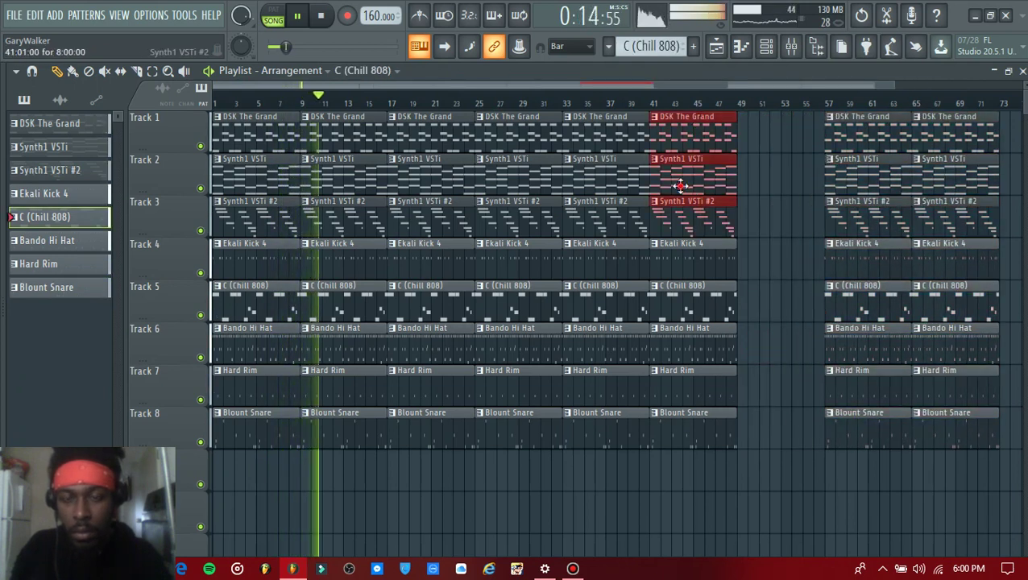
key("ctrl+b")
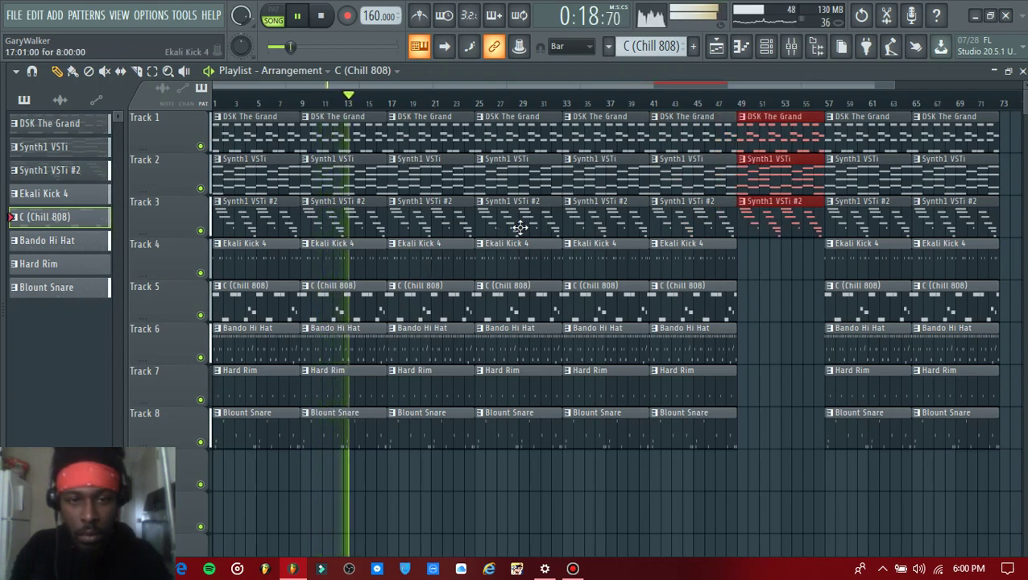
Step: Delete the kick, 808, hi-hat, rim and snare clips that start at bar 25
right_click(530, 261)
right_click(529, 294)
right_click(531, 342)
right_click(531, 380)
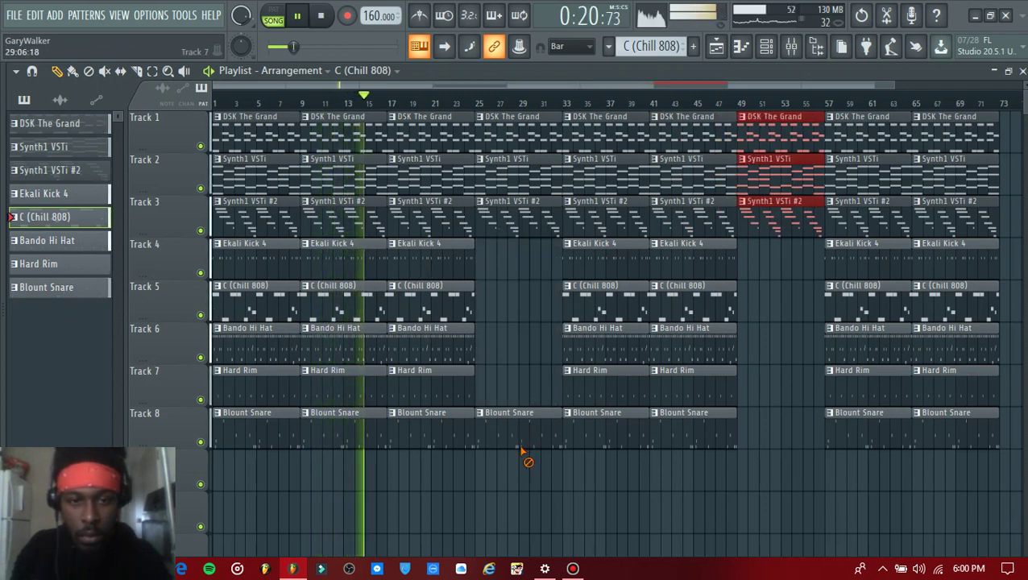
right_click(529, 423)
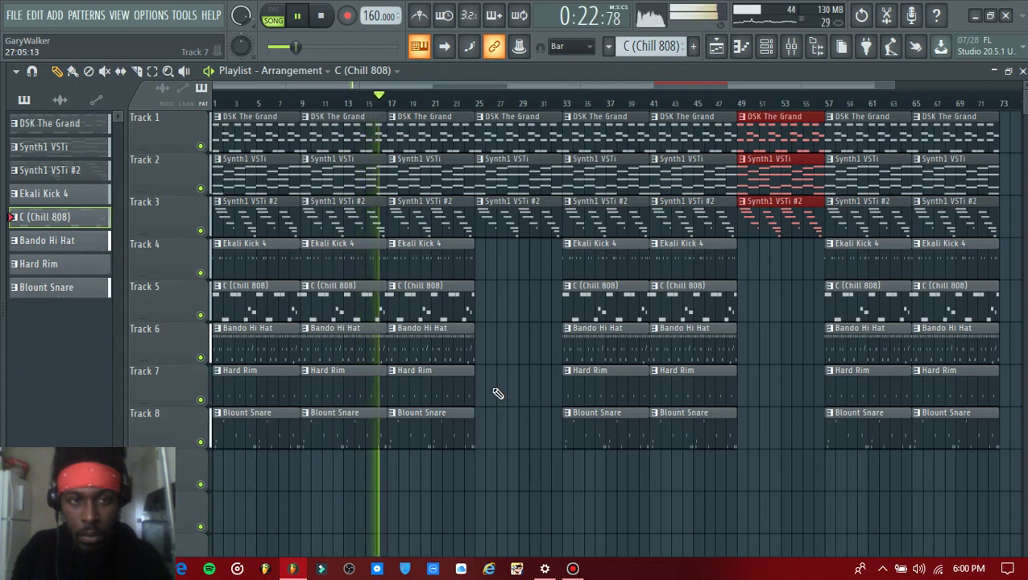
Step: Delete the kick, 808, hi-hat, rim and snare clips that start at bar 1
right_click(266, 256)
right_click(266, 300)
right_click(267, 342)
right_click(268, 383)
right_click(269, 426)
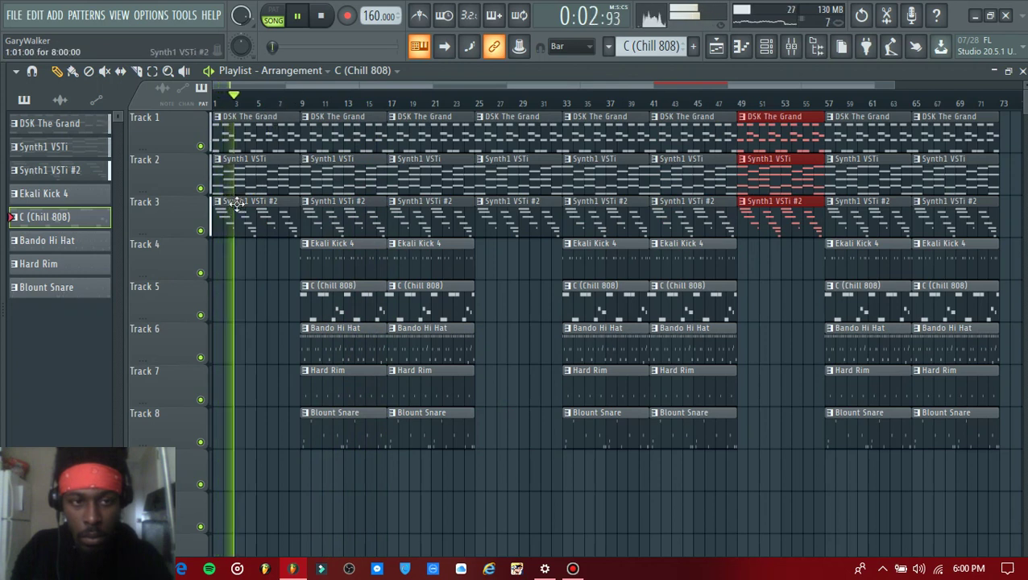
Step: Delete the Synth1 VSTi clips at bars 1 and 17 and the Synth1 VSTi #2 clips at bars 1 and 9
right_click(225, 179)
right_click(235, 211)
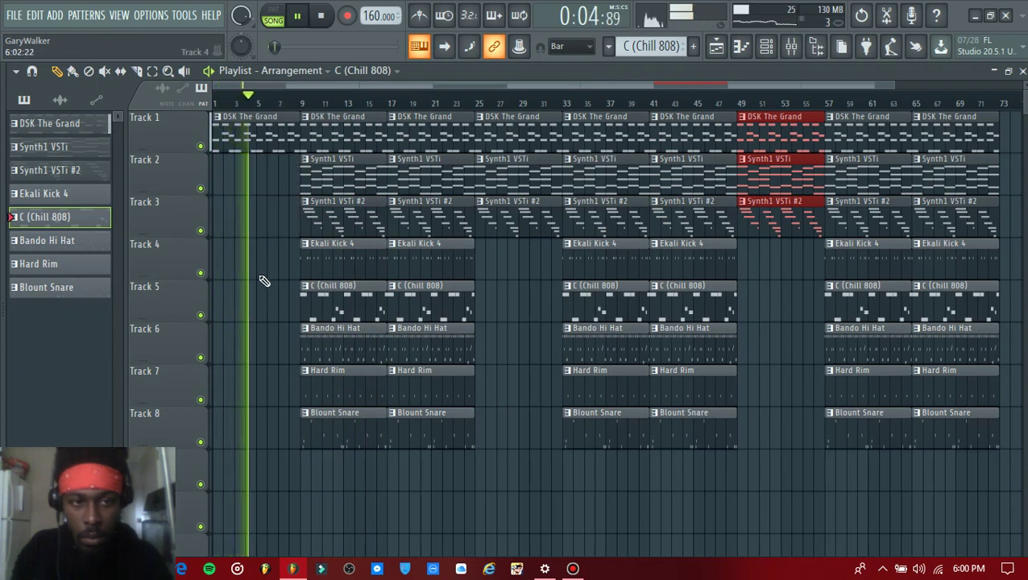
right_click(338, 224)
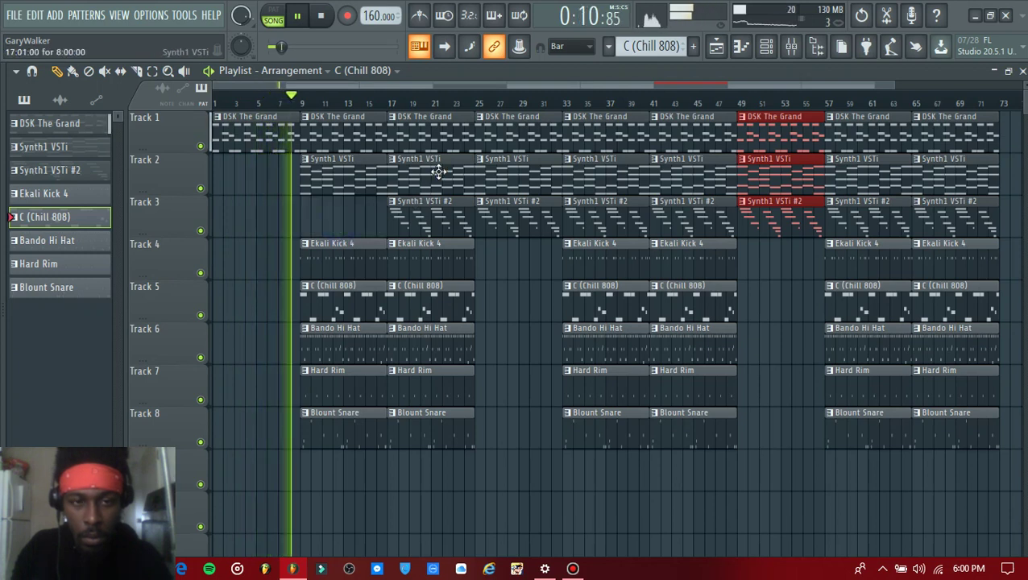
right_click(439, 172)
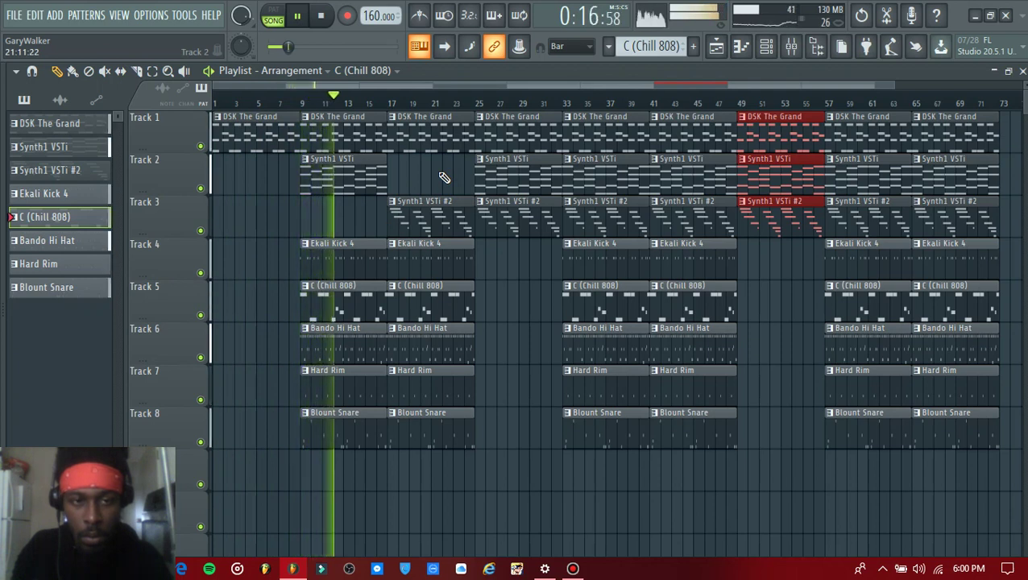
Step: Replace the Blount Snare clips at bars 9 and 17 with two-bar clips at bars 11, 15, 19 and 23
right_click(333, 446)
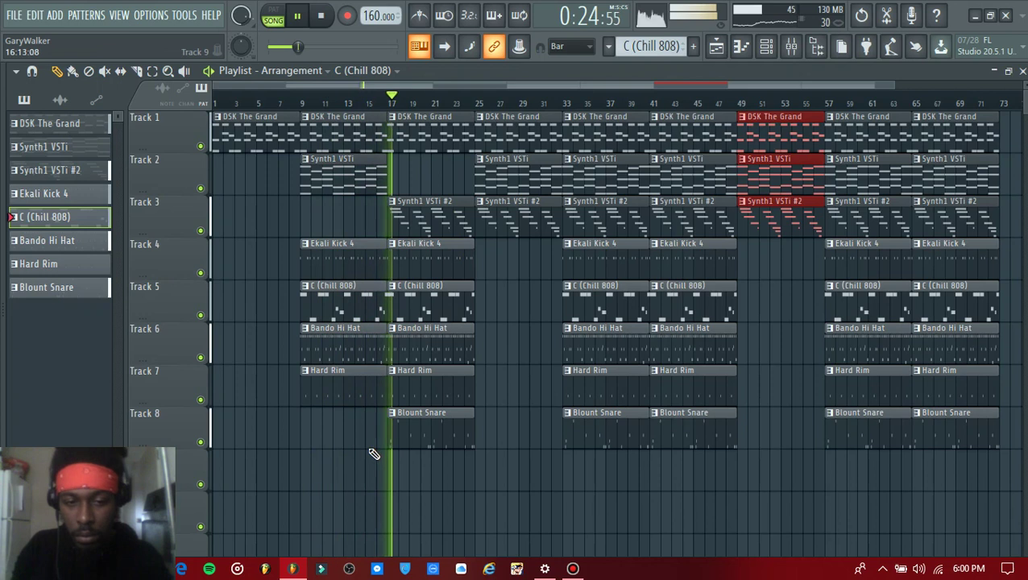
left_click_drag(403, 449, 401, 448)
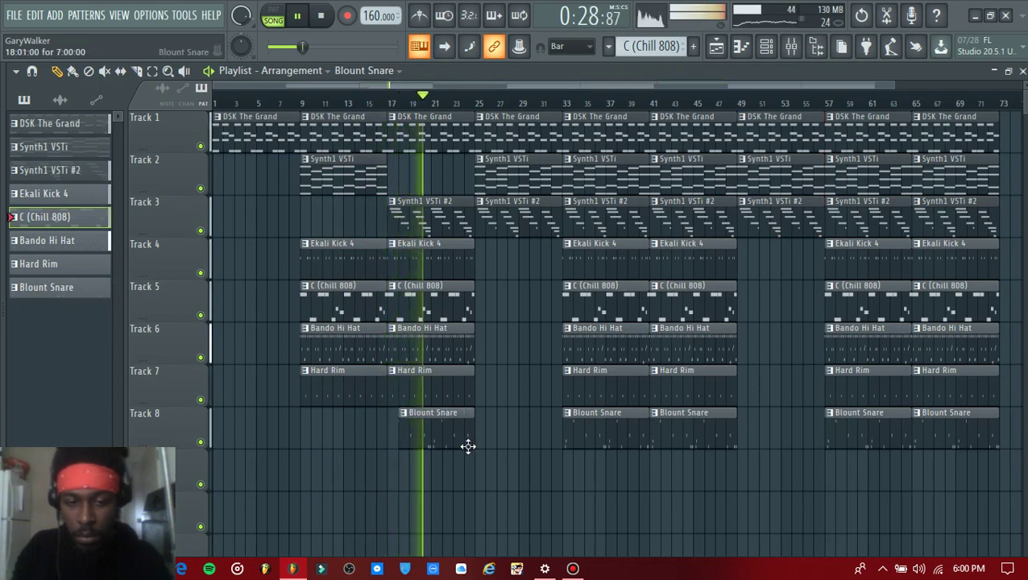
left_click_drag(472, 445, 335, 428)
left_click(335, 428)
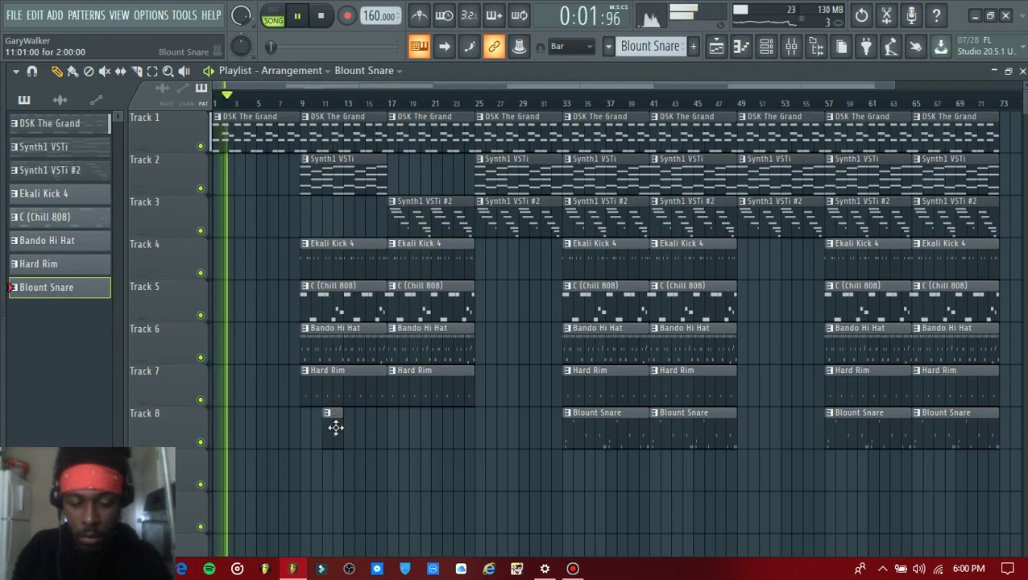
left_click(370, 434)
mouse_move(394, 408)
left_mouse_down()
mouse_move(335, 454)
mouse_move(328, 433)
mouse_move(417, 440)
left_mouse_up()
left_click(494, 405, "ctrl")
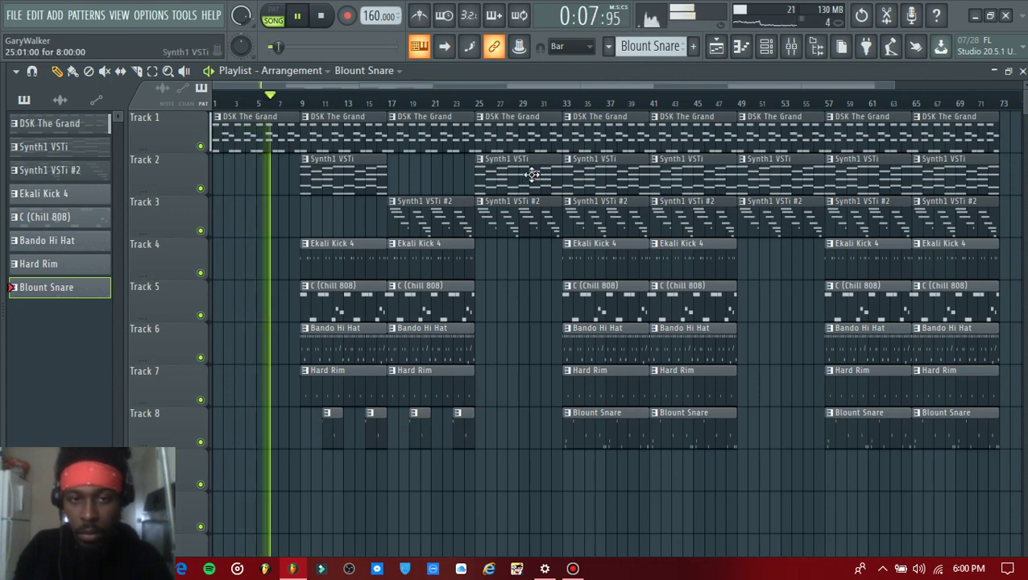
Step: Delete DSK The Grand at bar 25 and Synth1 VSTi #2 and the 808 at bar 33, and trim Synth1 VSTi to start at bar 37
right_click(521, 136)
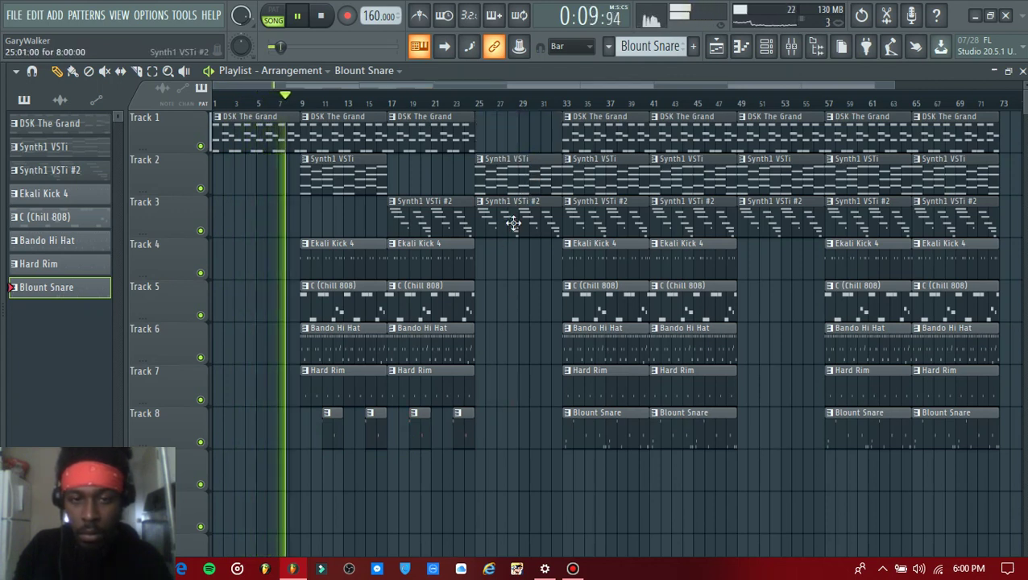
right_click(601, 219)
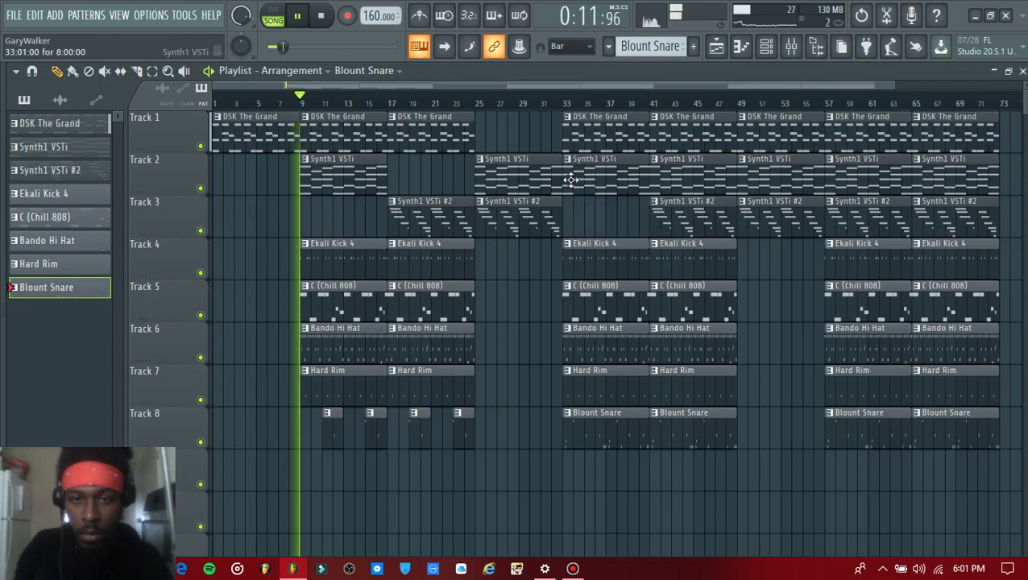
left_click_drag(568, 176, 616, 195)
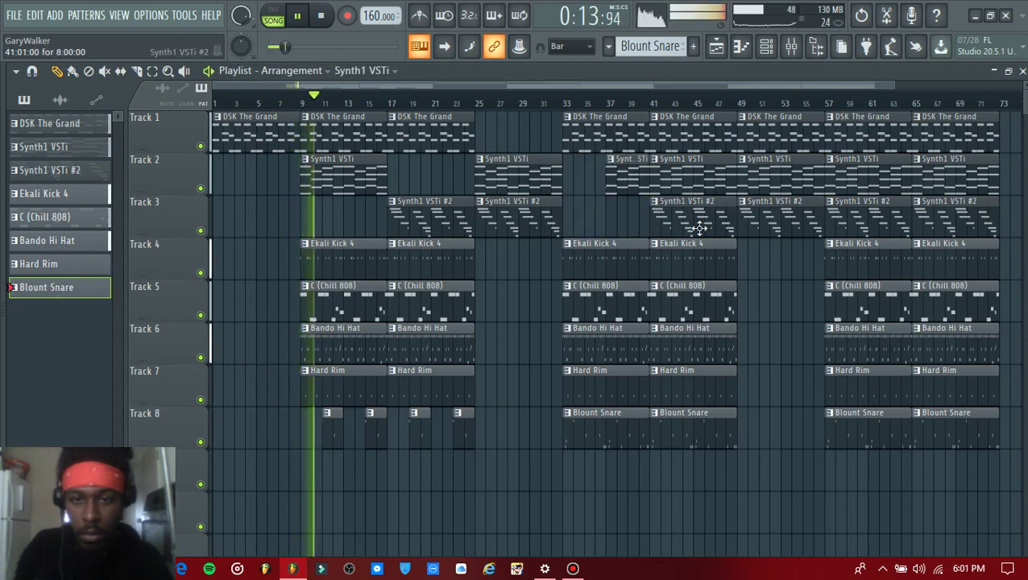
right_click(627, 305)
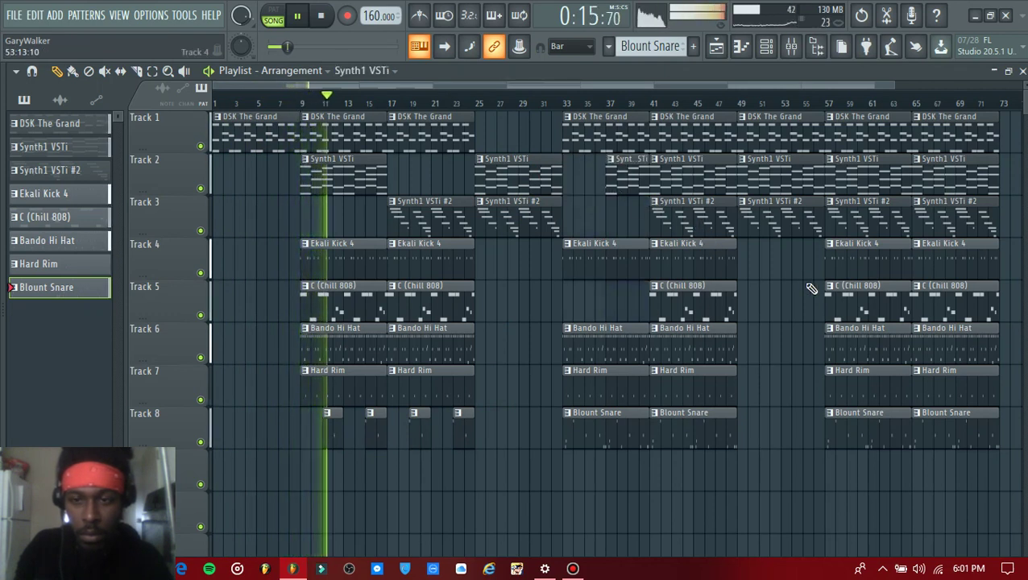
Step: Replace the Synth1 VSTi clip at bar 49 with a four-bar one and trim DSK The Grand there to start at bar 53
right_click(794, 181)
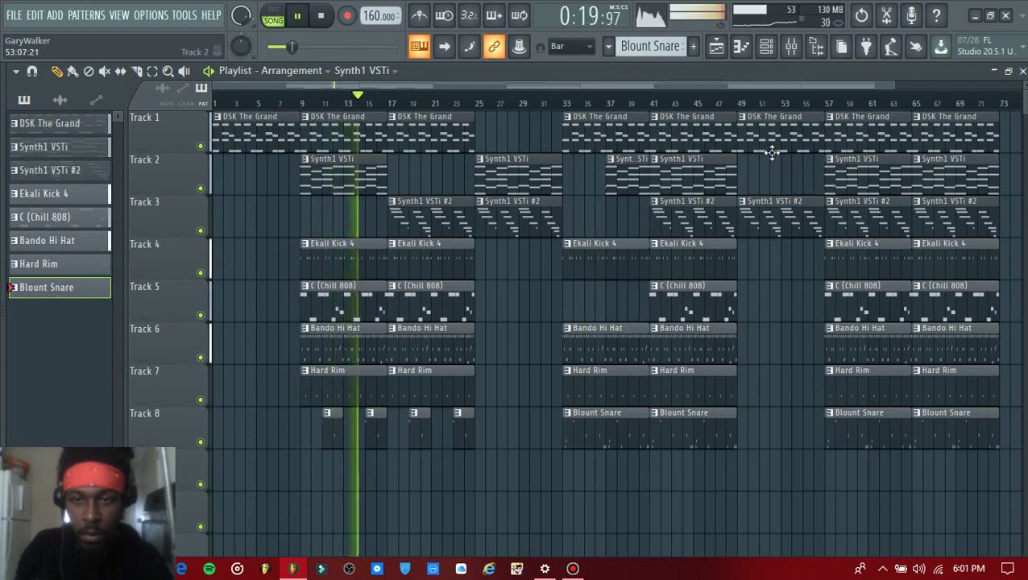
left_click_drag(739, 142, 781, 142)
left_click(747, 184)
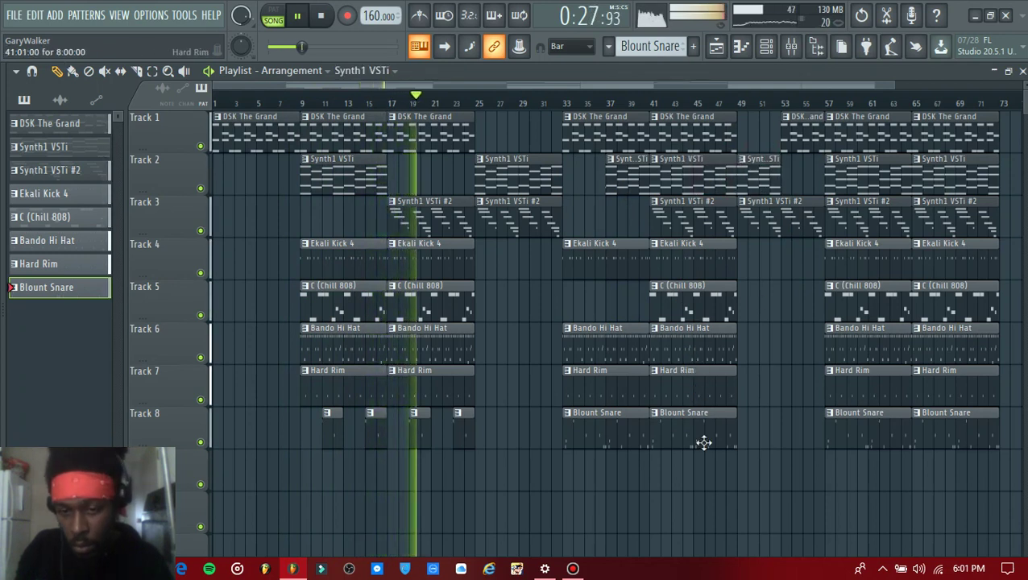
Step: Add two-bar Blount Snare lead-in clips at bars 55 and 31
left_click(754, 439)
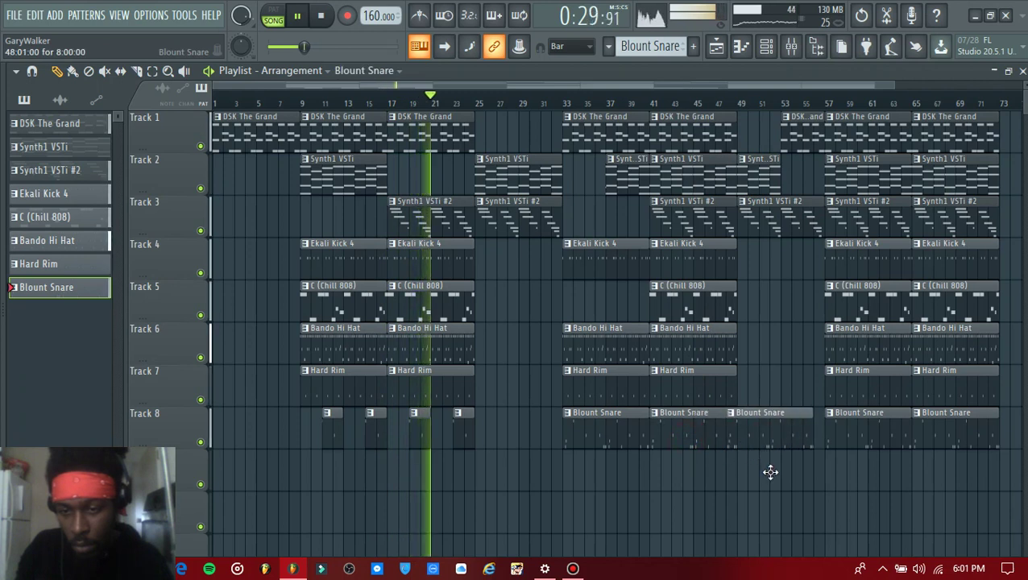
left_click_drag(735, 433, 807, 462)
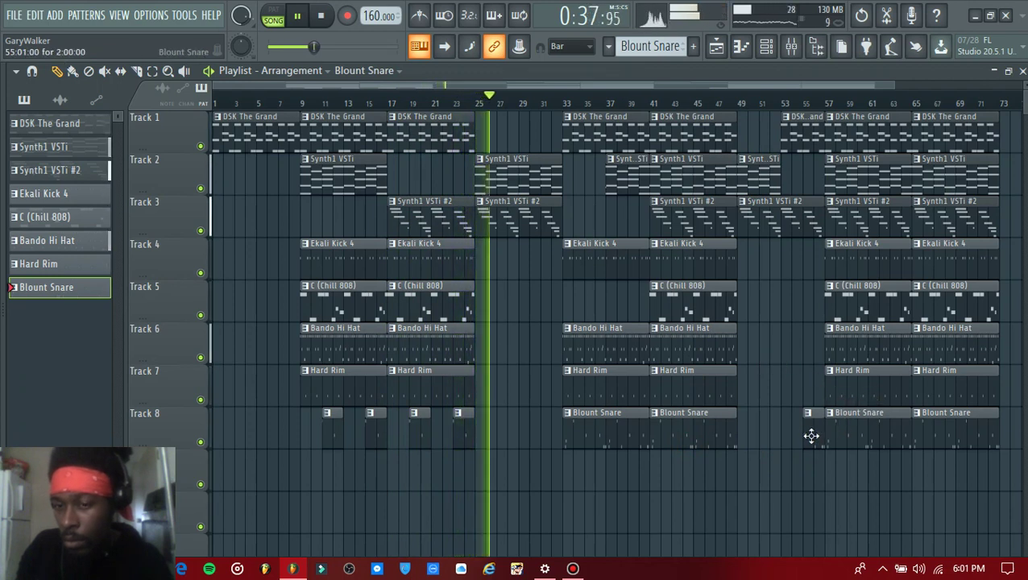
left_click(550, 443)
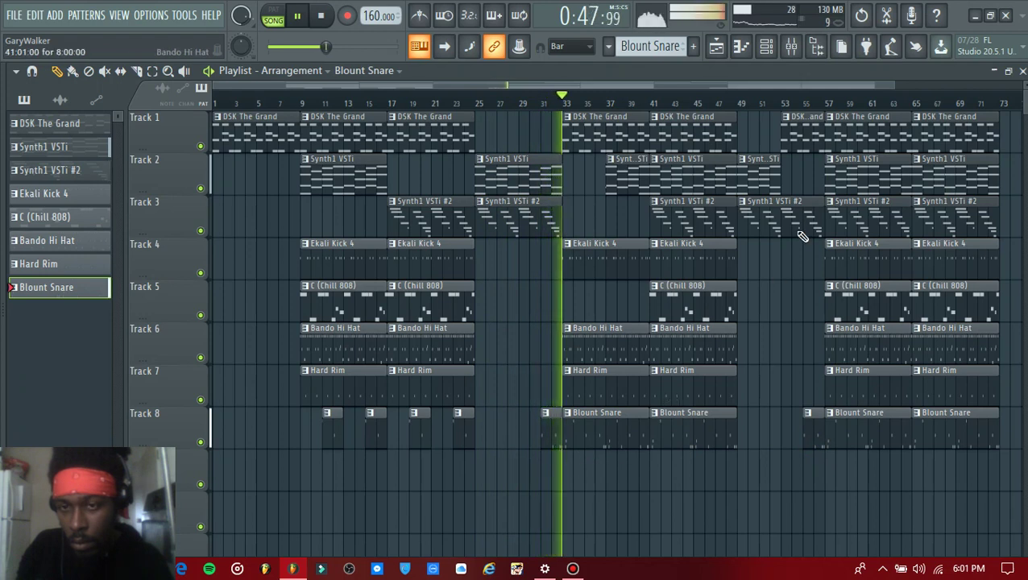
Step: Delete the DSK The Grand clip at bar 57 and the Synth1 VSTi and Synth1 VSTi #2 clips at bar 65
right_click(859, 127)
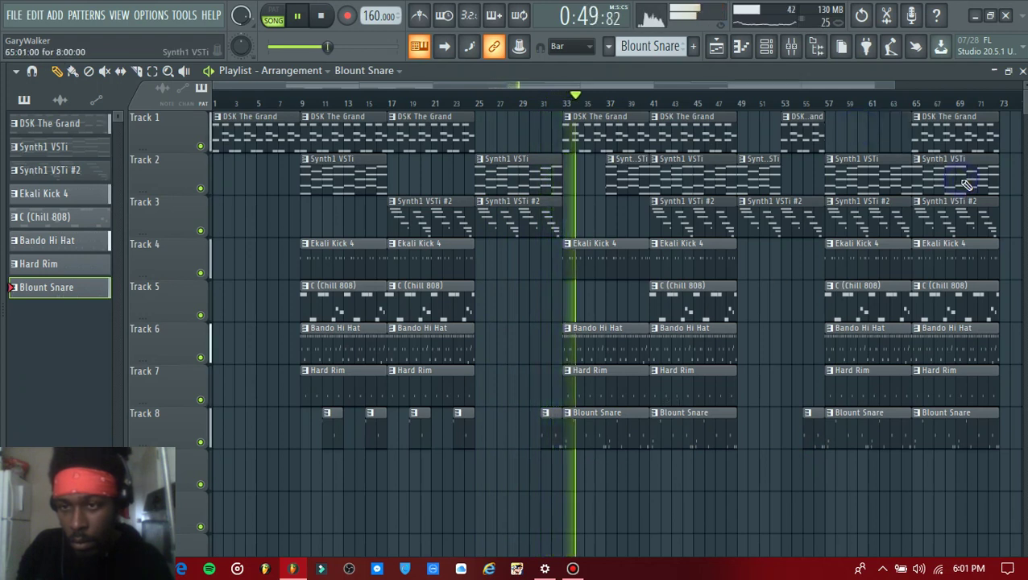
right_click(967, 184)
right_click(967, 216)
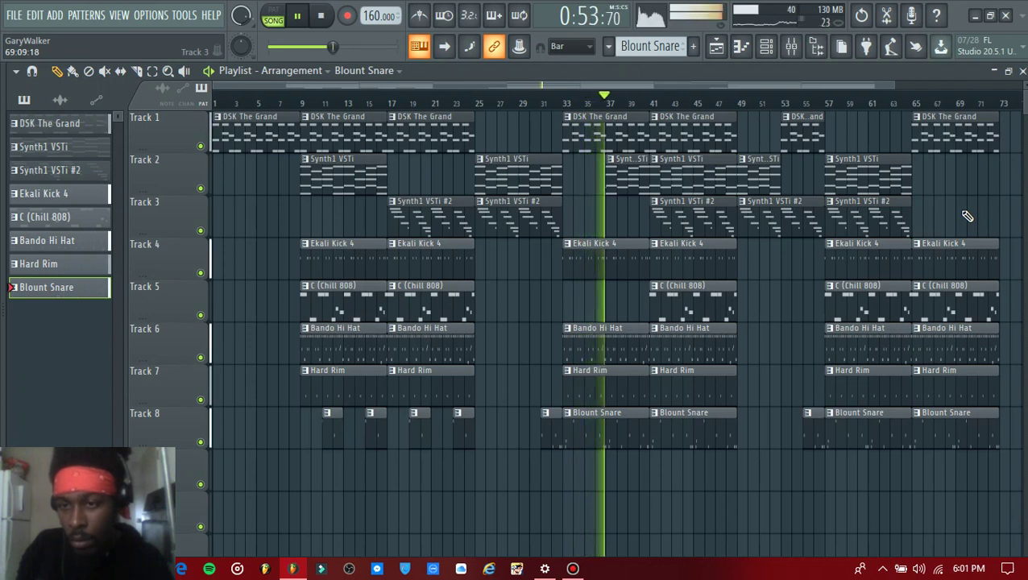
Step: Replace the Blount Snare clips at bars 57 and 65 with copies of the two-bar clips at bars 59, 63, 67 and 71
right_click(866, 430)
right_click(921, 434)
left_click_drag(500, 431, 846, 441)
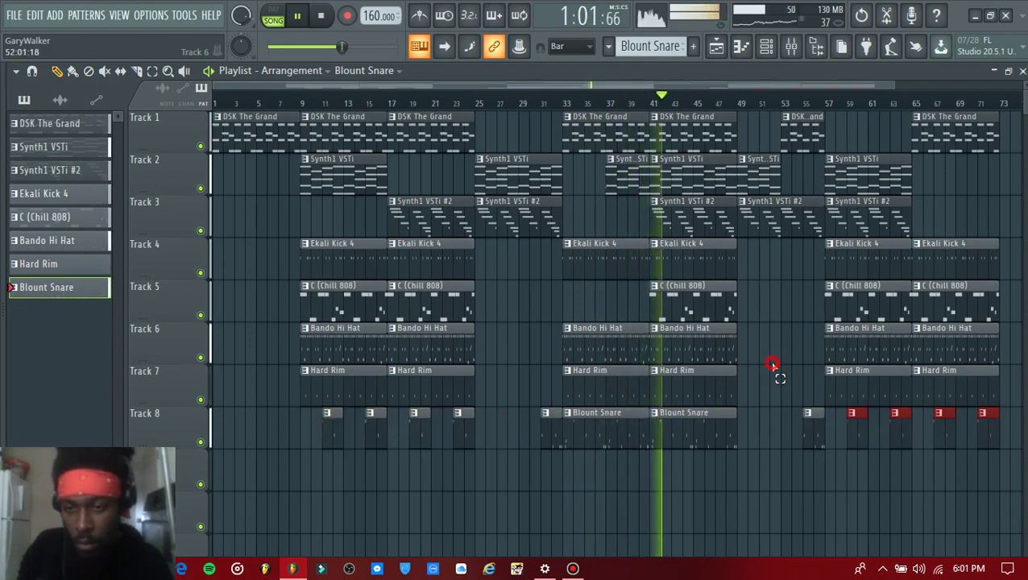
left_click(773, 364, "ctrl")
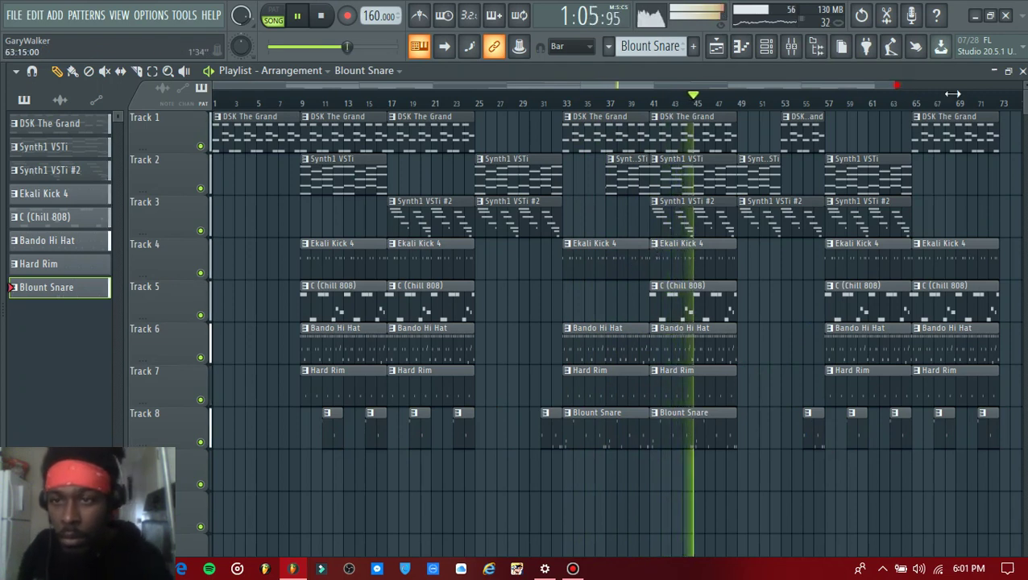
Step: Copy all clips between bars 33 and 49 to the end of the arrangement, starting at bar 73
scroll(907, 99, "down", 2)
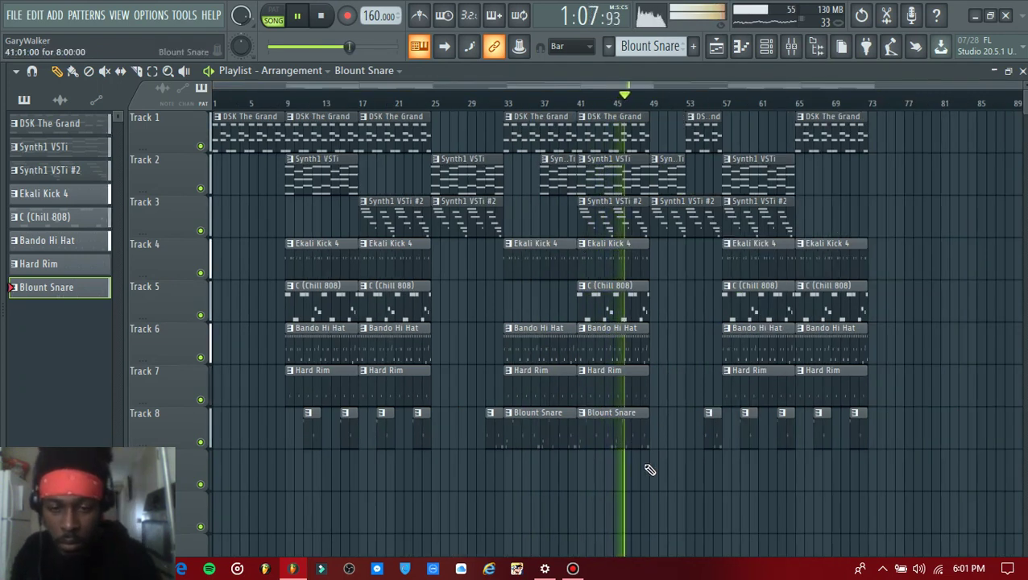
left_click_drag(646, 452, 516, 130)
left_click_drag(653, 154, 896, 208)
left_click_drag(905, 86, 1010, 158)
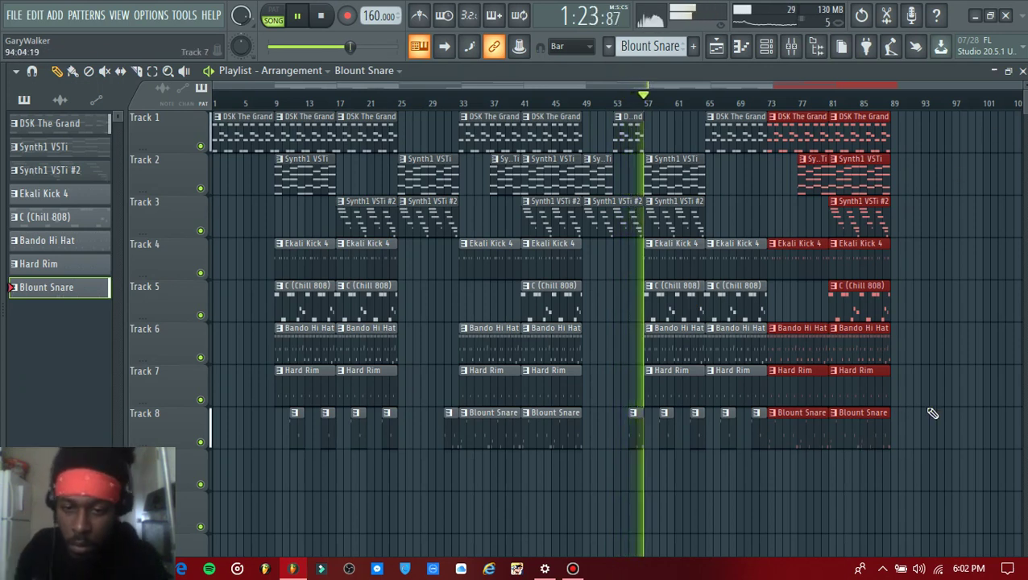
left_click(926, 334)
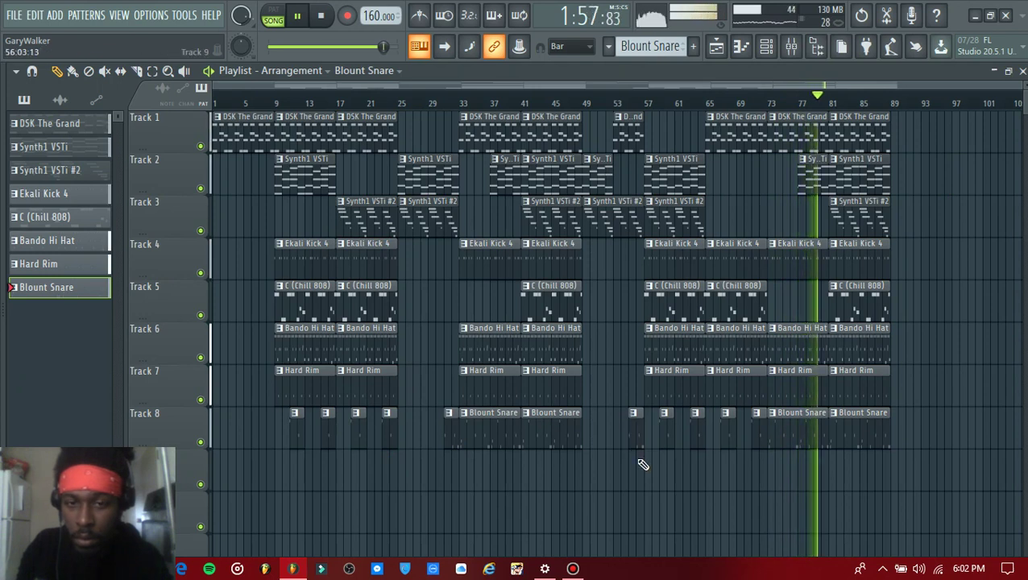
Step: Copy the clips between bars 49 and 57 to bar 89, and the clips between bars 9 and 25 to bar 97
left_click_drag(636, 452, 902, 214)
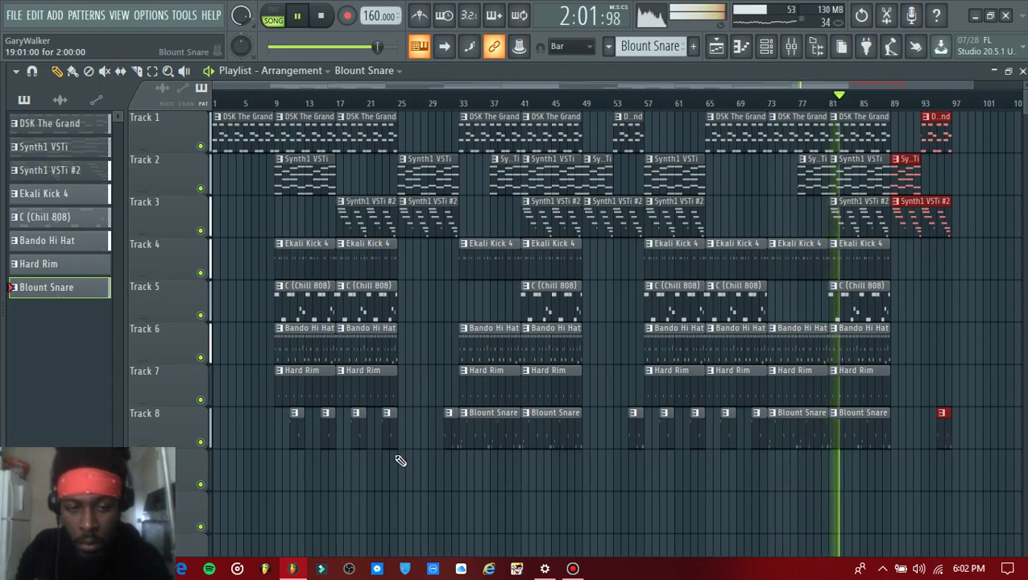
left_click_drag(396, 461, 342, 161)
mouse_move(304, 129)
left_mouse_down()
mouse_move(282, 137)
mouse_move(311, 137)
left_mouse_up()
left_click_drag(697, 187, 959, 219)
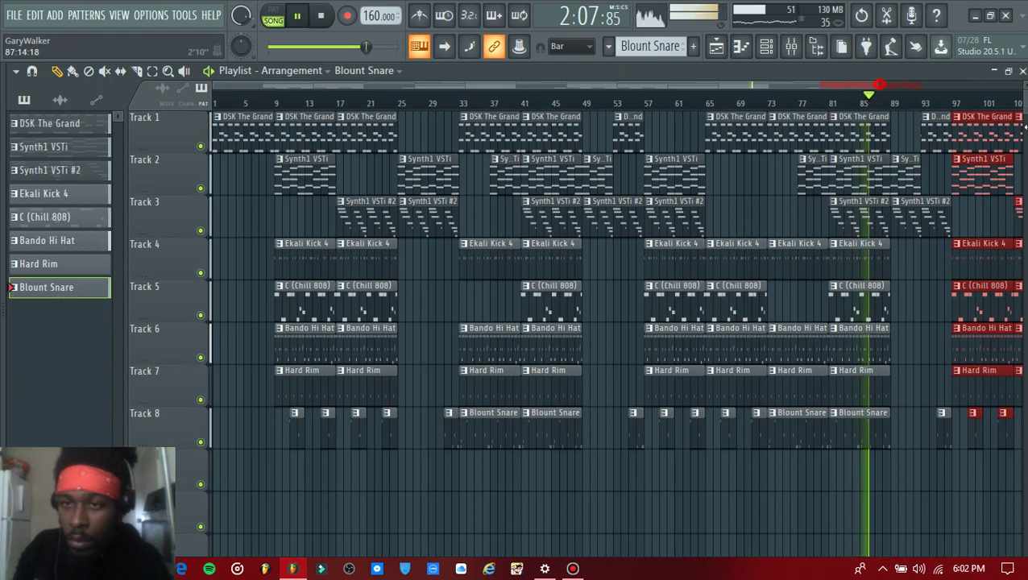
scroll(958, 131, "down", 2)
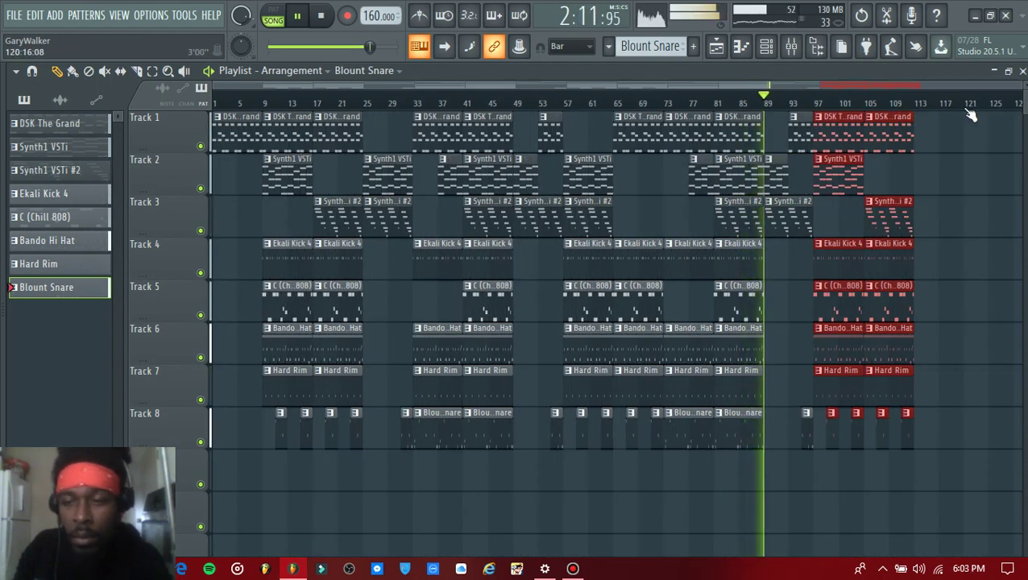
left_click(944, 225)
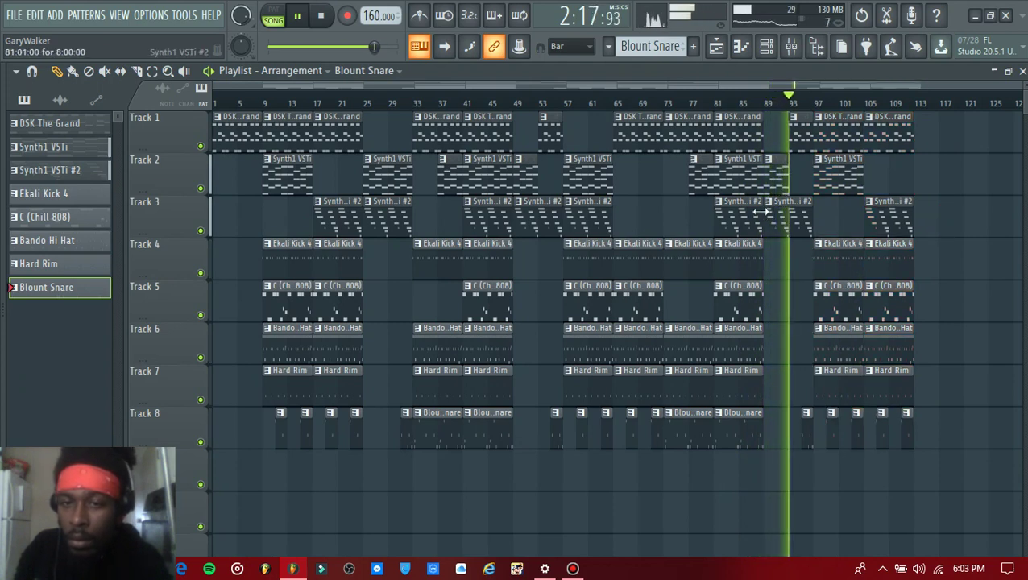
Step: Copy the Synth1 VSTi and Synth1 VSTi #2 clips from bar 57 to bar 113, keeping only the Synth1 VSTi #2 copy
left_click_drag(589, 182, 938, 224)
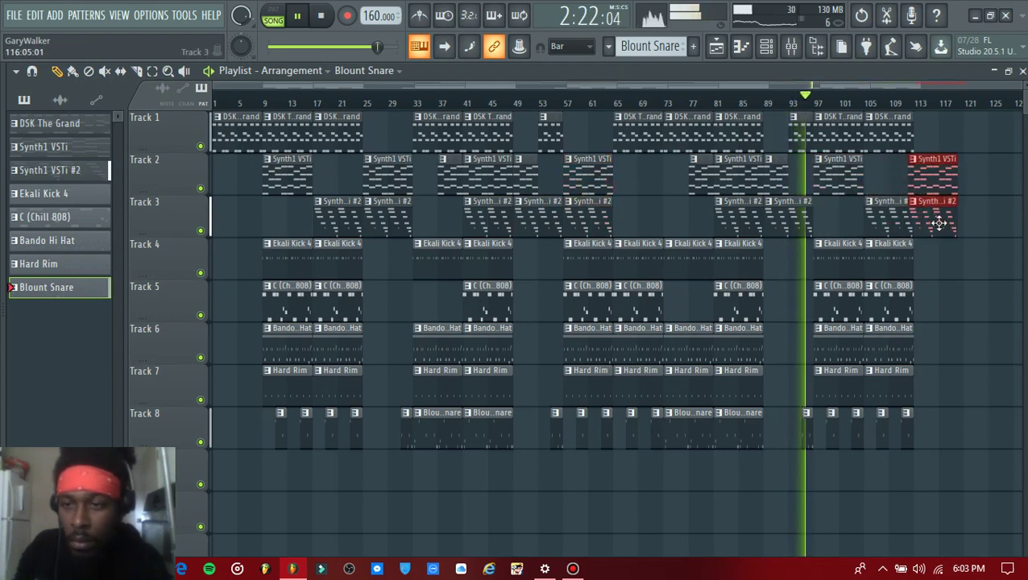
right_click(945, 188)
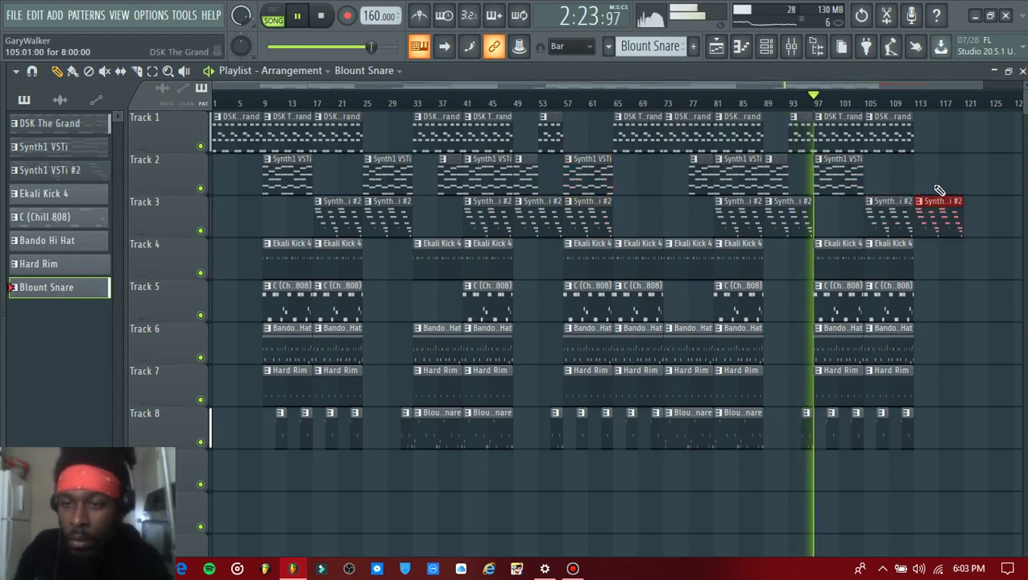
left_click(928, 172)
Step: Add copies of the DSK The Grand, C (Chill 808) and Hard Rim clips at bar 113
left_click_drag(876, 141, 927, 162)
left_click_drag(893, 295, 942, 319)
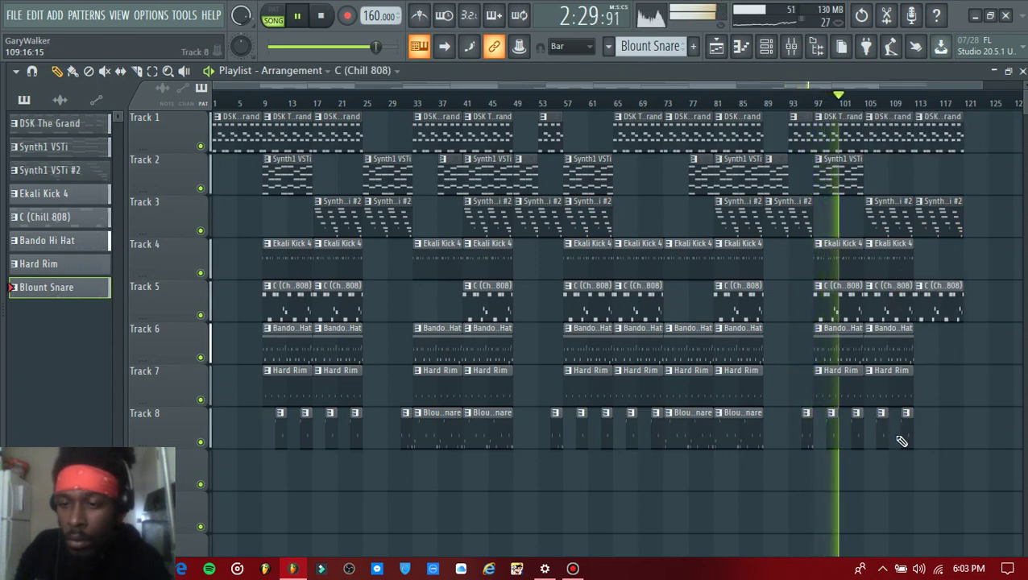
left_click(894, 398)
mouse_move(953, 398)
left_mouse_down()
mouse_move(939, 390)
mouse_move(947, 394)
left_mouse_up()
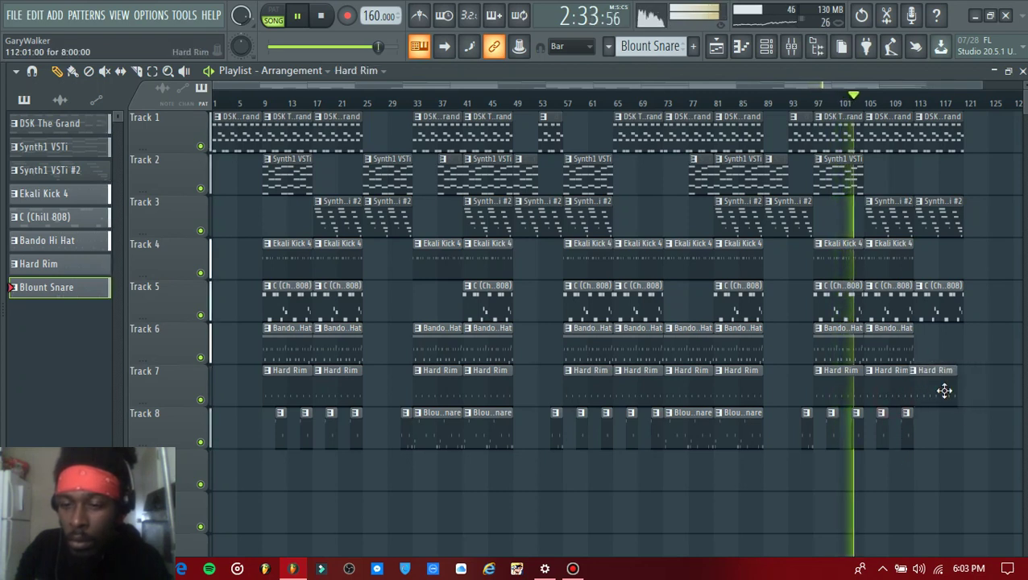
left_click(938, 390)
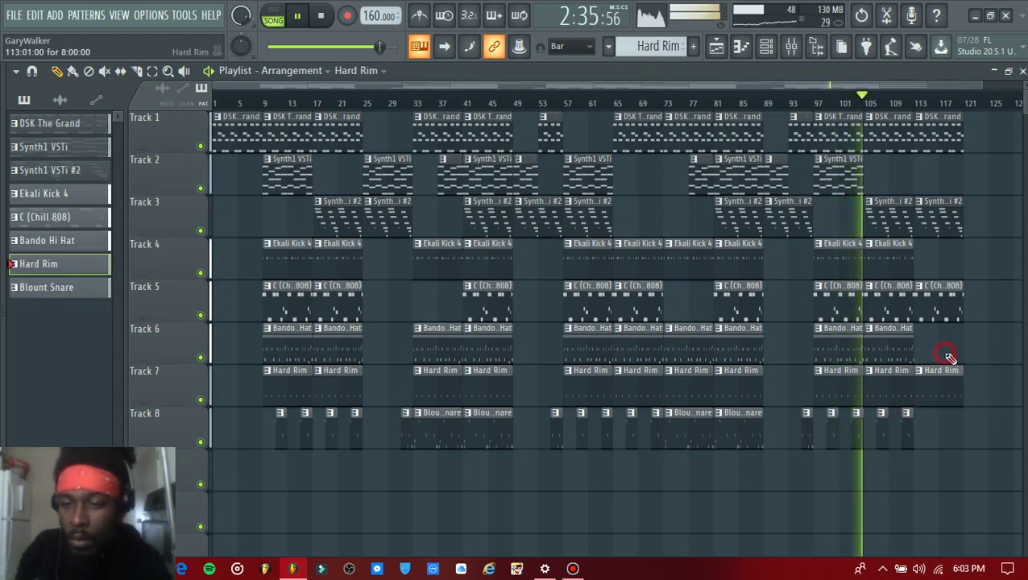
Step: Find the Tag2 sample in the tags sample folder and place it at bar 8 on the empty track below Blount Snare
key("alt+F8")
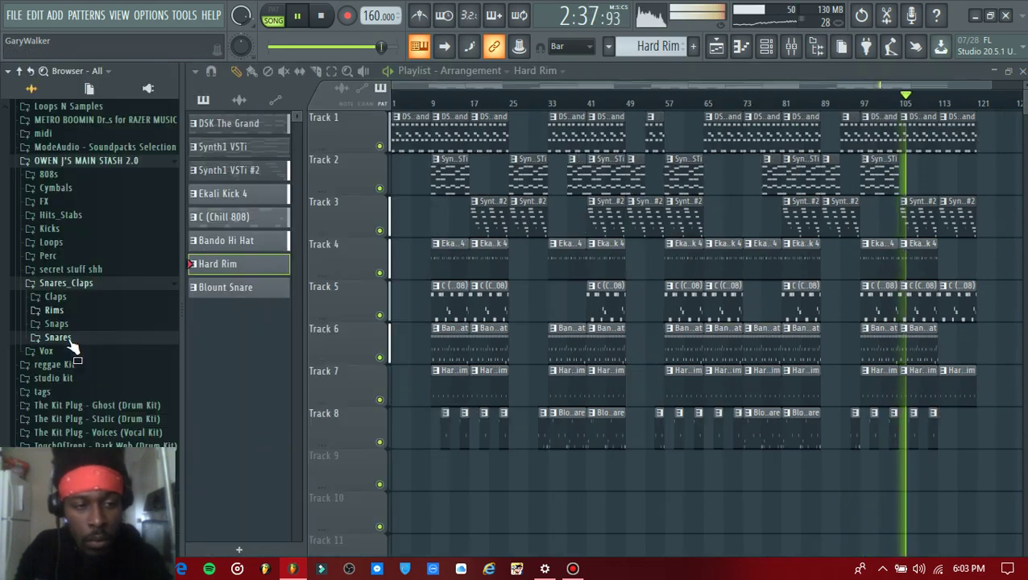
scroll(56, 314, "down", 3)
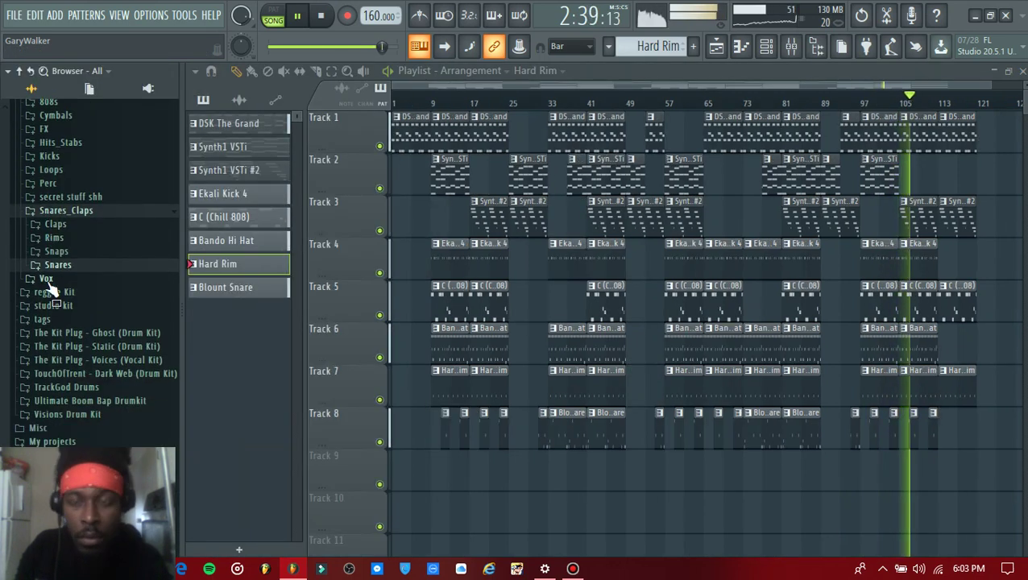
scroll(50, 292, "up", 10)
scroll(51, 294, "down", 10)
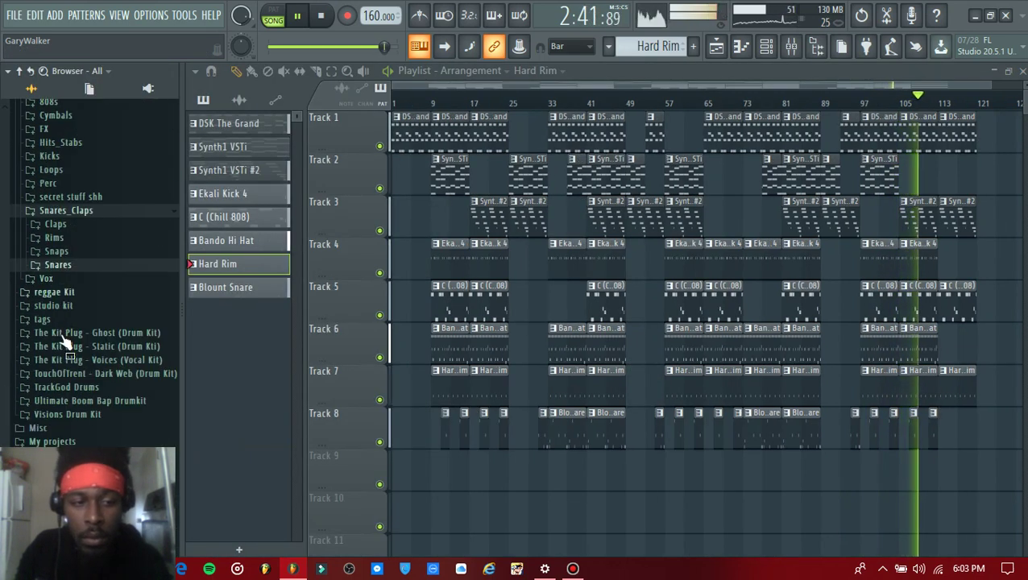
left_click(43, 321)
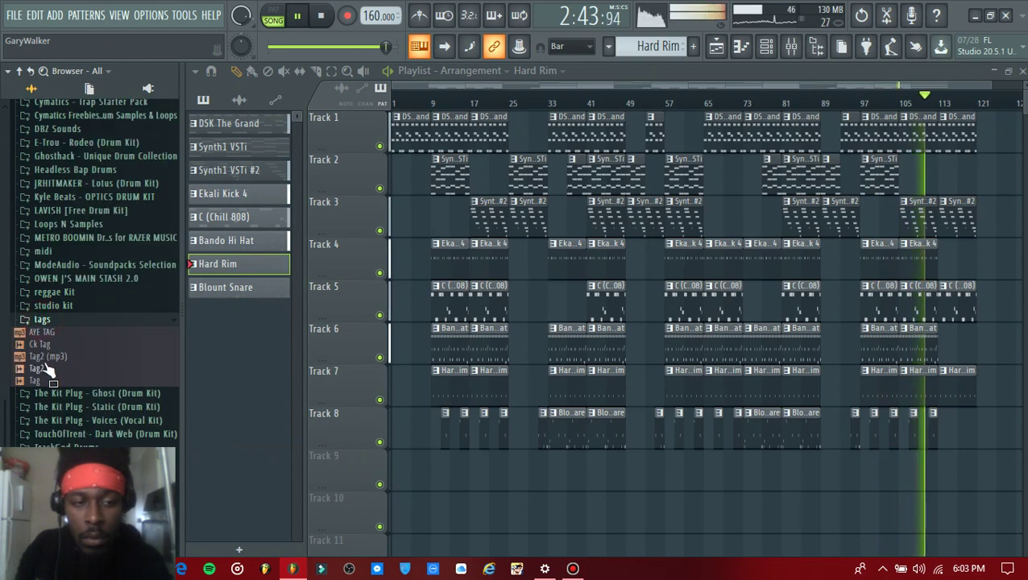
left_click(40, 368)
left_click_drag(391, 483, 257, 465)
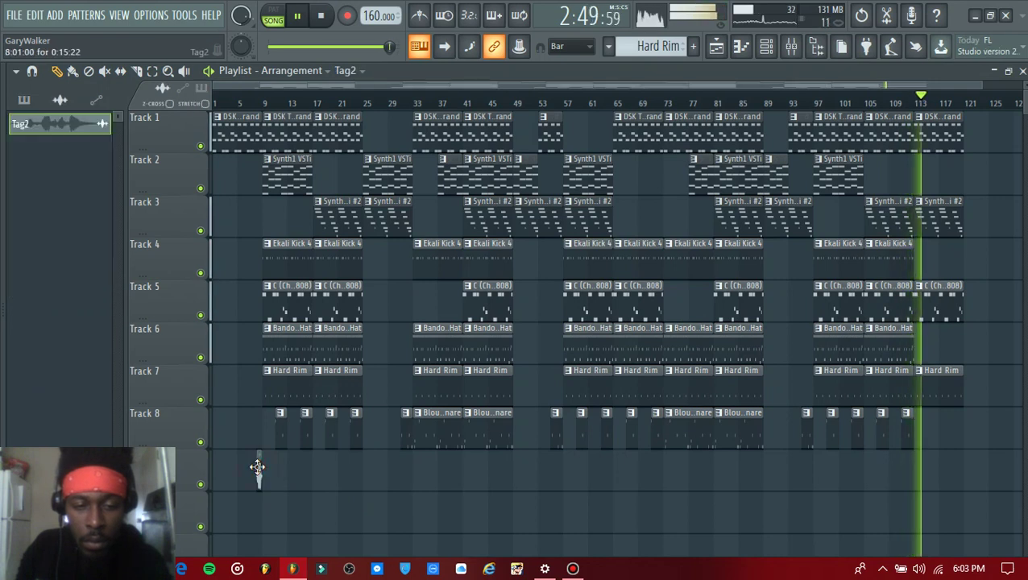
Step: Route the Tag2 sample to mixer track 12 and lower the volume of Insert 12 to about -6.1 dB
double_click(257, 466)
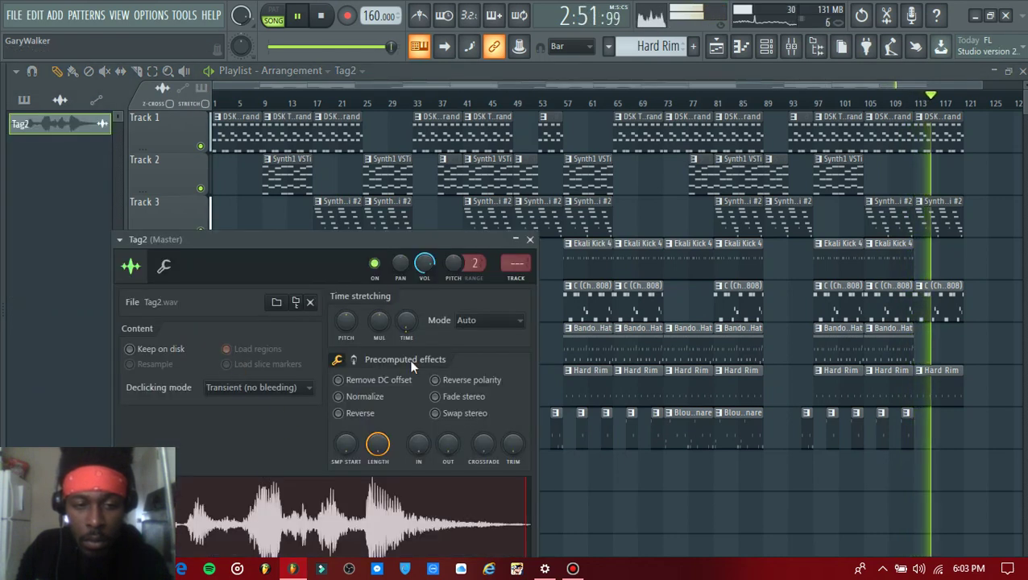
scroll(509, 264, "up", 8)
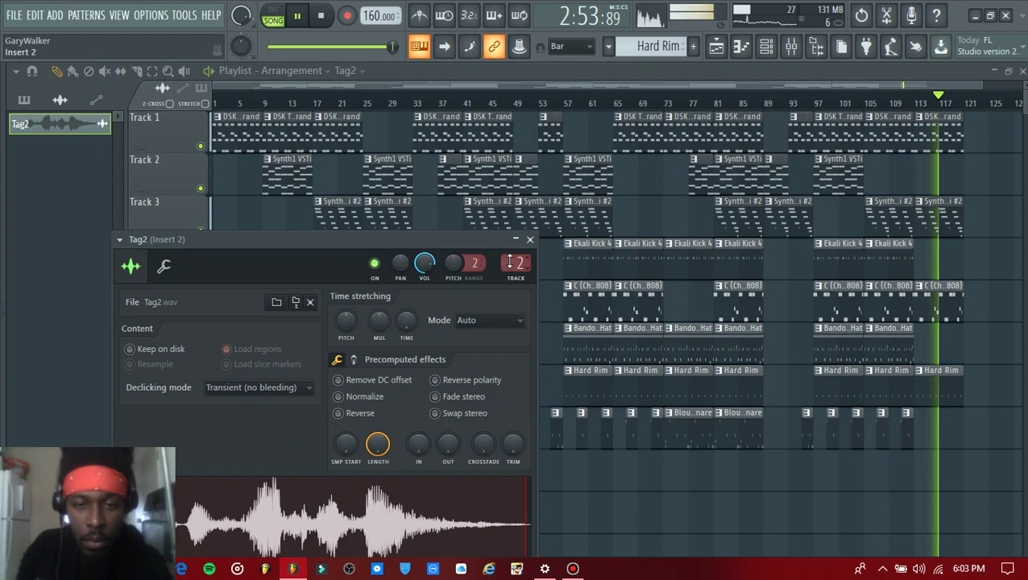
scroll(509, 264, "up", 2)
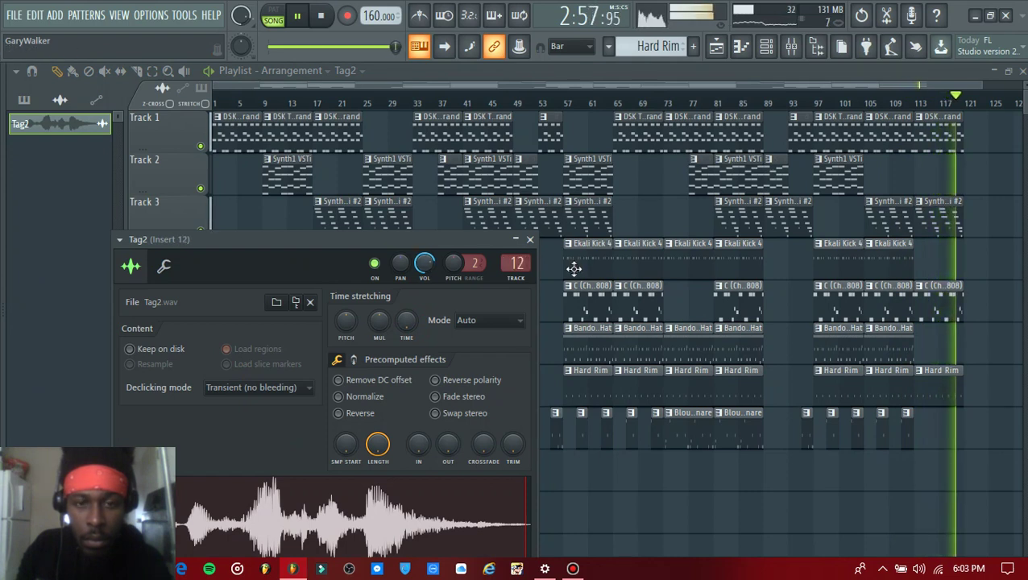
left_click(530, 239)
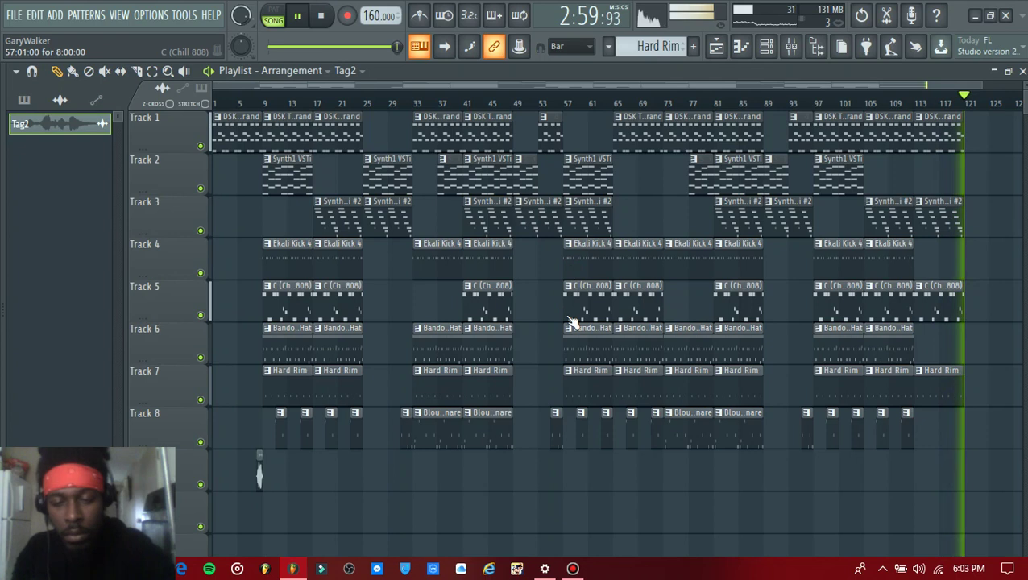
key("F9")
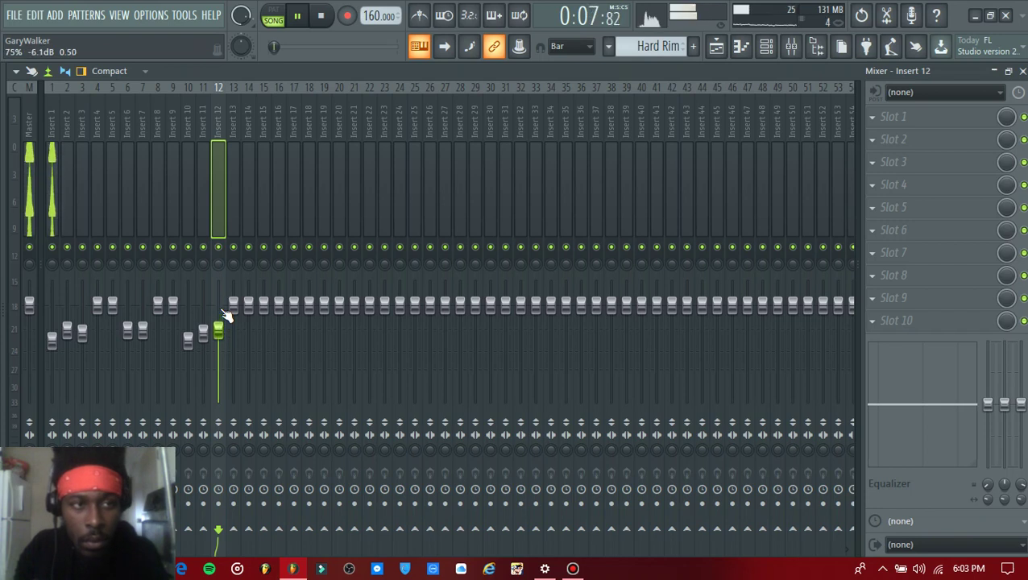
key("F5")
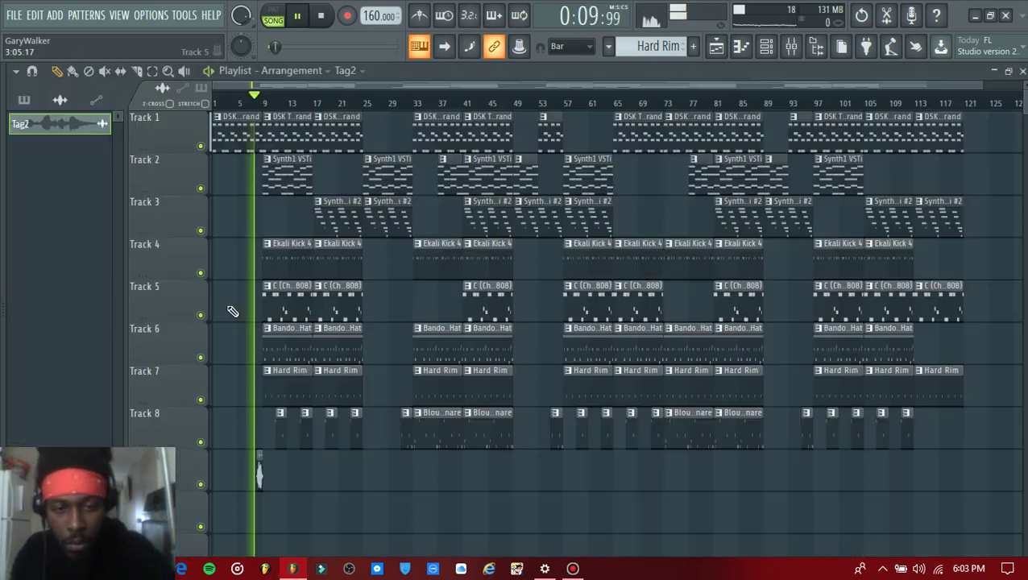
Step: Place copies of the Tag2 clip at bars 32, 56, 96 and about 117 on the same track
left_click(259, 474)
left_click_drag(403, 487, 408, 491)
left_click(409, 475)
left_click_drag(534, 484, 962, 488)
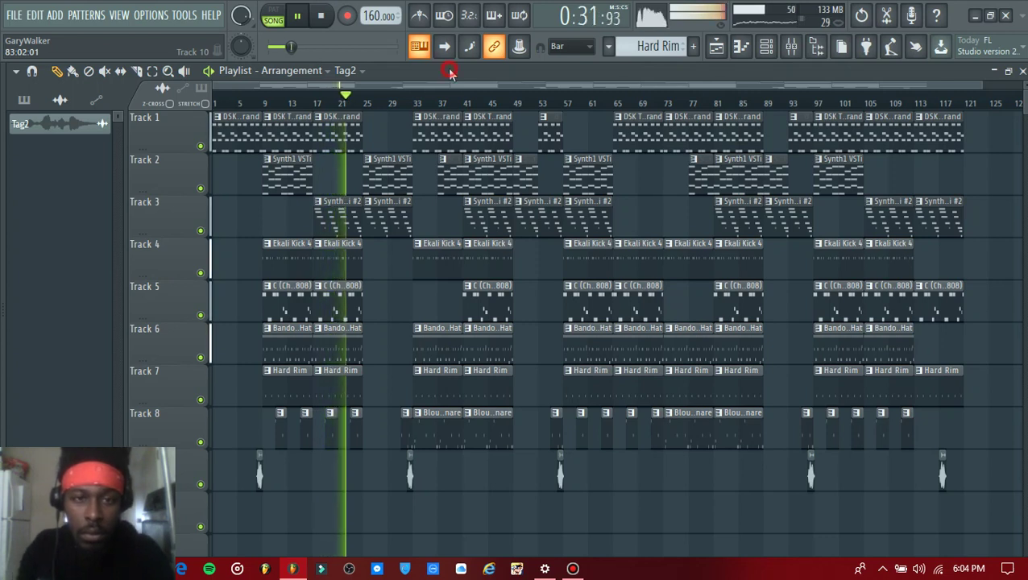
Step: Save the project as challenges in the flps folder
type("s")
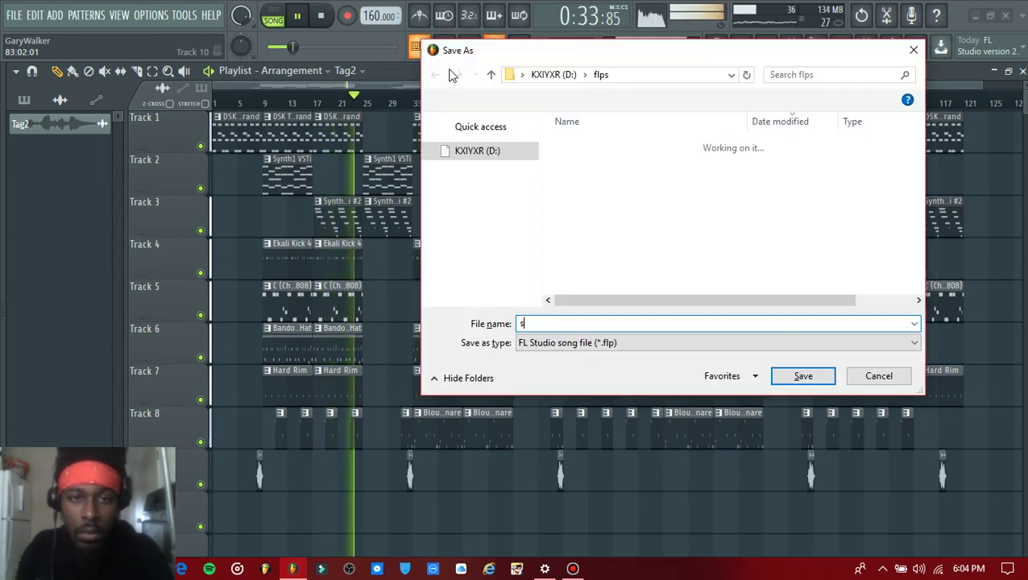
key("BackSpace")
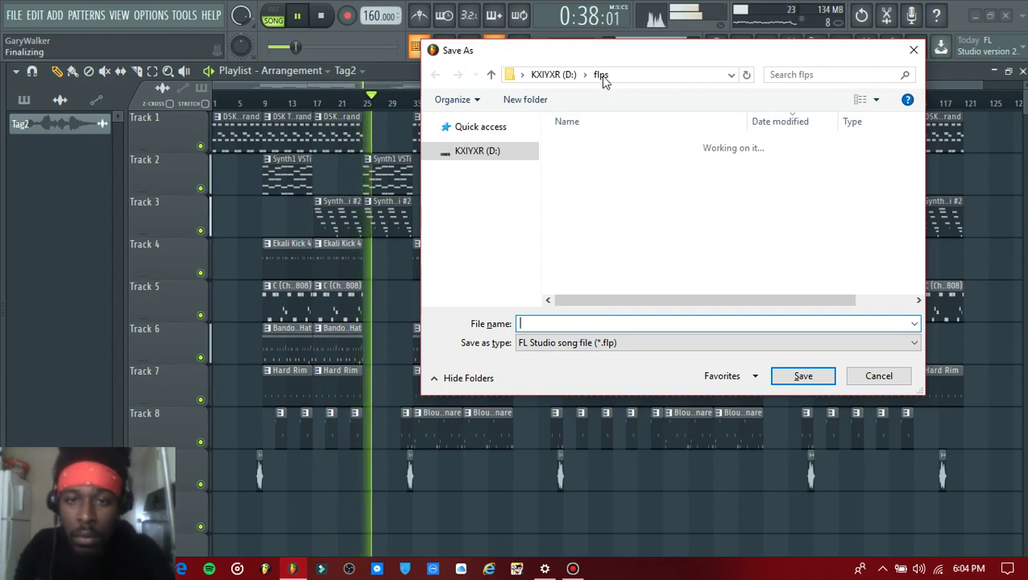
left_click(619, 325)
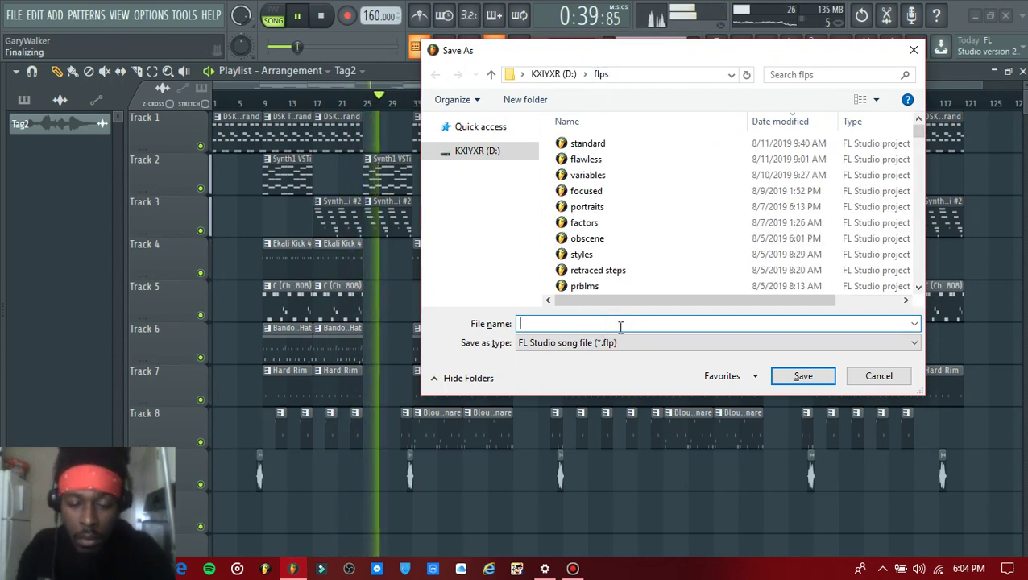
type("challenges")
key("Return")
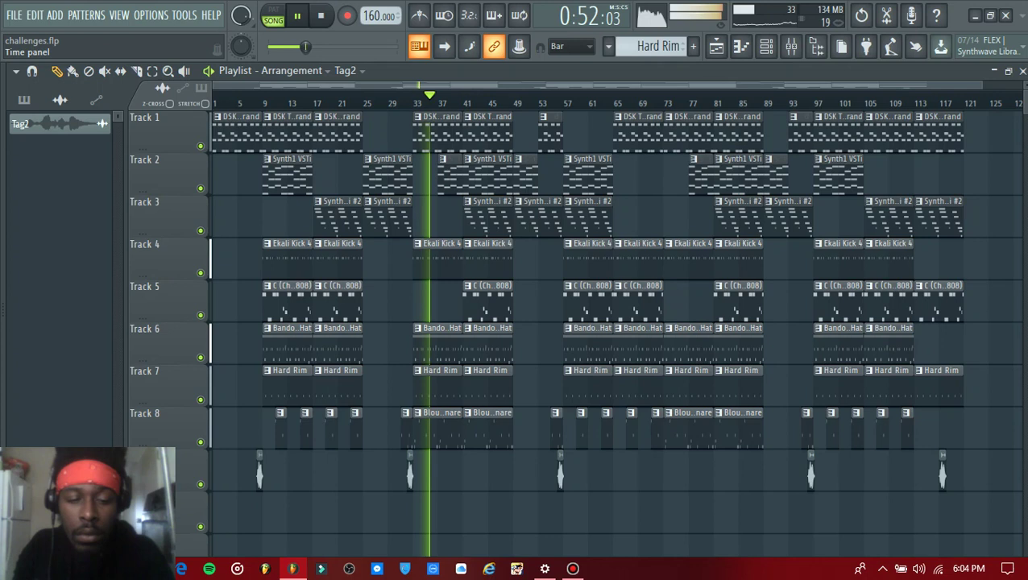
mouse_move(572, 2)
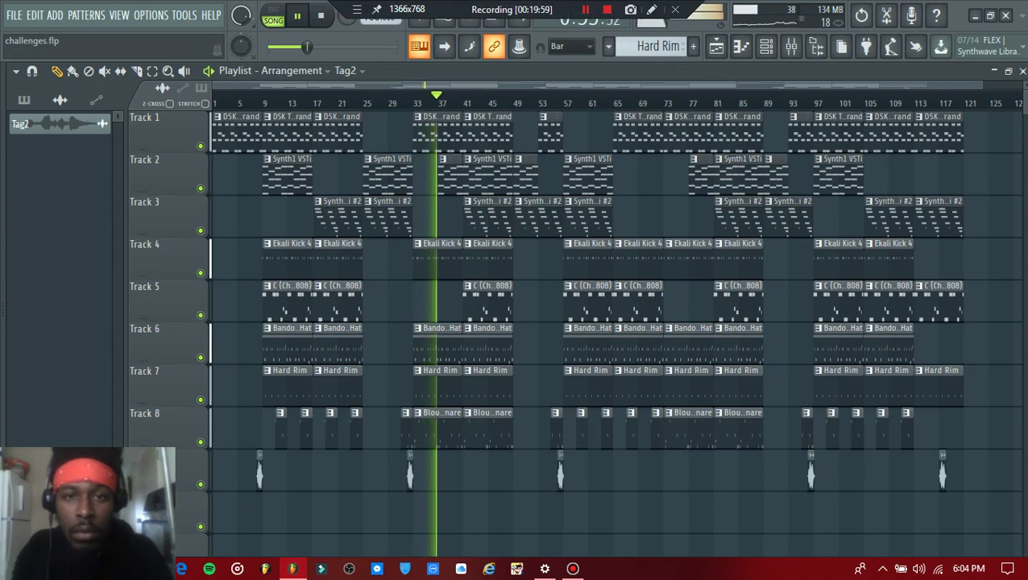